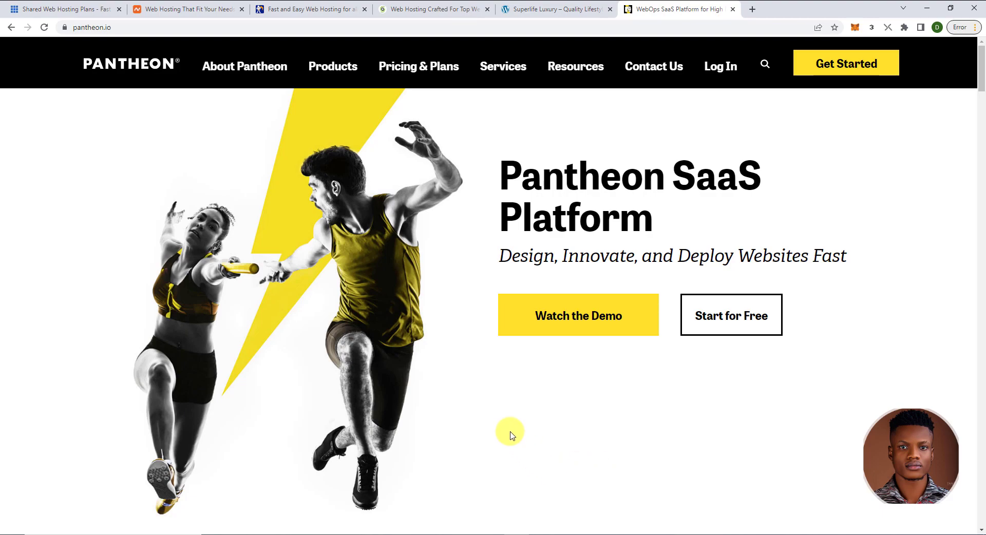
- Show Bluehost's shared hosting prices: Basic $2.95, Plus $5.45, Choice Plus $5.45, Pro $13.95 monthly
{"action": "left_click", "coordinate": [66, 10]}
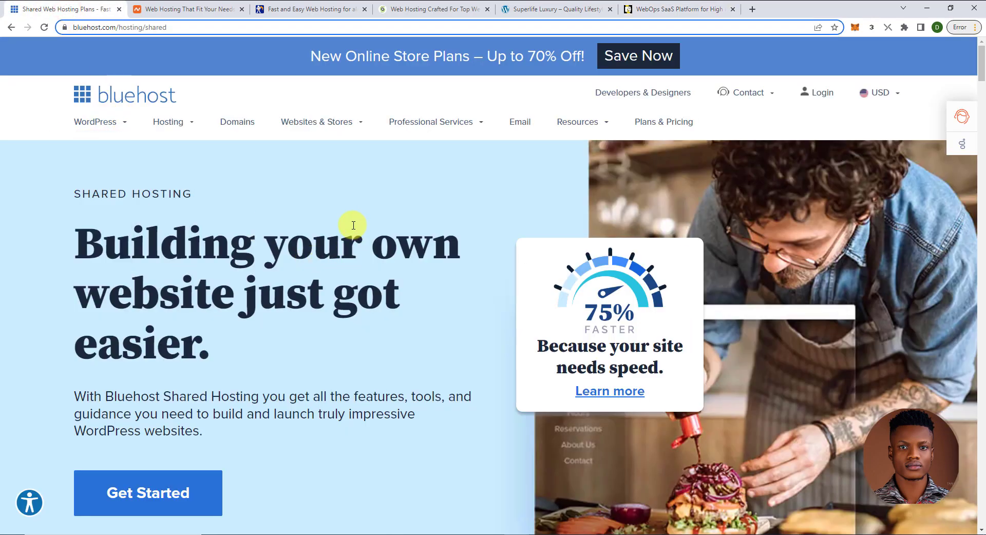
{"action": "scroll", "coordinate": [355, 226], "scroll_direction": "down", "scroll_amount": 10}
{"action": "scroll", "coordinate": [353, 225], "scroll_direction": "down", "scroll_amount": 4}
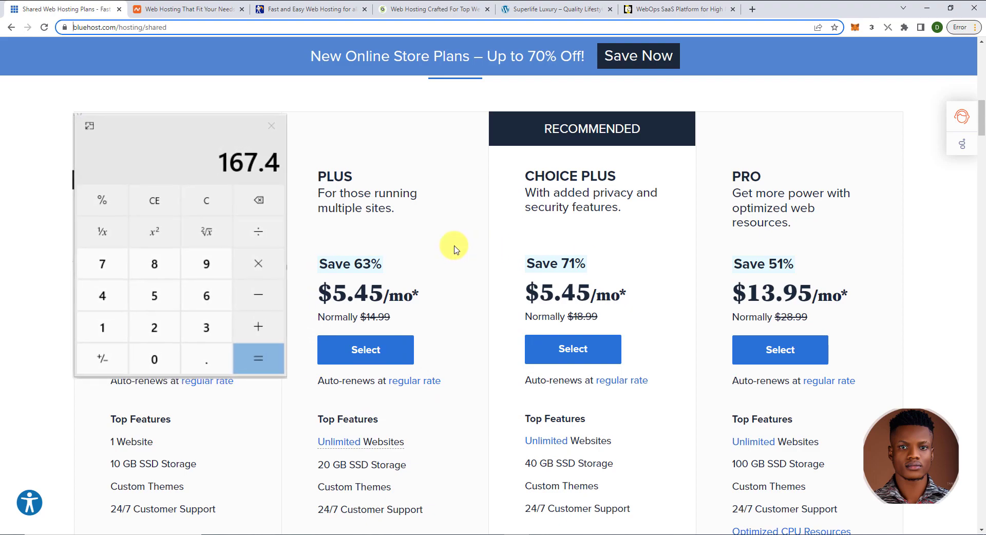
{"action": "scroll", "coordinate": [285, 234], "scroll_direction": "up", "scroll_amount": 5}
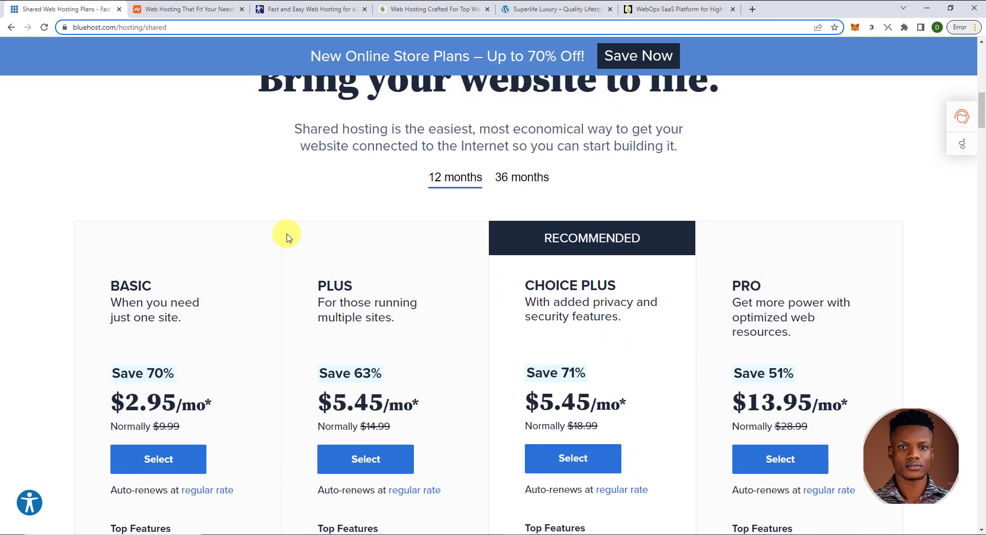
- Show Namecheap's featured plans: Stellar $2.18/mo, Stellar Business $4.98/mo, EasyWP Starter $0 first month
{"action": "left_click", "coordinate": [190, 9]}
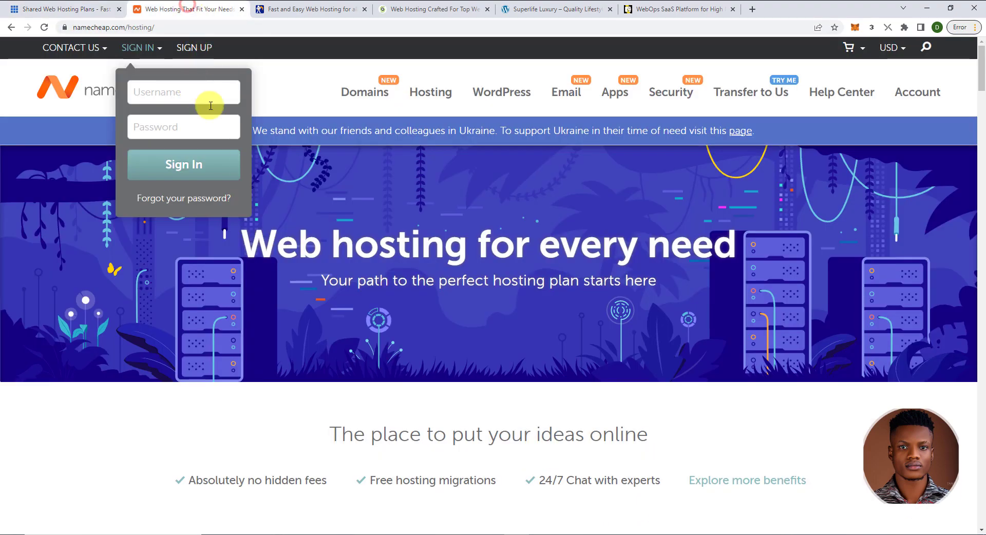
{"action": "scroll", "coordinate": [269, 161], "scroll_direction": "down", "scroll_amount": 12}
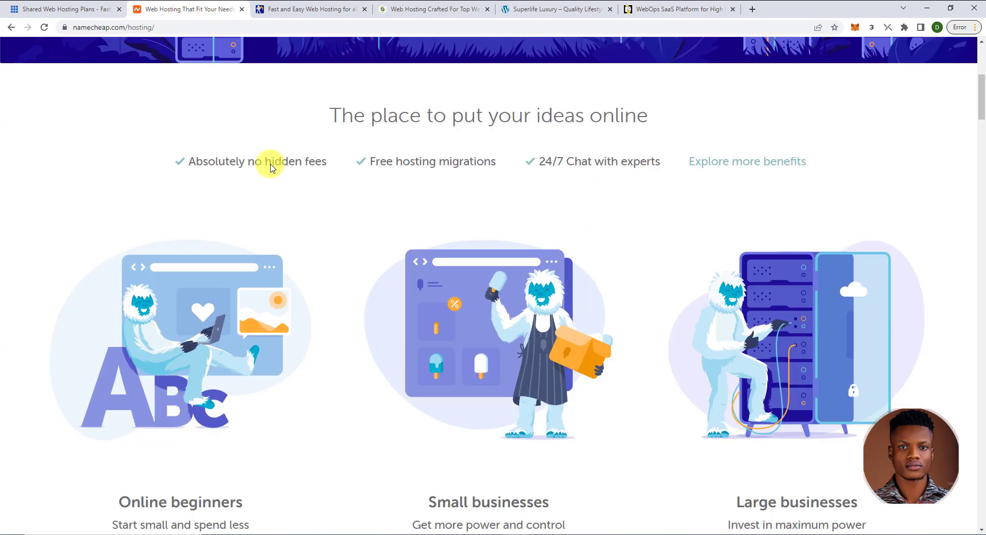
{"action": "scroll", "coordinate": [271, 166], "scroll_direction": "down", "scroll_amount": 15}
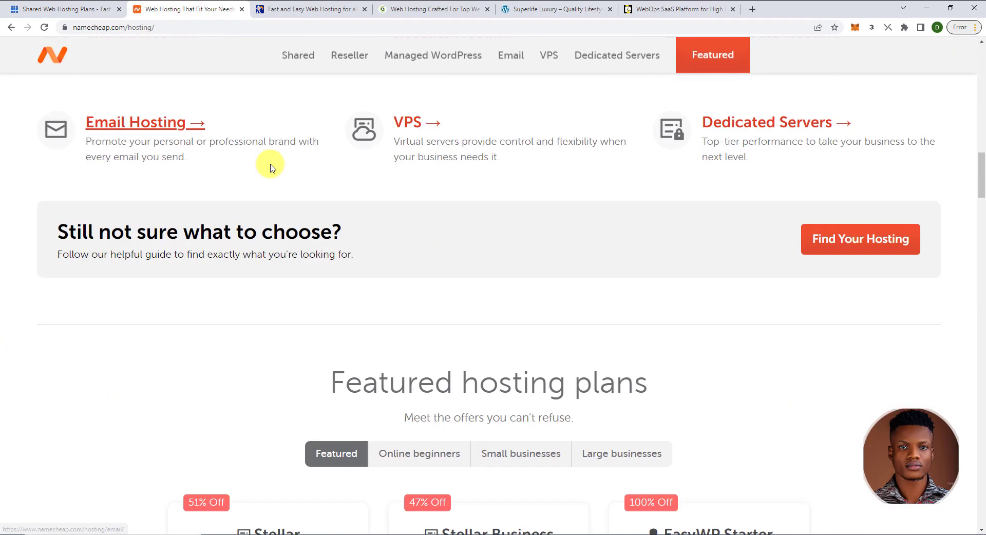
{"action": "scroll", "coordinate": [270, 163], "scroll_direction": "down", "scroll_amount": 2}
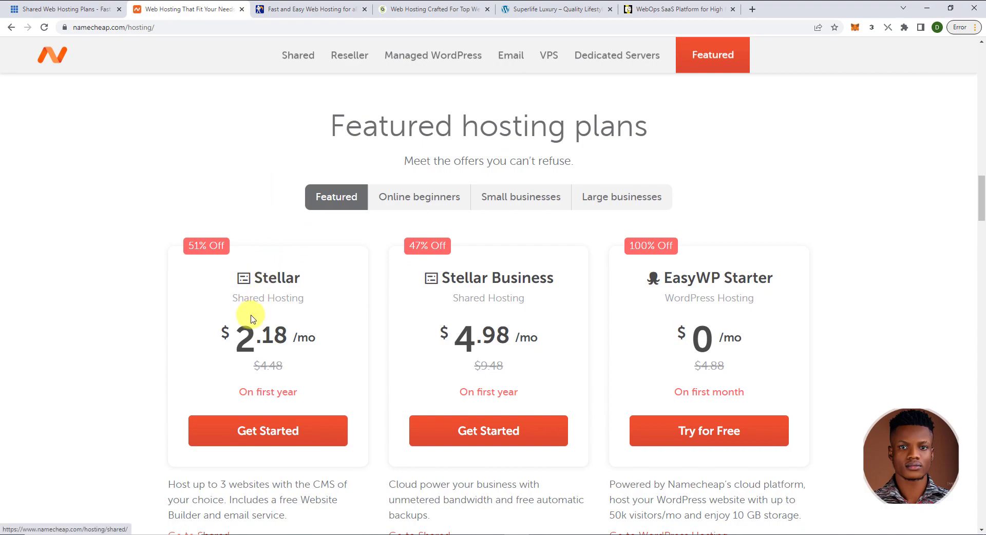
{"action": "scroll", "coordinate": [245, 333], "scroll_direction": "down", "scroll_amount": 8}
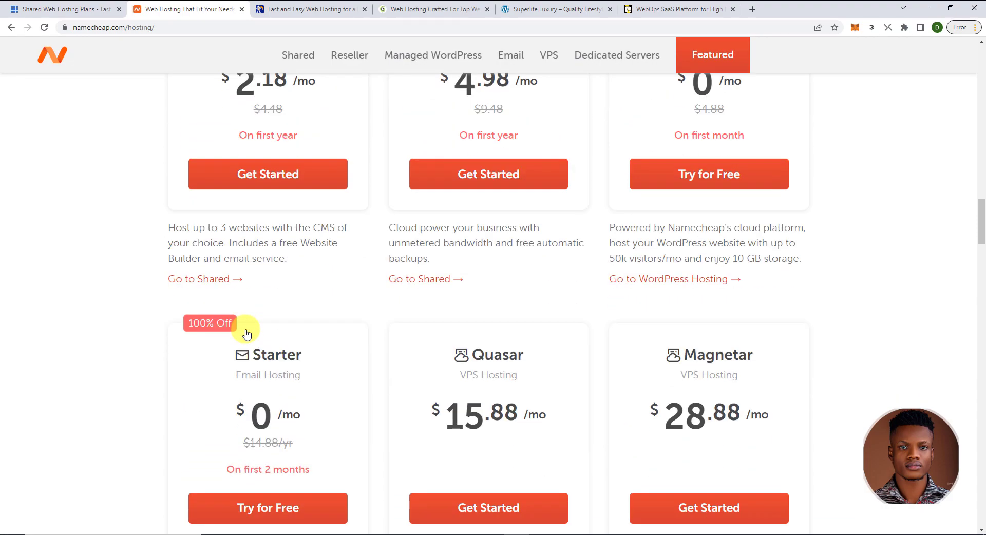
{"action": "scroll", "coordinate": [403, 308], "scroll_direction": "up", "scroll_amount": 7}
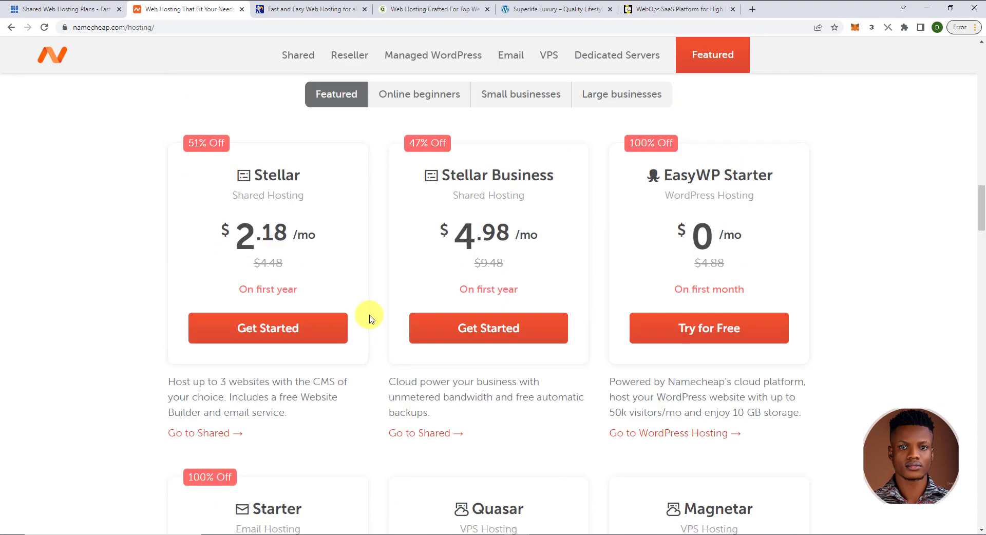
- Show NameHero's cloud plans: Starter $2.15, Plus $4.79, Turbo $7.38, Business $11.08 monthly
{"action": "left_click", "coordinate": [320, 8]}
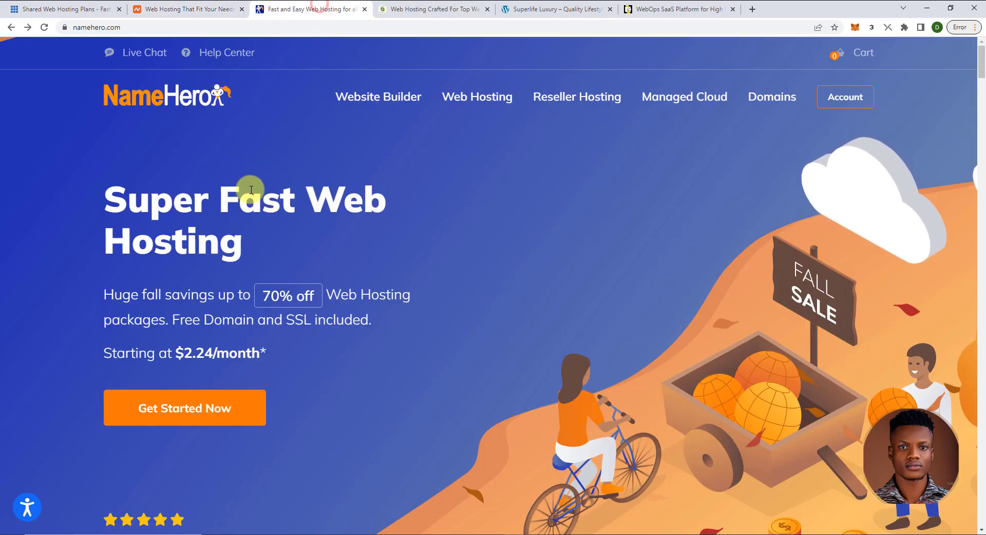
{"action": "scroll", "coordinate": [251, 191], "scroll_direction": "down", "scroll_amount": 5}
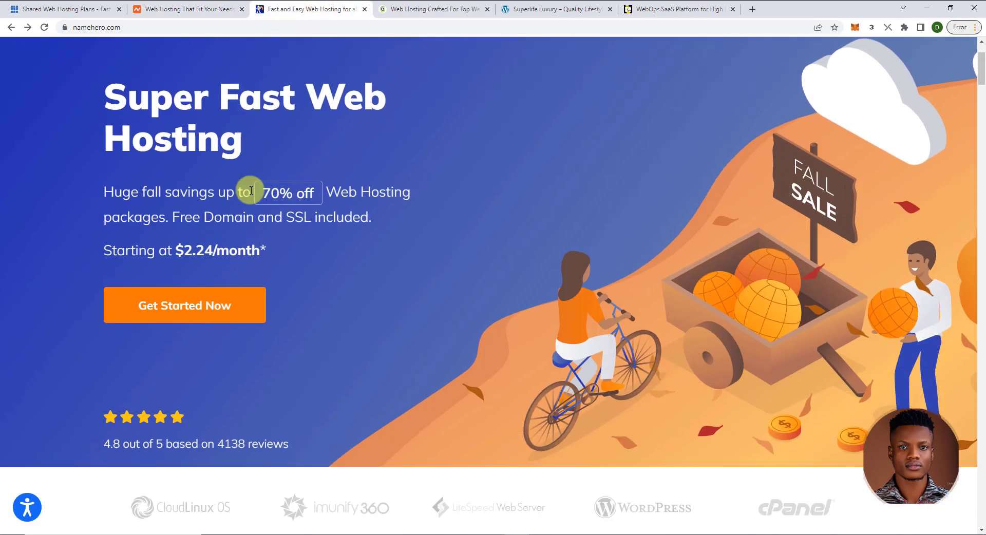
{"action": "scroll", "coordinate": [251, 193], "scroll_direction": "down", "scroll_amount": 9}
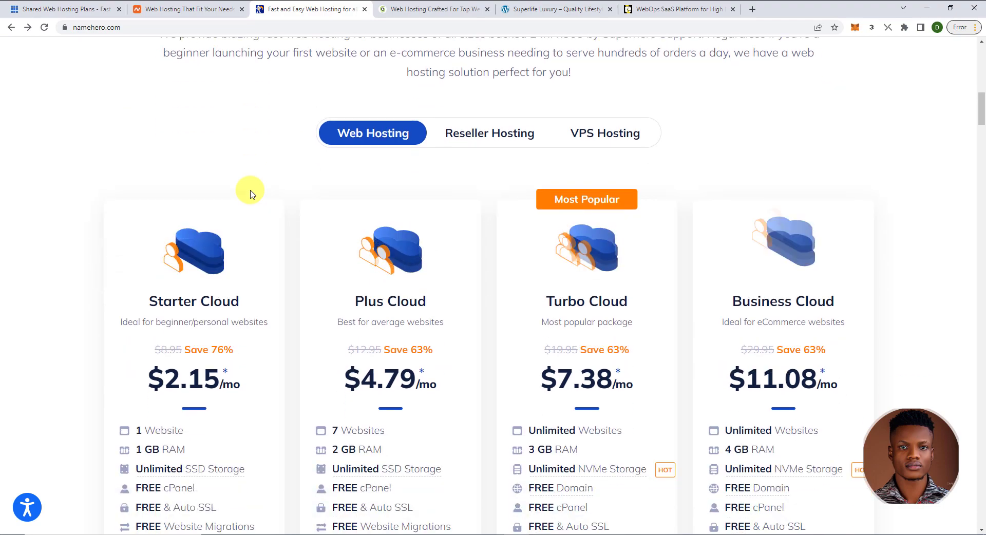
{"action": "scroll", "coordinate": [251, 194], "scroll_direction": "down", "scroll_amount": 2}
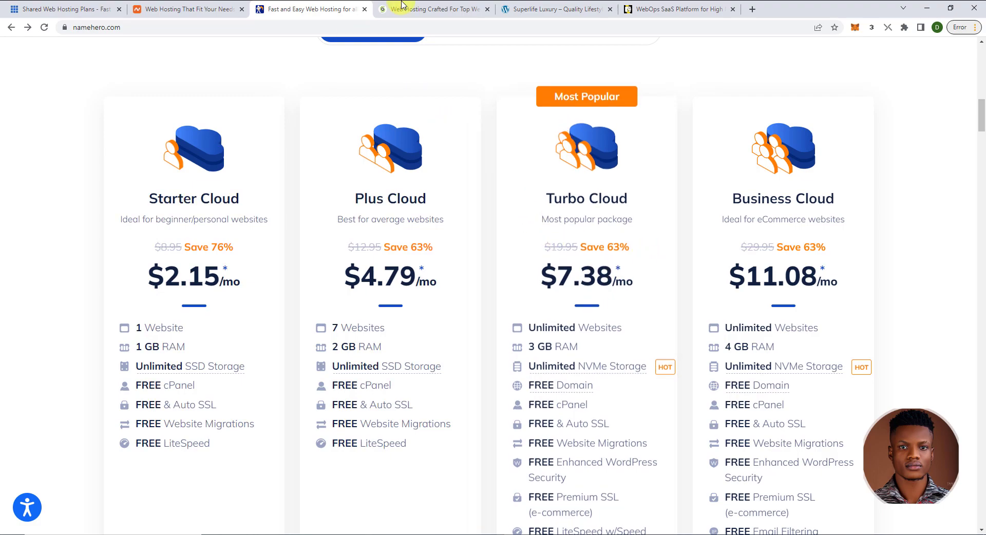
- Review SiteGround's StartUp, GrowBig and GoGeek web hosting plans
{"action": "left_click", "coordinate": [424, 15]}
{"action": "scroll", "coordinate": [319, 138], "scroll_direction": "up", "scroll_amount": 2}
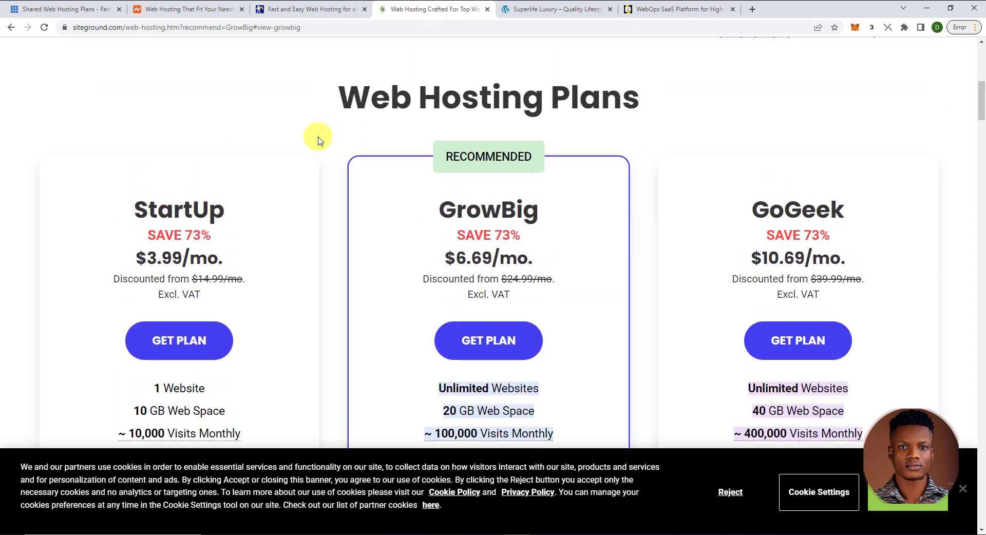
{"action": "scroll", "coordinate": [318, 140], "scroll_direction": "up", "scroll_amount": 8}
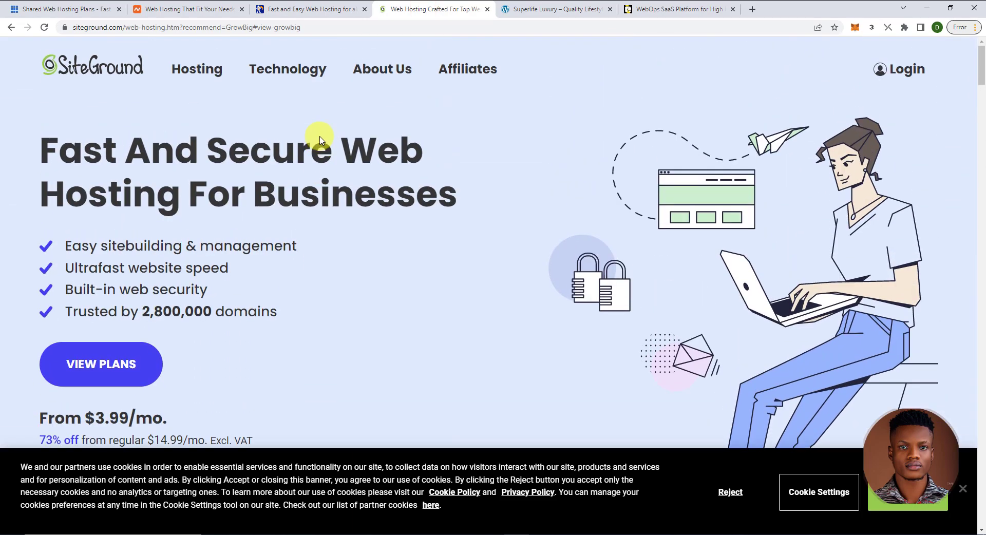
{"action": "scroll", "coordinate": [320, 136], "scroll_direction": "down", "scroll_amount": 8}
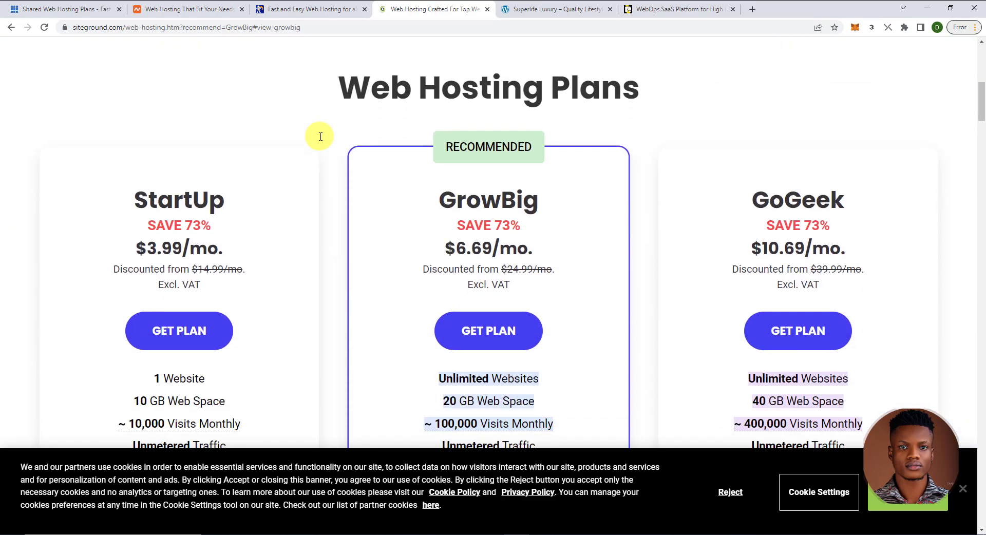
{"action": "scroll", "coordinate": [319, 136], "scroll_direction": "down", "scroll_amount": 1}
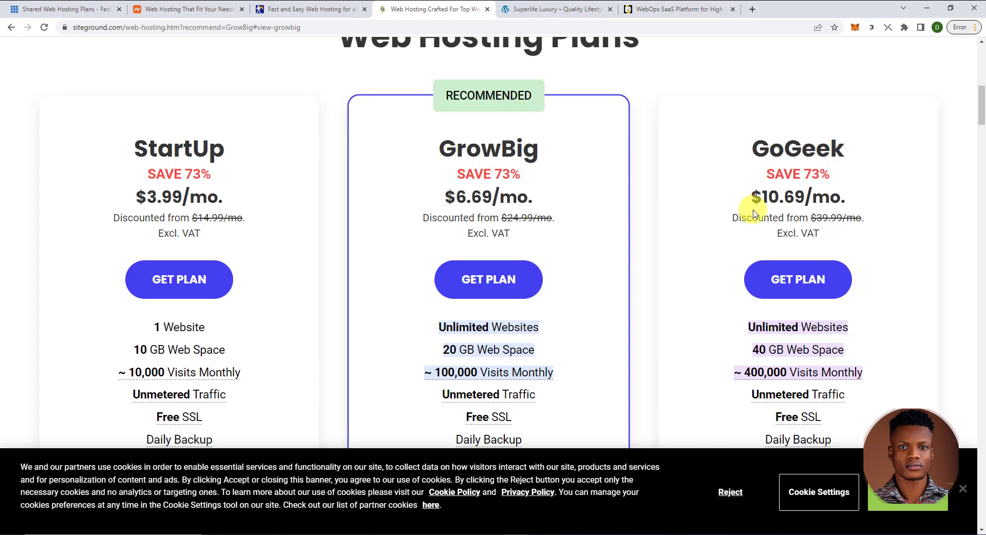
- Accept SiteGround's cookie notice and switch to the live Sierra Nature site
{"action": "scroll", "coordinate": [634, 215], "scroll_direction": "up", "scroll_amount": 1}
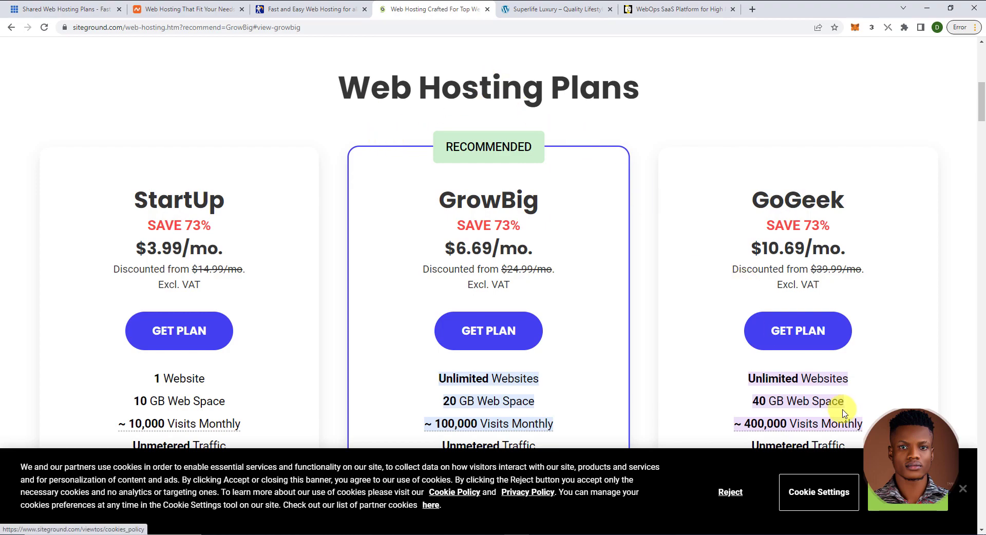
{"action": "left_click", "coordinate": [958, 489]}
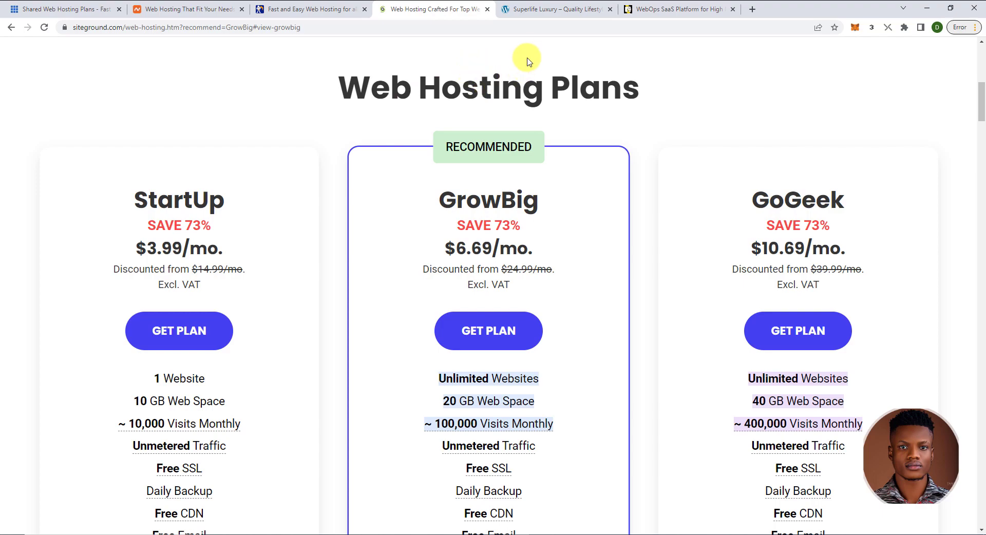
{"action": "left_click", "coordinate": [545, 10]}
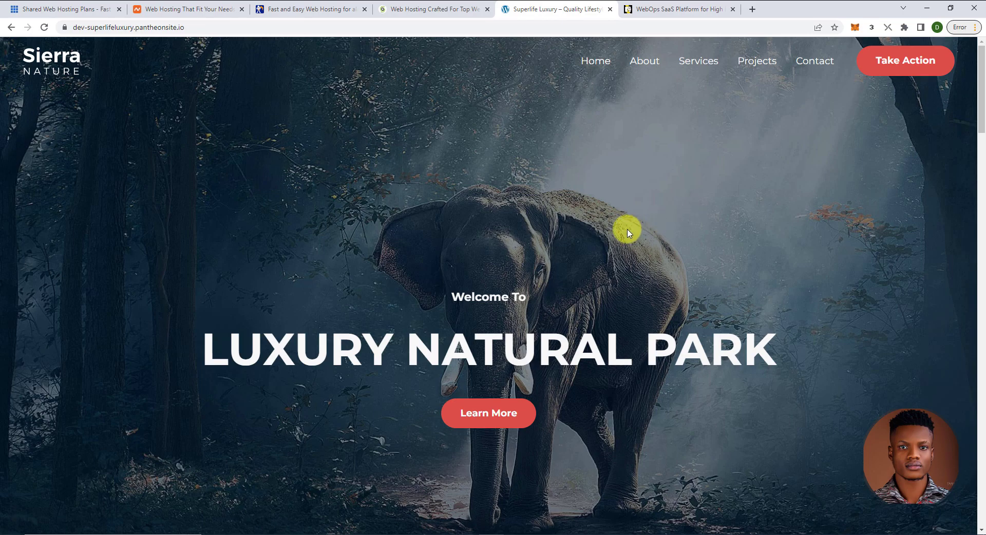
- Scroll through the Sierra Nature homepage down to its footer
{"action": "scroll", "coordinate": [627, 230], "scroll_direction": "down", "scroll_amount": 7}
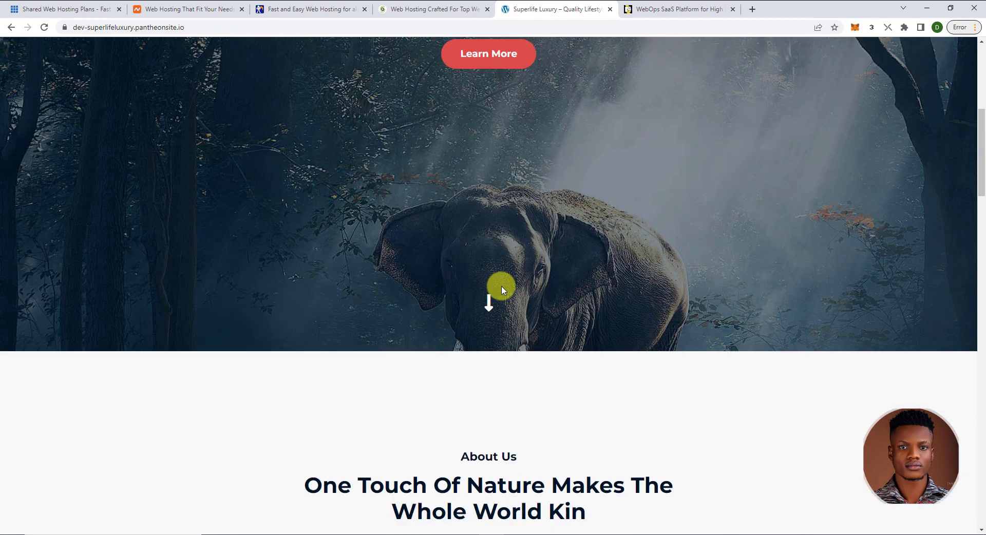
{"action": "scroll", "coordinate": [502, 289], "scroll_direction": "down", "scroll_amount": 6}
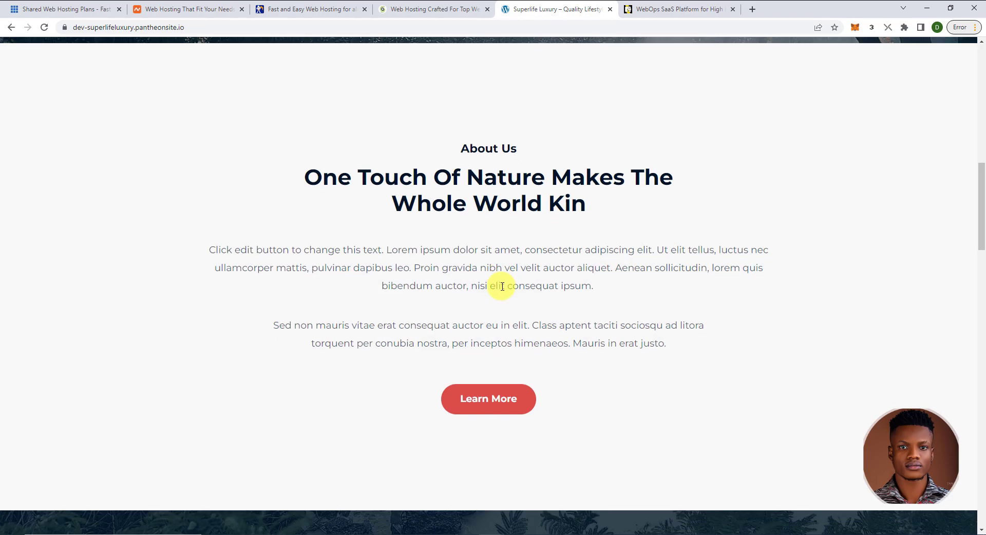
{"action": "scroll", "coordinate": [502, 286], "scroll_direction": "down", "scroll_amount": 7}
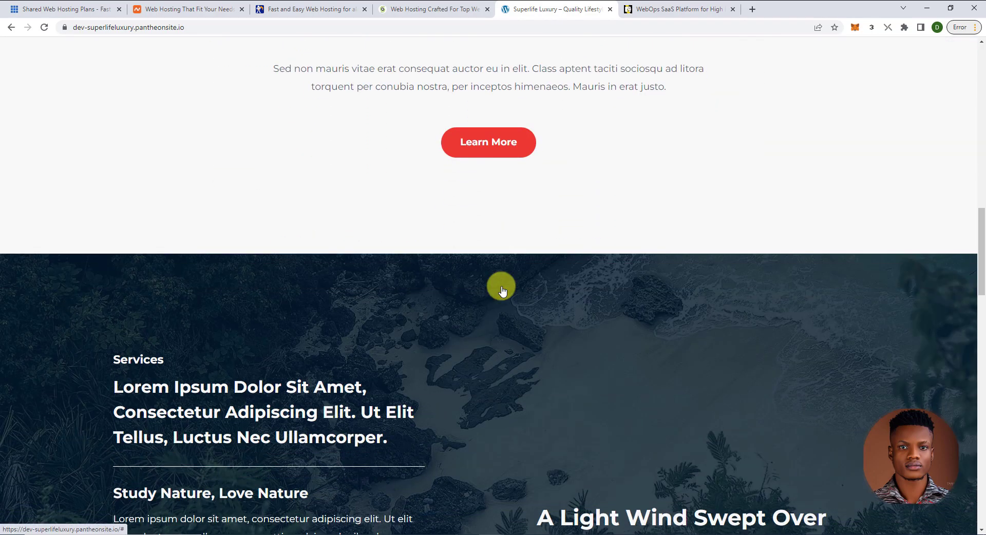
{"action": "scroll", "coordinate": [502, 289], "scroll_direction": "down", "scroll_amount": 13}
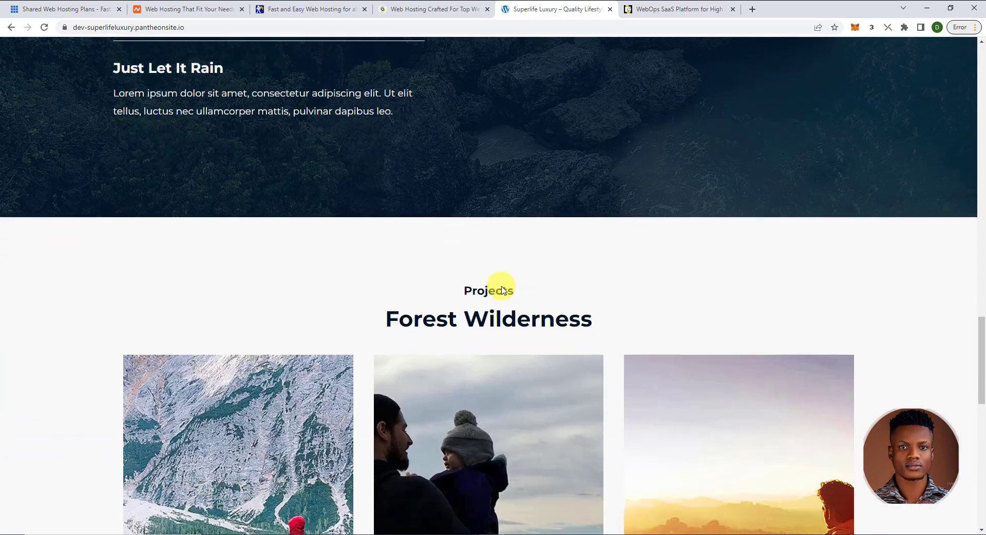
{"action": "scroll", "coordinate": [502, 289], "scroll_direction": "down", "scroll_amount": 1}
{"action": "scroll", "coordinate": [572, 328], "scroll_direction": "down", "scroll_amount": 3}
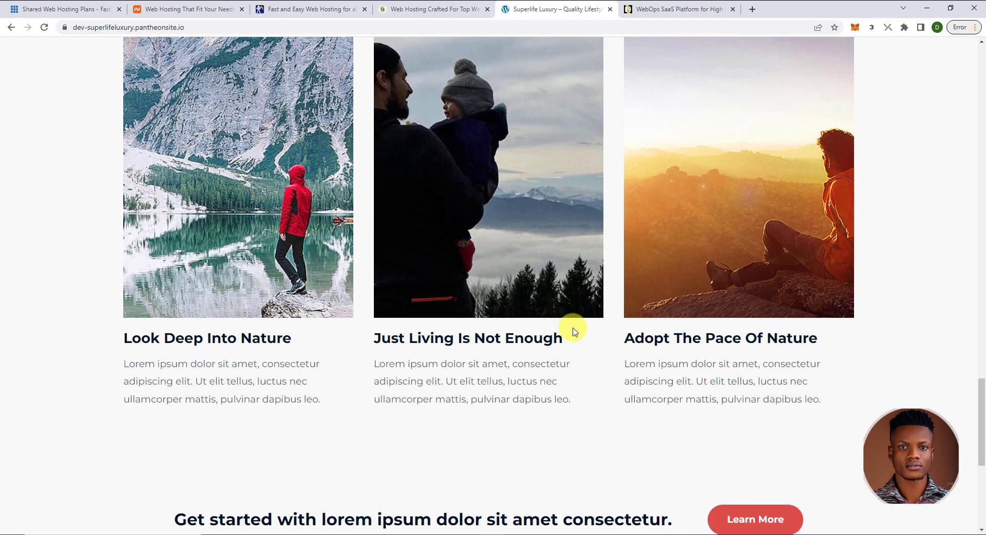
{"action": "scroll", "coordinate": [501, 381], "scroll_direction": "down", "scroll_amount": 6}
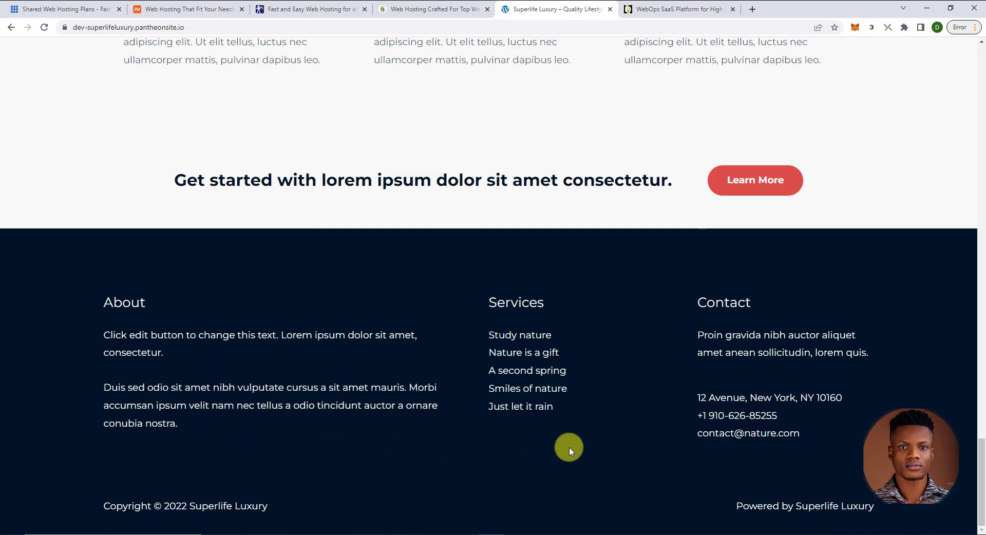
- Return to the top of the Sierra Nature page and switch to Pantheon's homepage
{"action": "left_click_drag", "start_coordinate": [979, 462], "coordinate": [982, 84]}
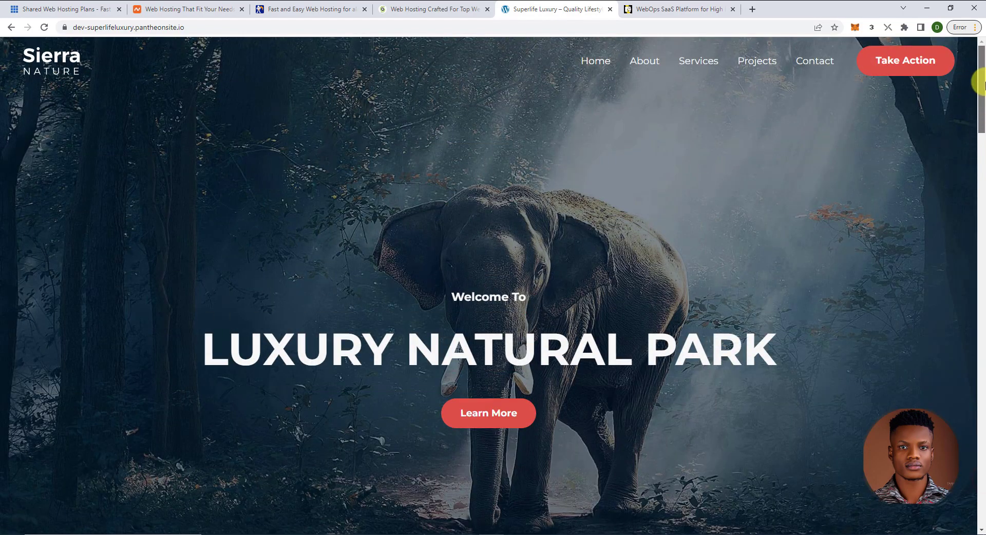
{"action": "scroll", "coordinate": [482, 315], "scroll_direction": "down", "scroll_amount": 2}
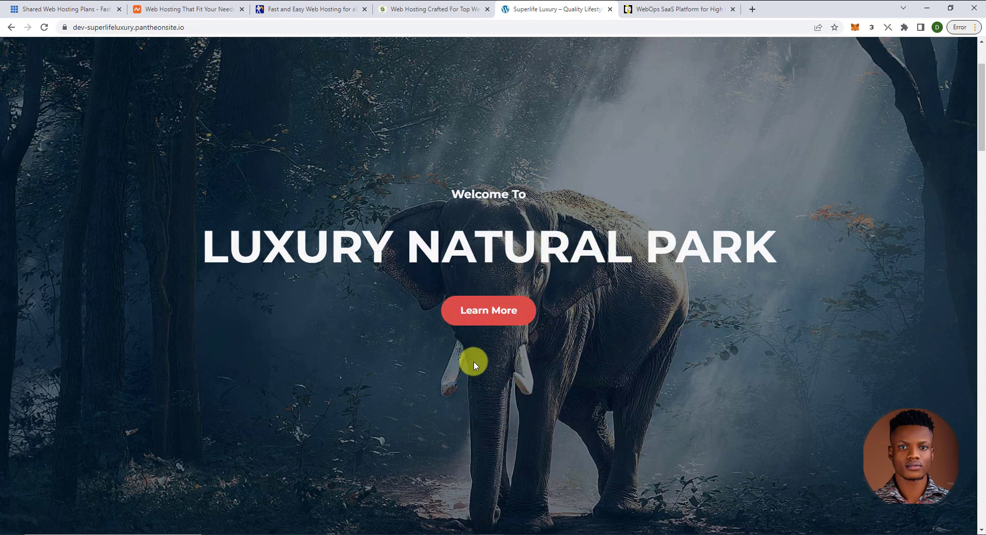
{"action": "scroll", "coordinate": [460, 410], "scroll_direction": "down", "scroll_amount": 5}
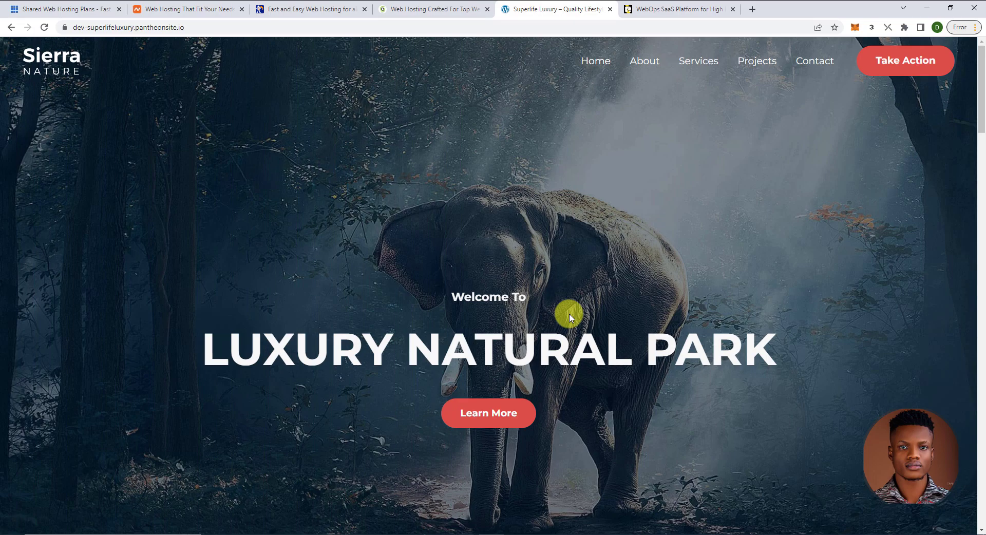
{"action": "key", "text": "ctrl+Tab"}
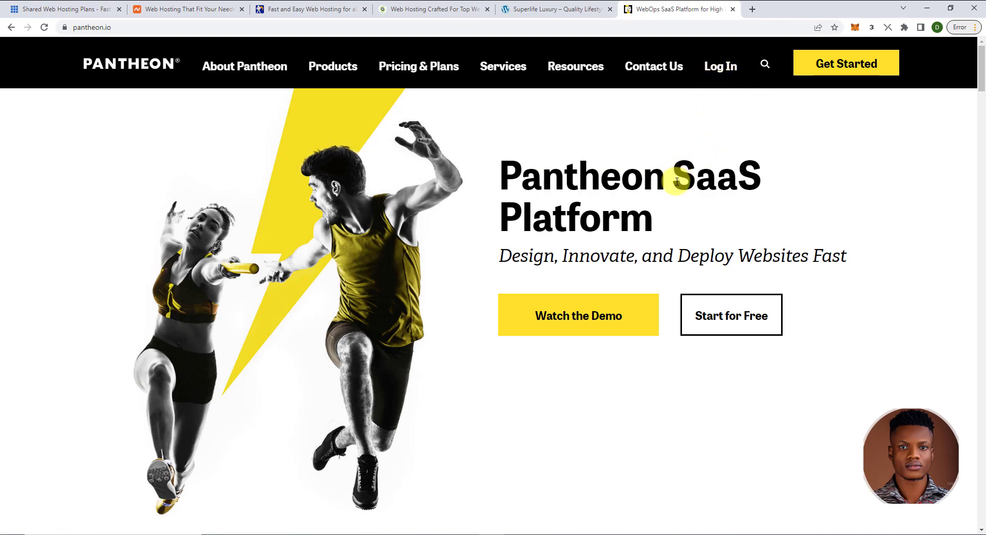
- Open Pantheon's free-account sign-up form and fill in name, company, work email and password
{"action": "left_click", "coordinate": [847, 72]}
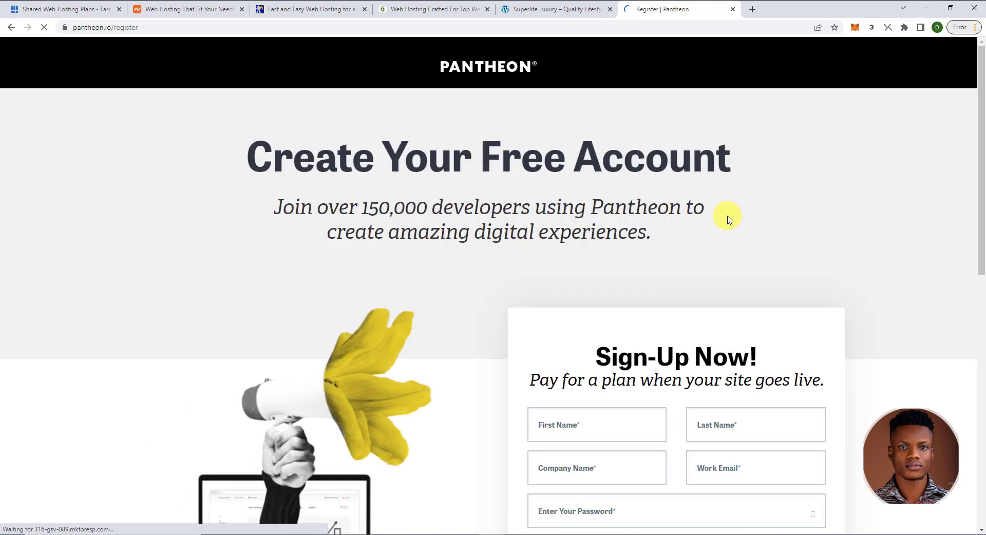
{"action": "scroll", "coordinate": [727, 222], "scroll_direction": "down", "scroll_amount": 2}
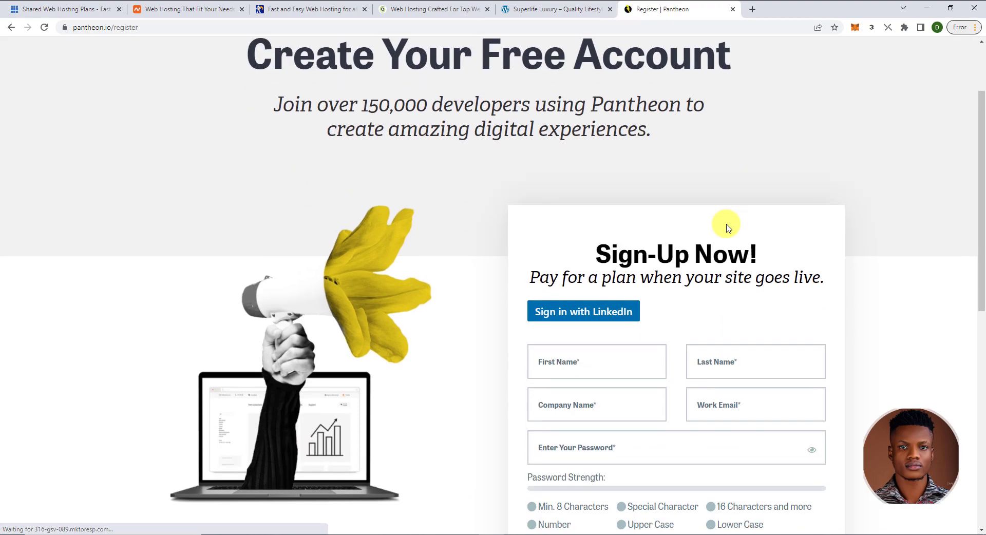
{"action": "scroll", "coordinate": [724, 222], "scroll_direction": "down", "scroll_amount": 1}
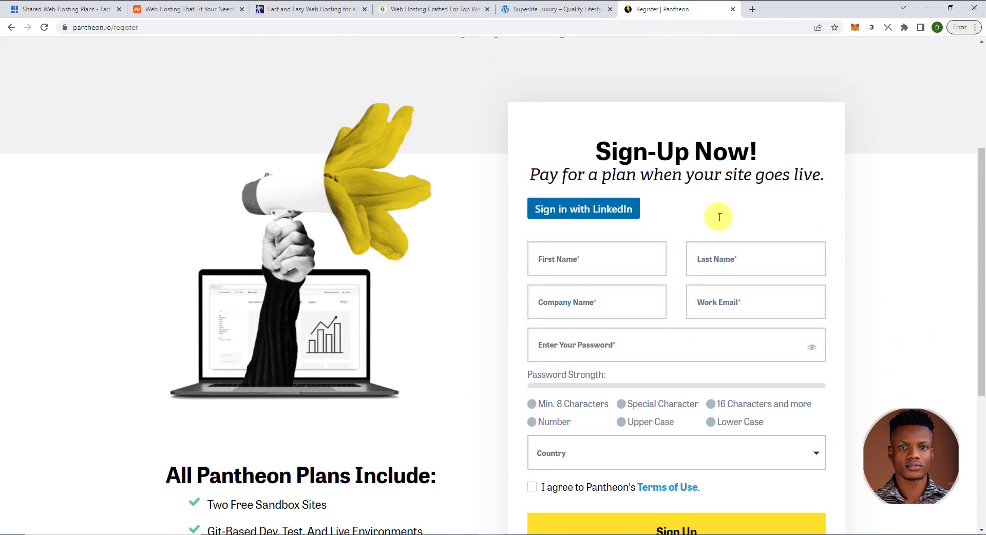
{"action": "scroll", "coordinate": [676, 190], "scroll_direction": "down", "scroll_amount": 2}
{"action": "scroll", "coordinate": [607, 168], "scroll_direction": "up", "scroll_amount": 1}
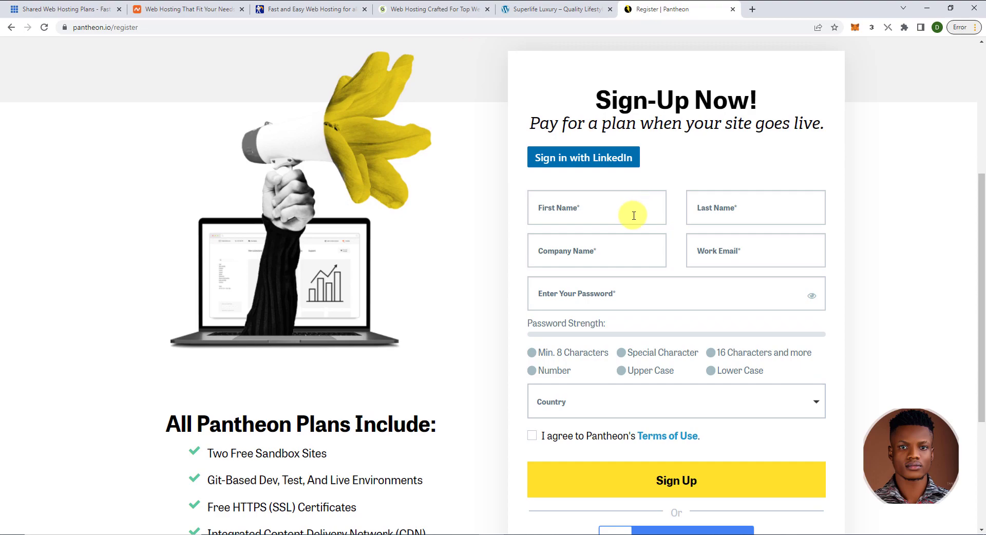
{"action": "left_click", "coordinate": [600, 216]}
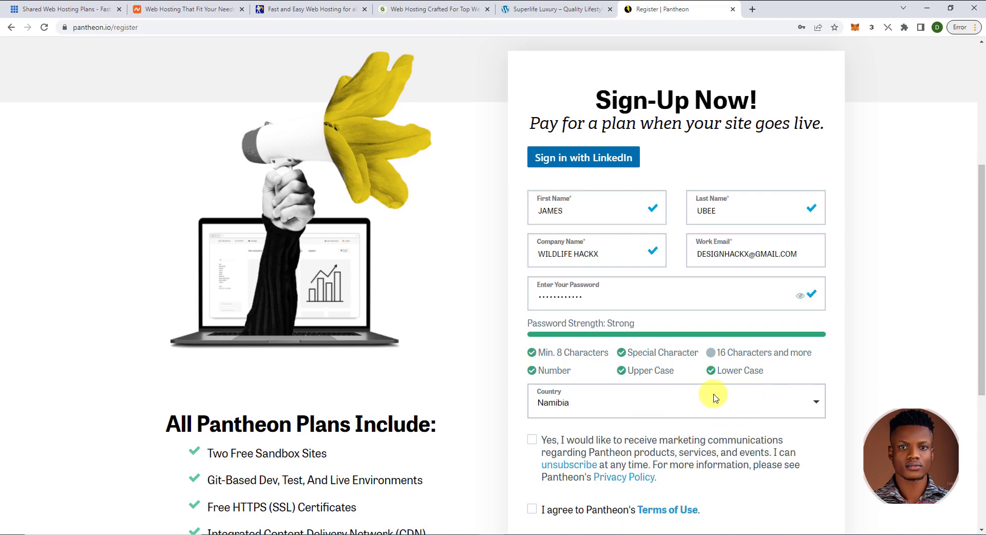
- Set the country to Nigeria and accept Pantheon's Terms of Use
{"action": "left_click", "coordinate": [731, 393]}
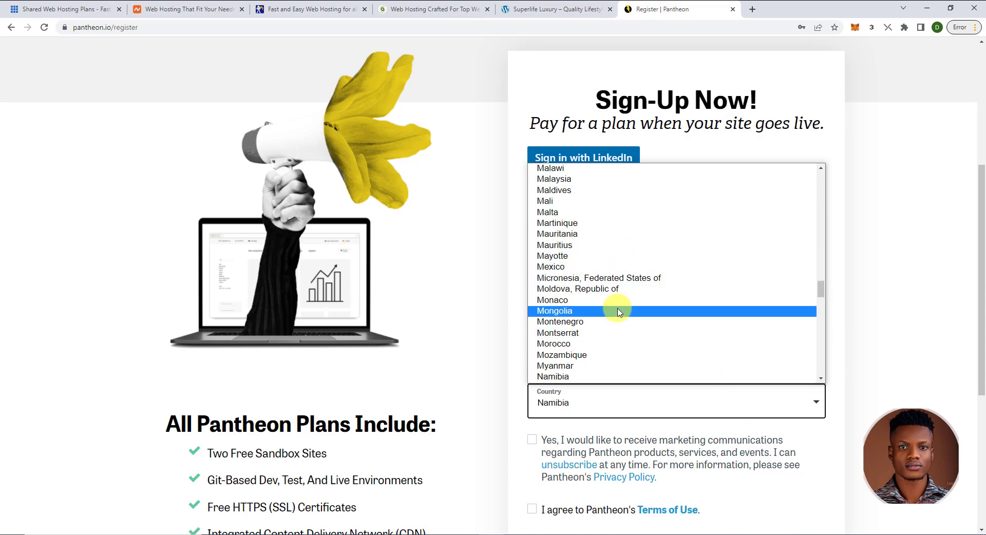
{"action": "scroll", "coordinate": [615, 308], "scroll_direction": "down", "scroll_amount": 2}
{"action": "scroll", "coordinate": [615, 319], "scroll_direction": "down", "scroll_amount": 2}
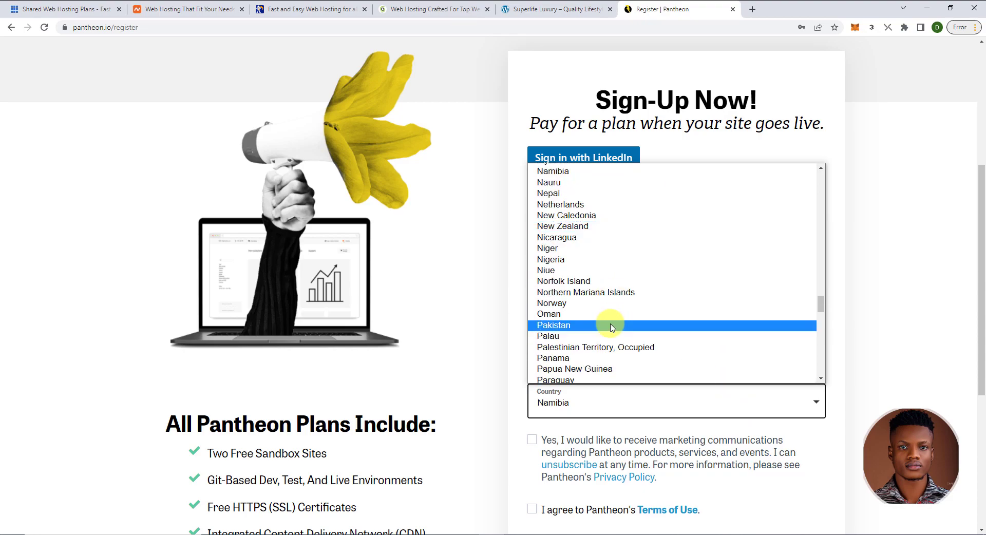
{"action": "left_click", "coordinate": [568, 264]}
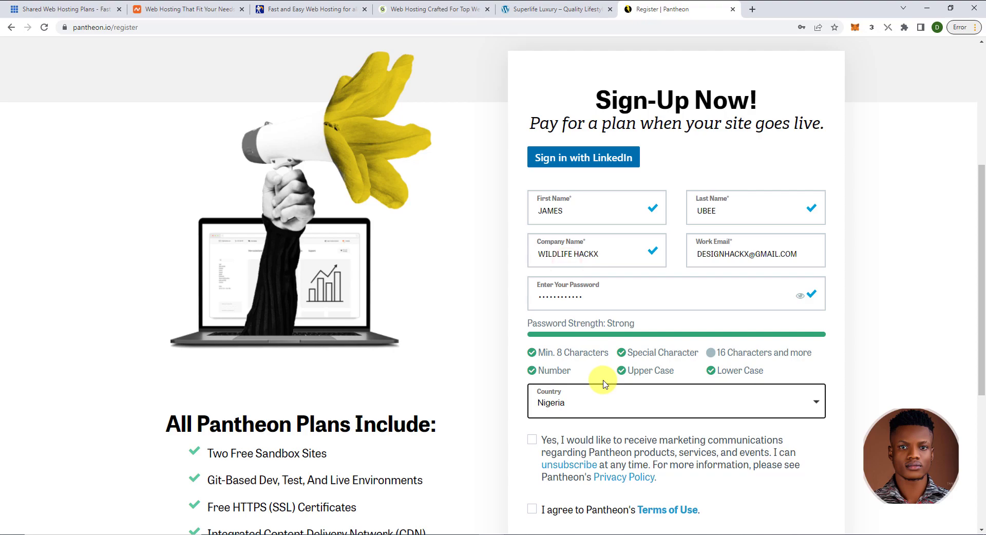
{"action": "scroll", "coordinate": [594, 403], "scroll_direction": "down", "scroll_amount": 1}
{"action": "scroll", "coordinate": [594, 404], "scroll_direction": "down", "scroll_amount": 1}
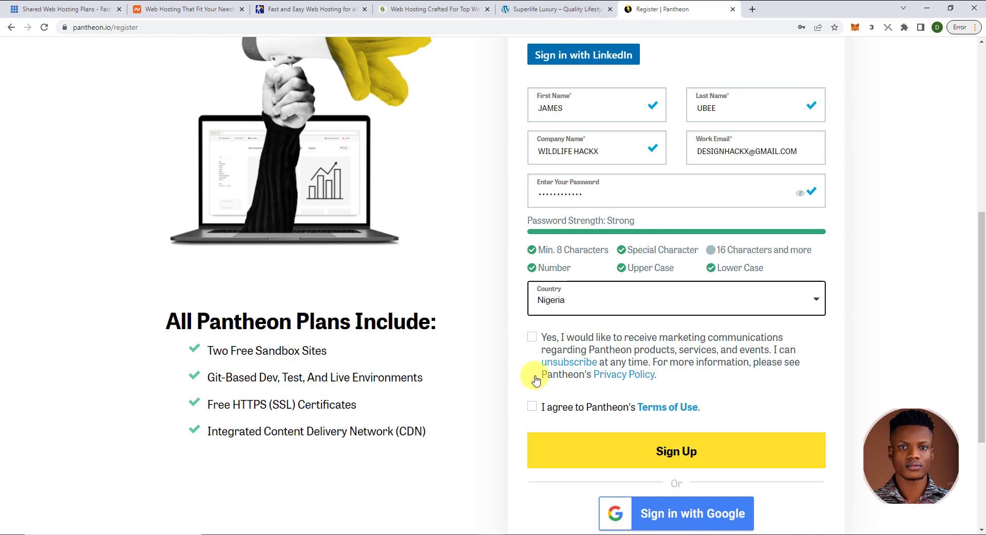
{"action": "left_click", "coordinate": [531, 406]}
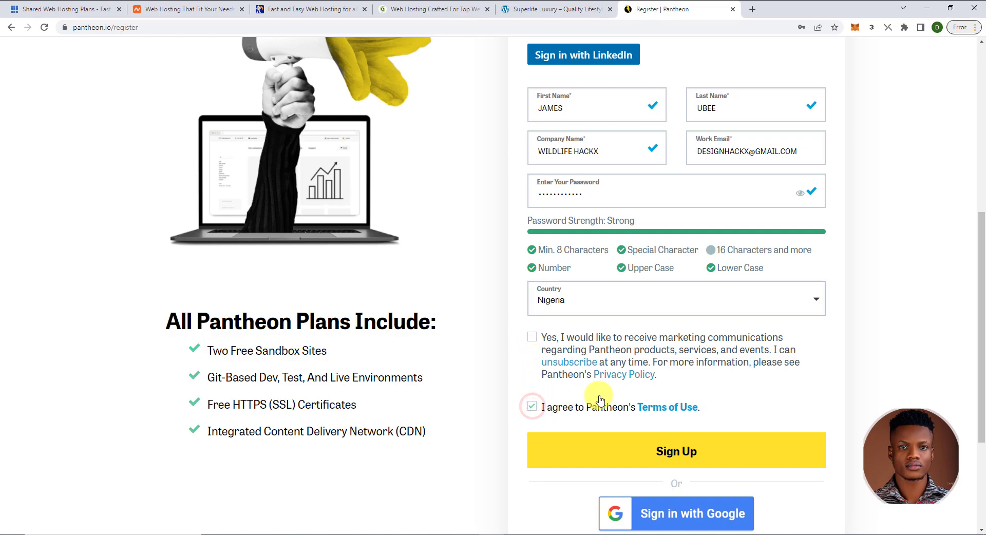
- Review the completed form and submit the sign-up
{"action": "scroll", "coordinate": [600, 399], "scroll_direction": "up", "scroll_amount": 2}
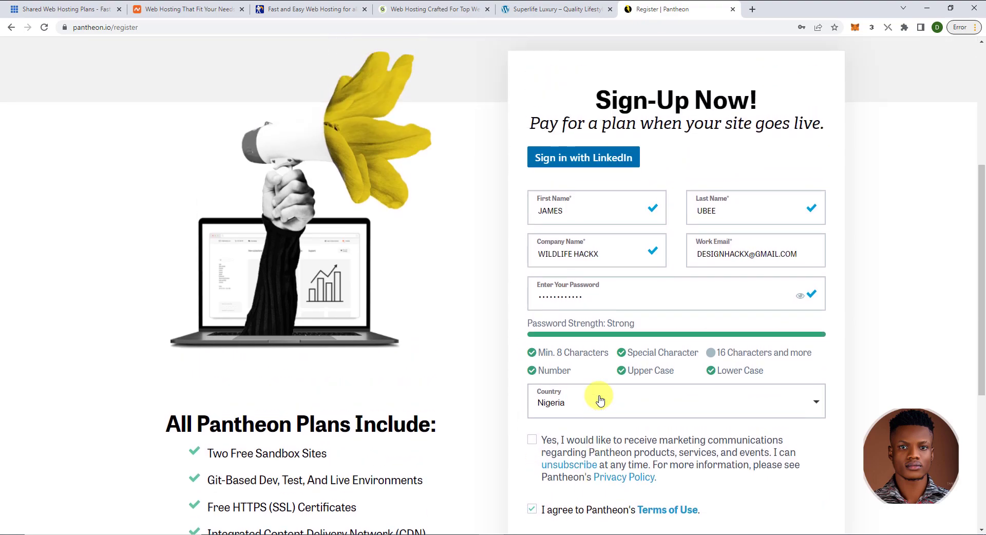
{"action": "scroll", "coordinate": [600, 400], "scroll_direction": "down", "scroll_amount": 2}
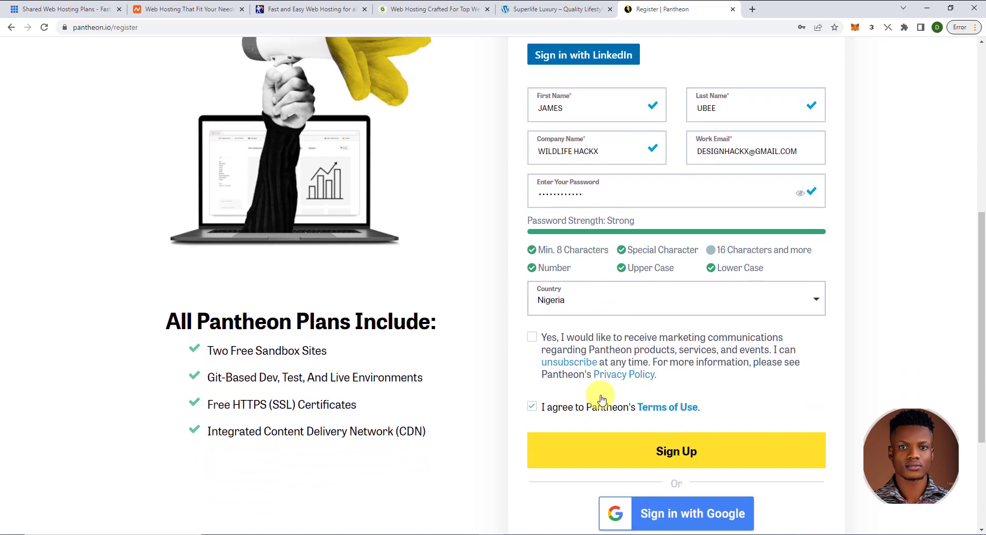
{"action": "scroll", "coordinate": [605, 352], "scroll_direction": "down", "scroll_amount": 1}
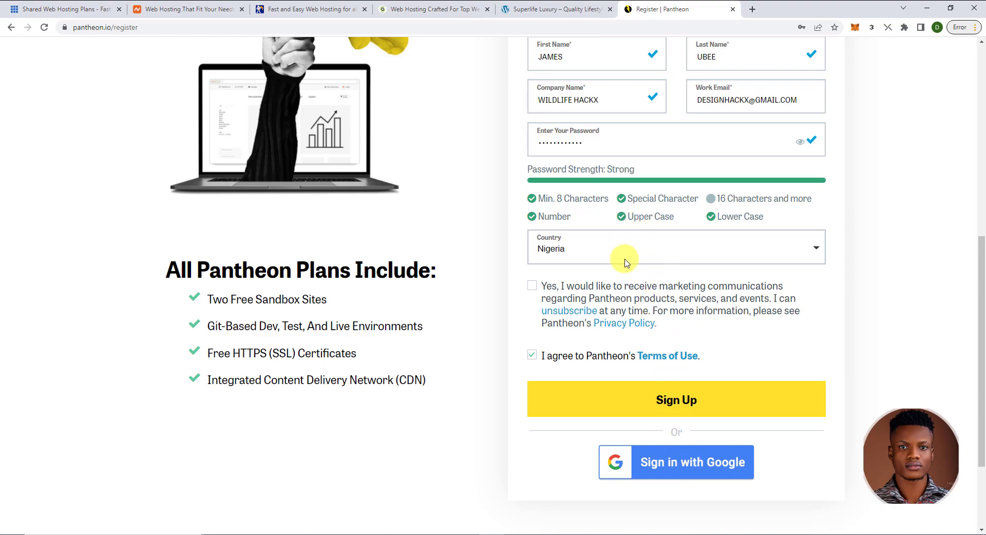
{"action": "scroll", "coordinate": [643, 243], "scroll_direction": "up", "scroll_amount": 1}
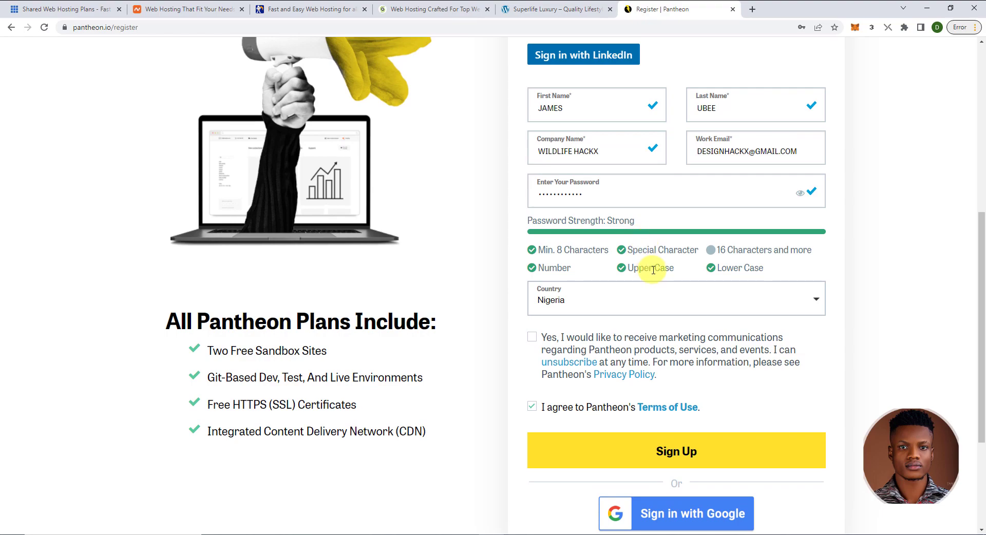
{"action": "scroll", "coordinate": [668, 293], "scroll_direction": "up", "scroll_amount": 2}
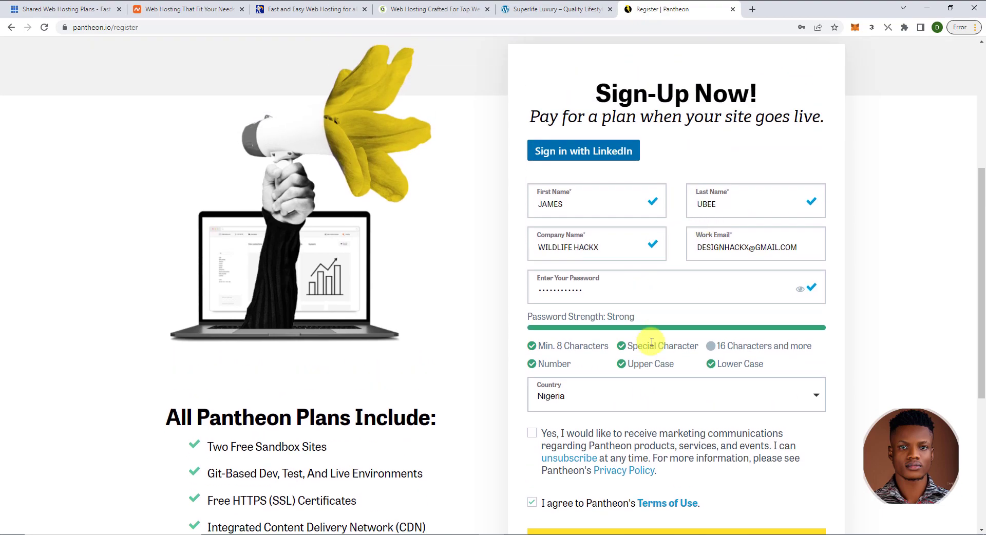
{"action": "scroll", "coordinate": [660, 346], "scroll_direction": "down", "scroll_amount": 2}
{"action": "left_click", "coordinate": [677, 454]}
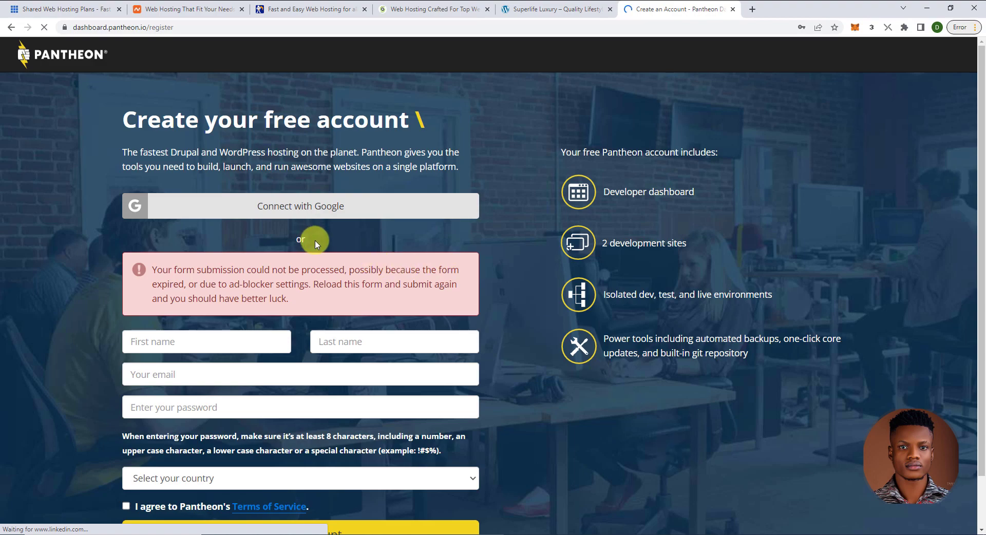
- Re-enter the account details on the Create your free account page to complete registration
{"action": "scroll", "coordinate": [323, 278], "scroll_direction": "down", "scroll_amount": 1}
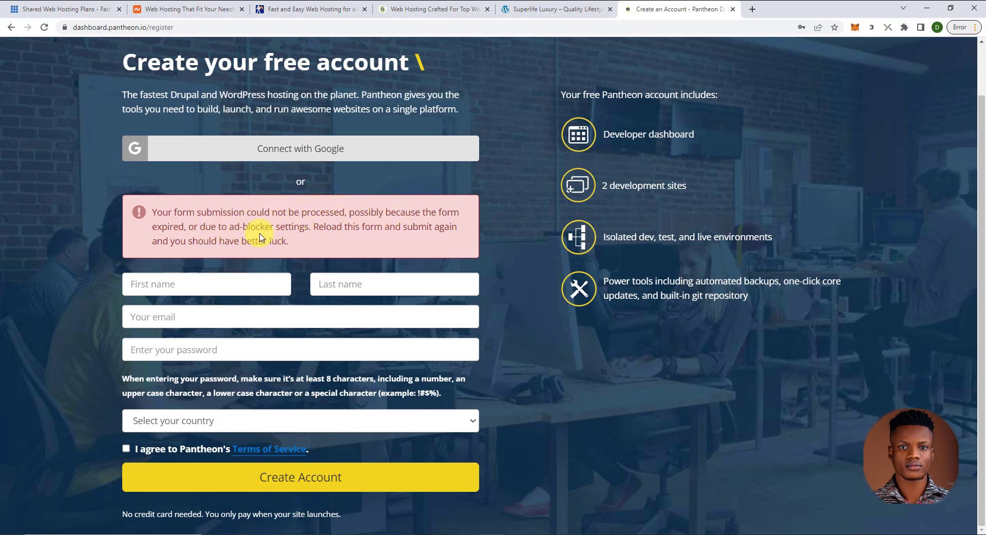
{"action": "left_click", "coordinate": [252, 284]}
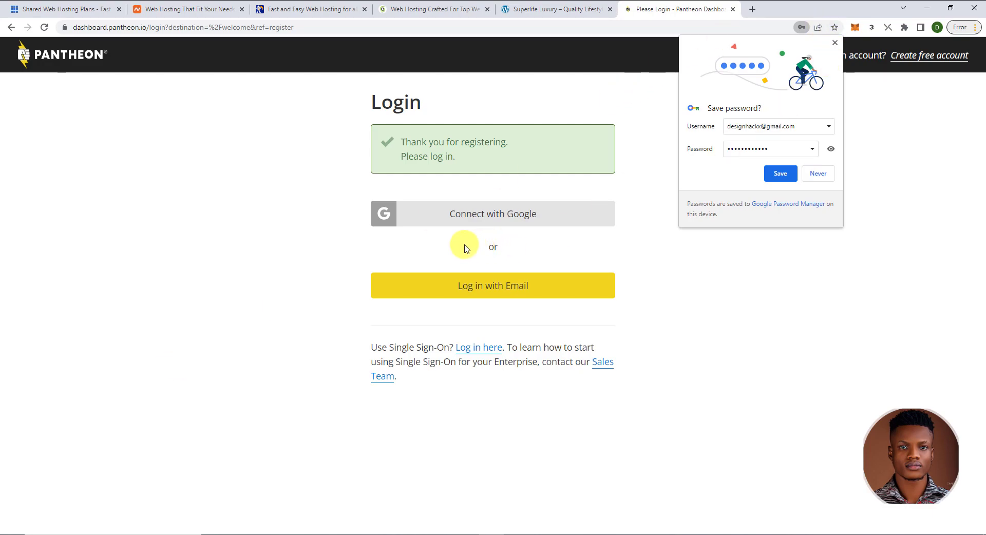
- Dismiss the save-password bubble and log in with the account email and password
{"action": "left_click", "coordinate": [835, 43]}
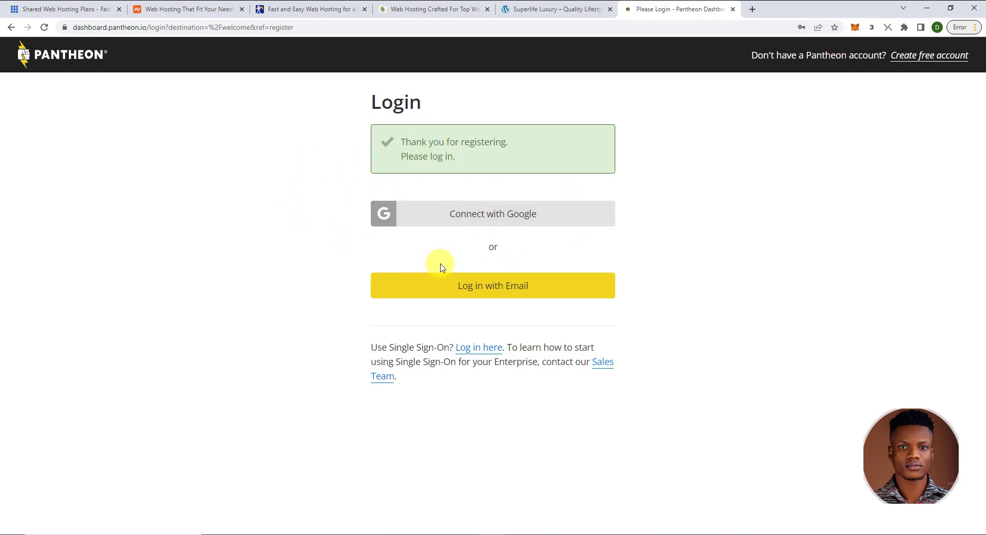
{"action": "left_click", "coordinate": [489, 291]}
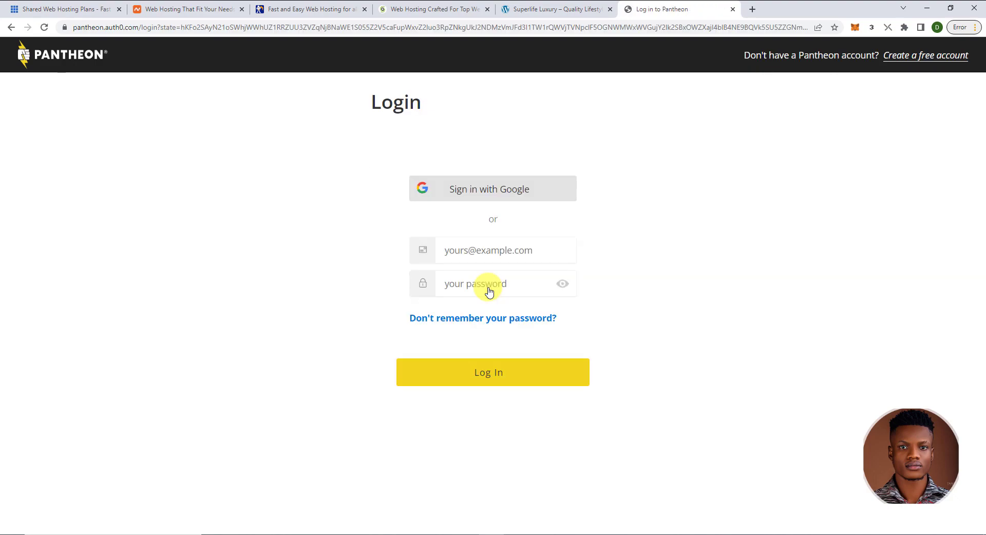
{"action": "left_click", "coordinate": [472, 252]}
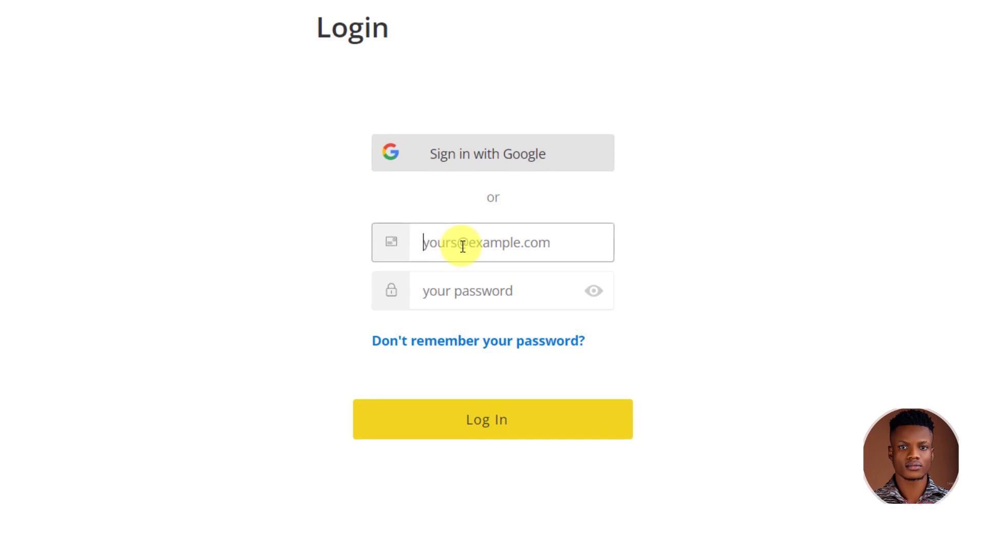
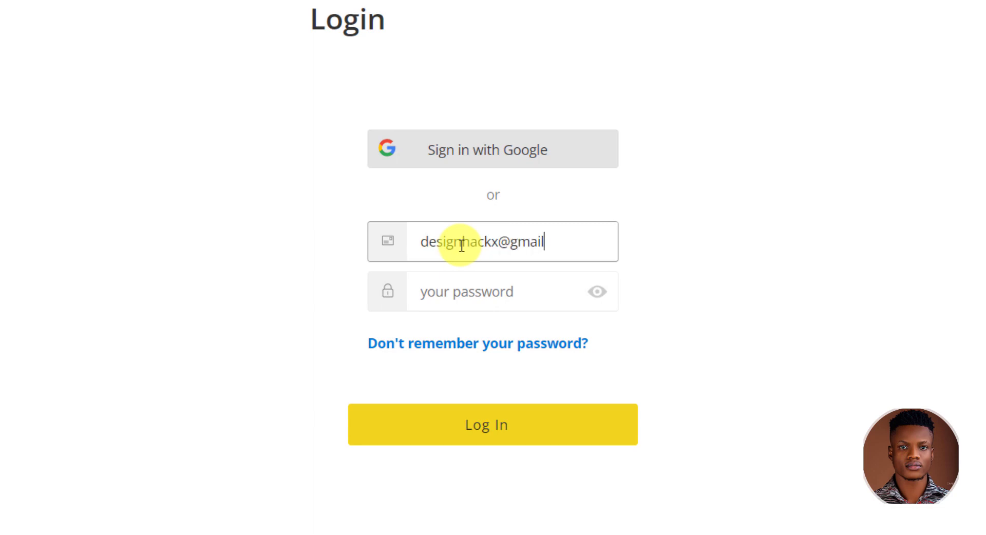
{"action": "key", "text": "Tab"}
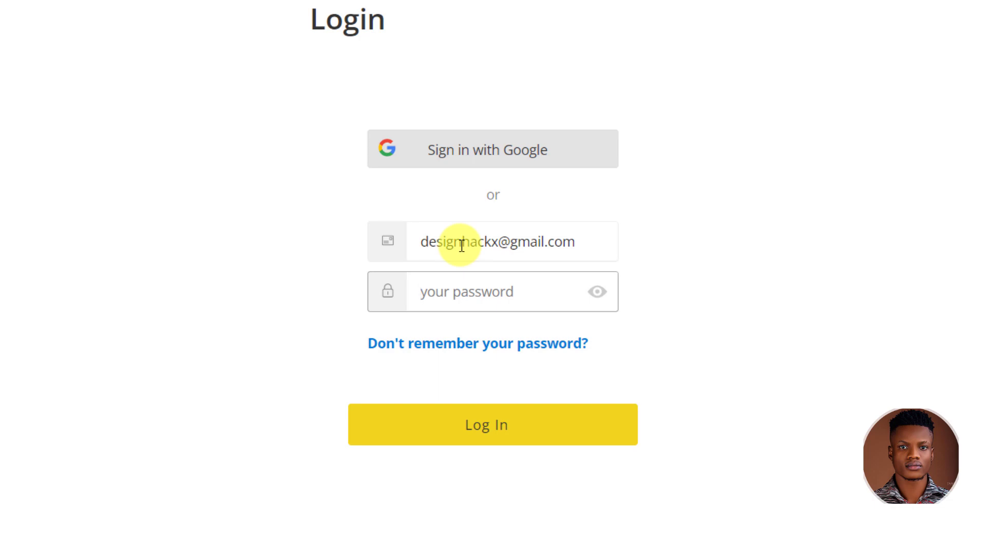
{"action": "type", "text": "•"}
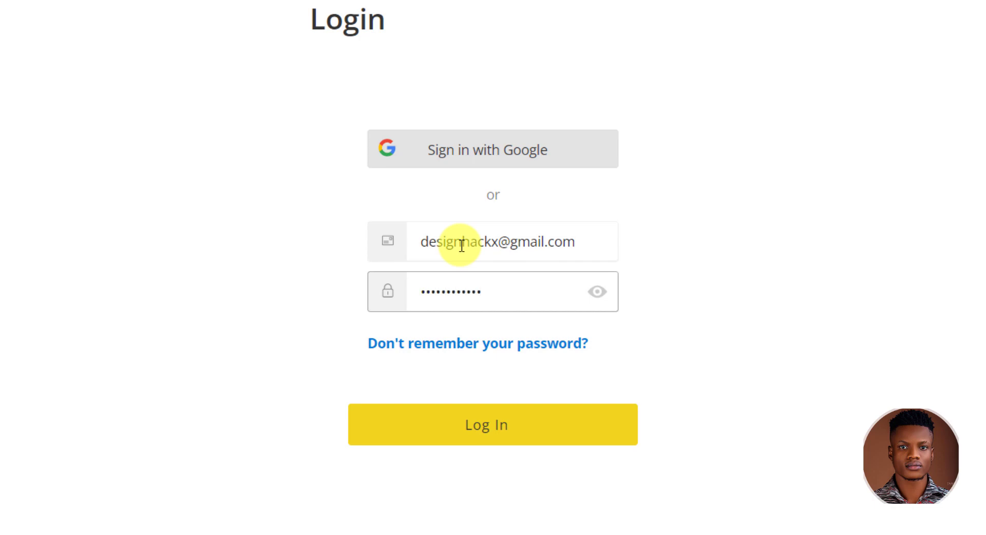
{"action": "left_click", "coordinate": [484, 428]}
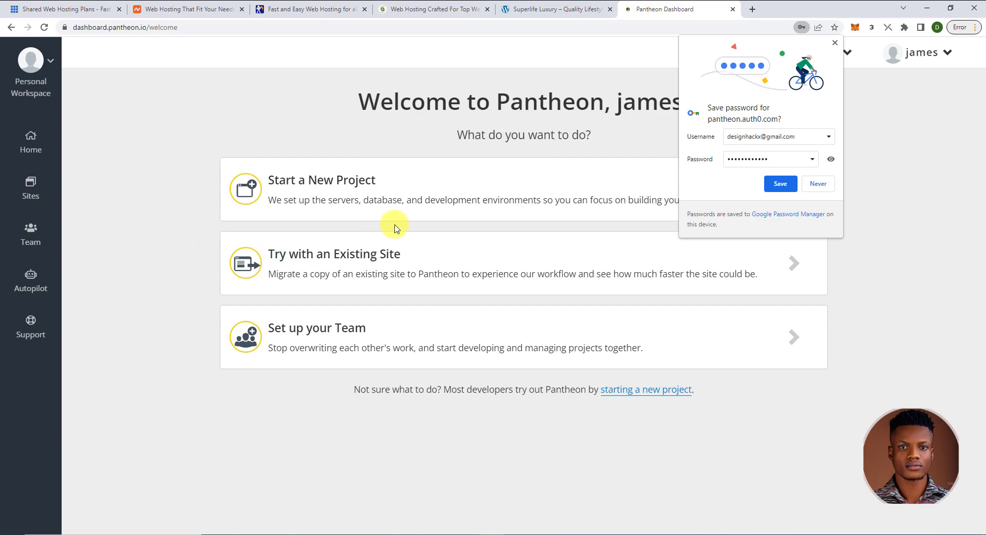
- Dismiss the password prompt, go to Sites, and start a new WordPress site
{"action": "left_click", "coordinate": [835, 43]}
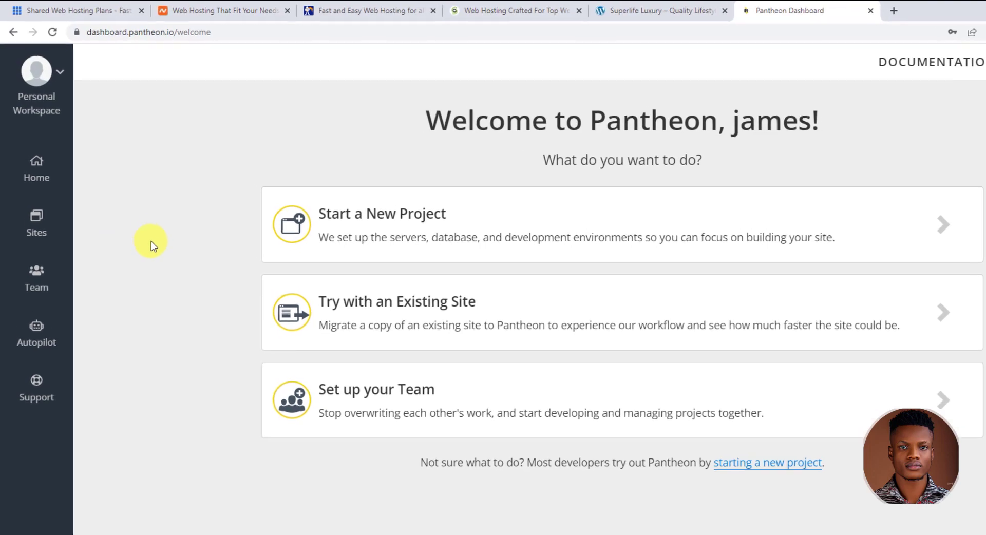
{"action": "left_click", "coordinate": [54, 261]}
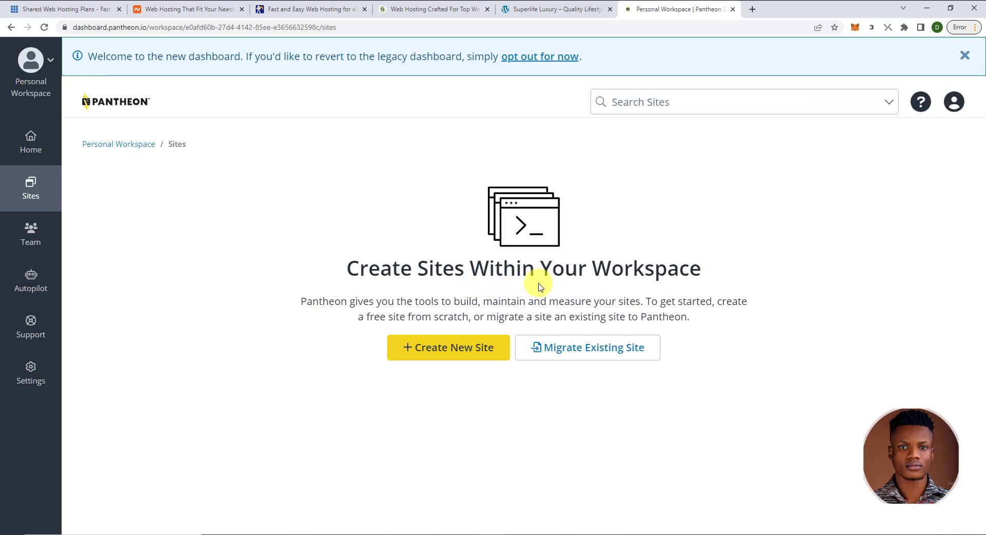
{"action": "left_click", "coordinate": [448, 355]}
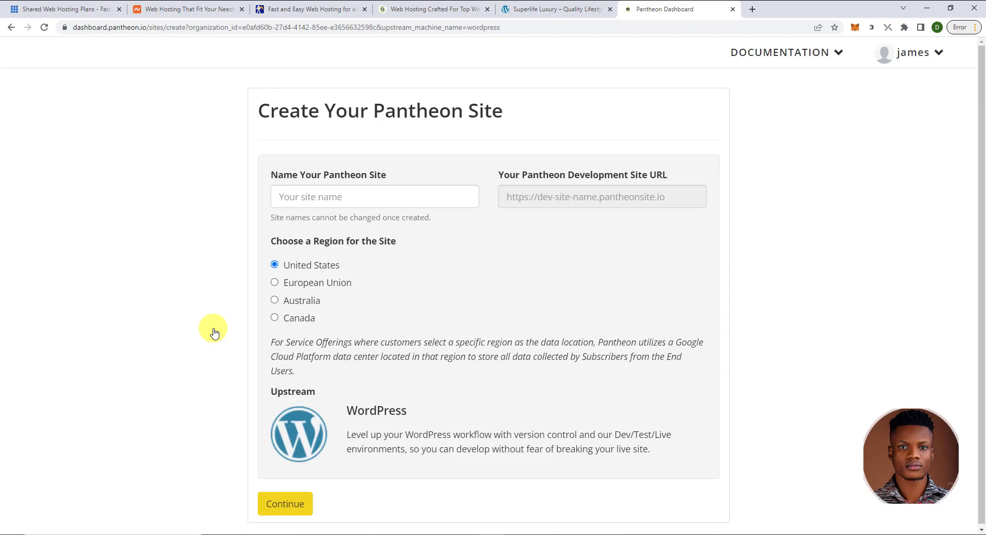
- Paste 'widelifehackx' as the site name, keep United States, and deploy WordPress
{"action": "left_click", "coordinate": [306, 205]}
{"action": "type", "text": "widelifehackx"}
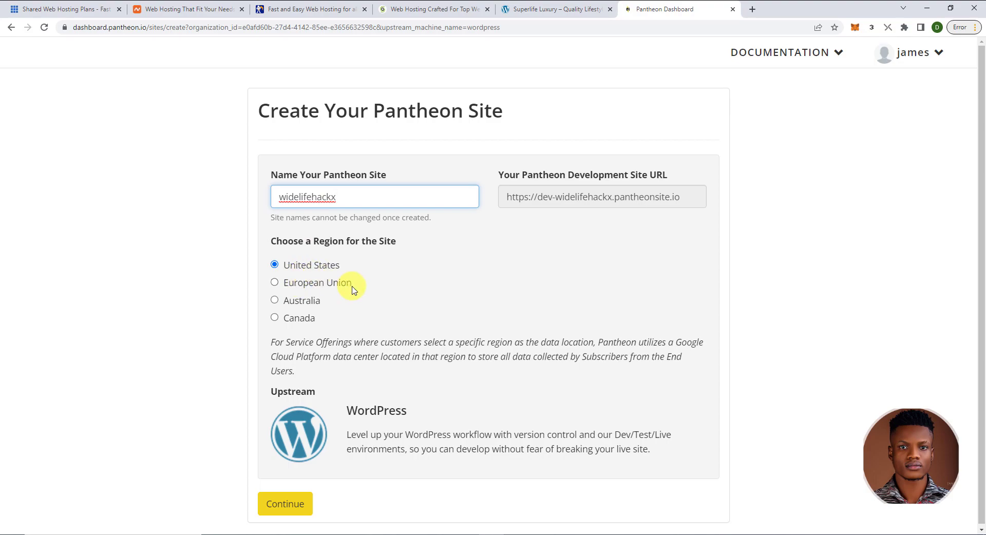
{"action": "scroll", "coordinate": [341, 318], "scroll_direction": "down", "scroll_amount": 1}
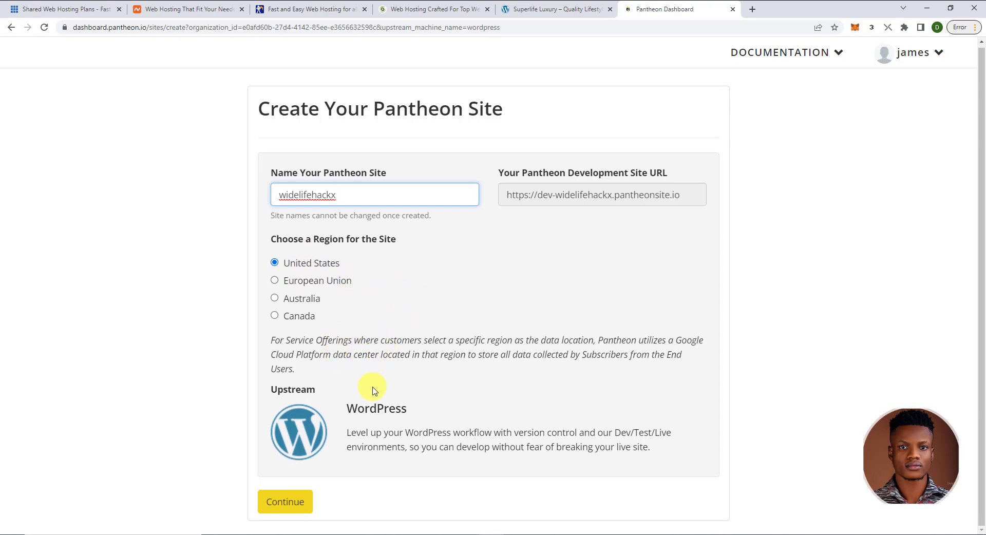
{"action": "left_click", "coordinate": [293, 502]}
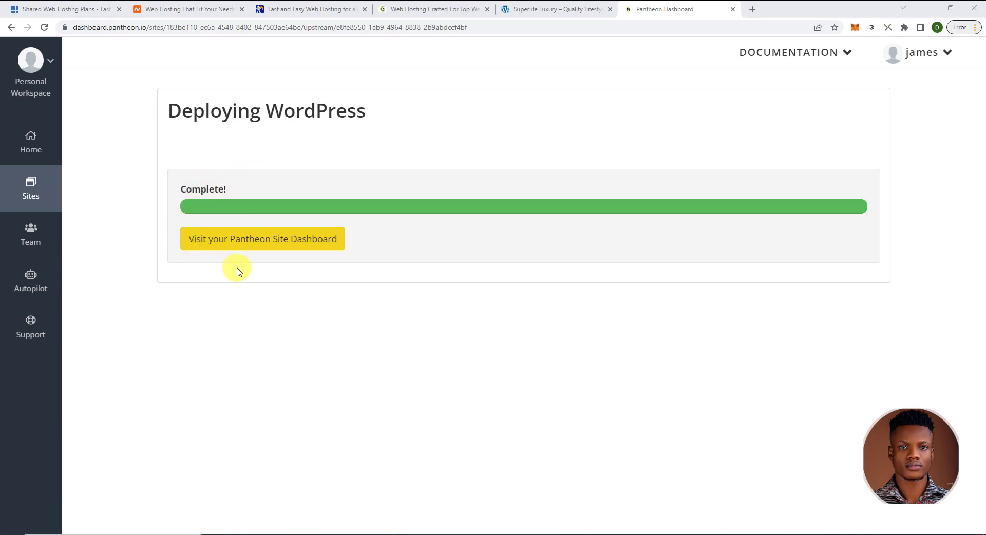
- Open the widelifehackx Pantheon dashboard and launch its Dev site to reach the WordPress language screen
{"action": "left_click", "coordinate": [242, 244]}
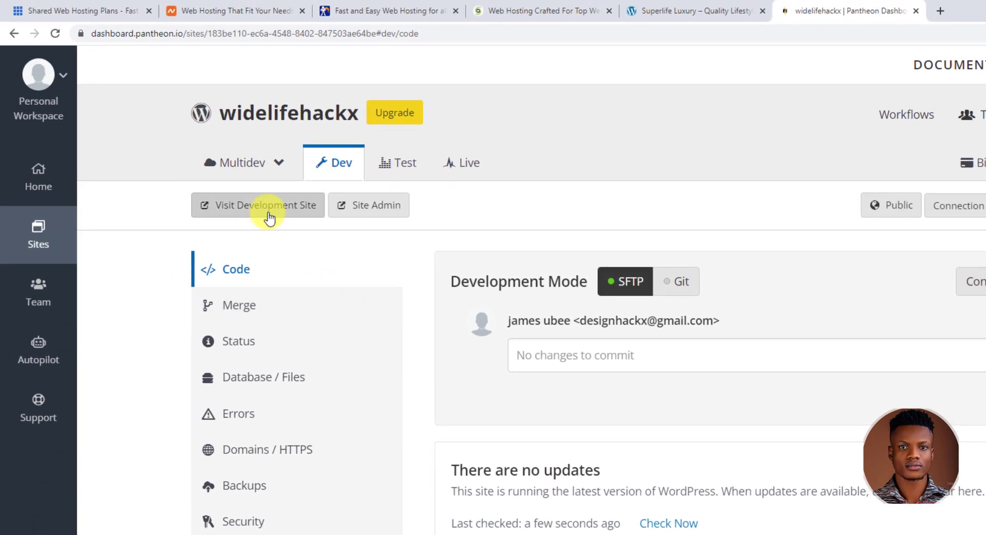
{"action": "left_click", "coordinate": [277, 214]}
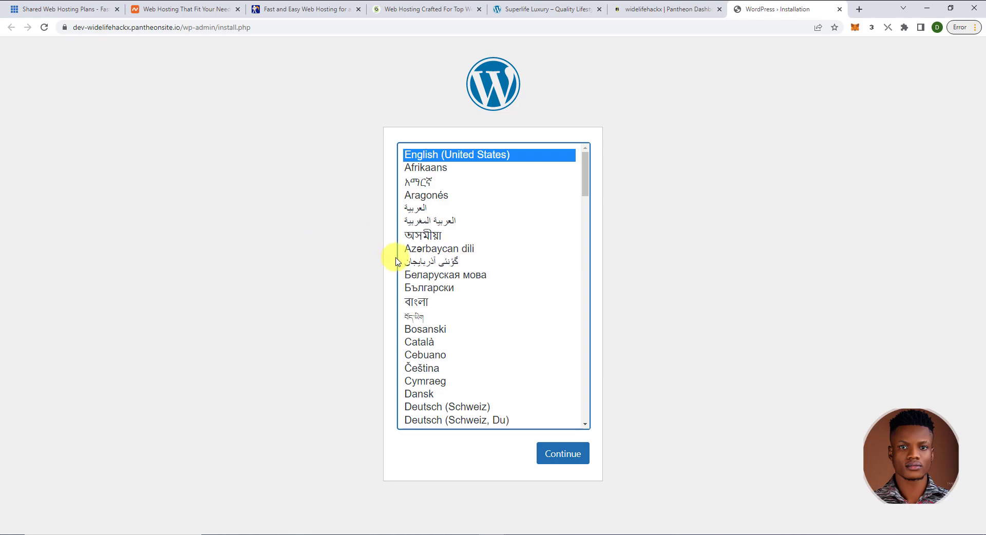
- Keep English (United States) as the WordPress installation language and continue to the site form
{"action": "scroll", "coordinate": [466, 293], "scroll_direction": "down", "scroll_amount": 4}
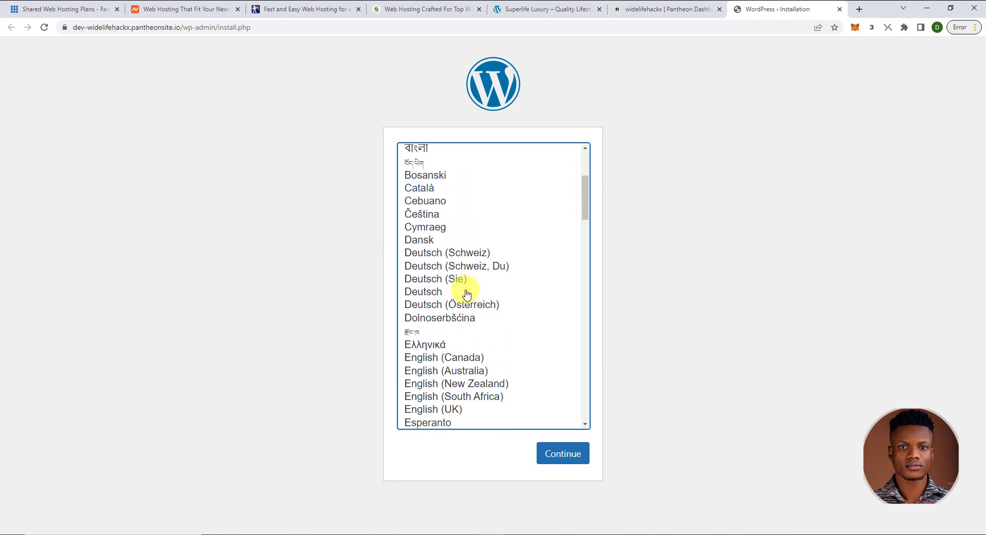
{"action": "scroll", "coordinate": [465, 293], "scroll_direction": "up", "scroll_amount": 4}
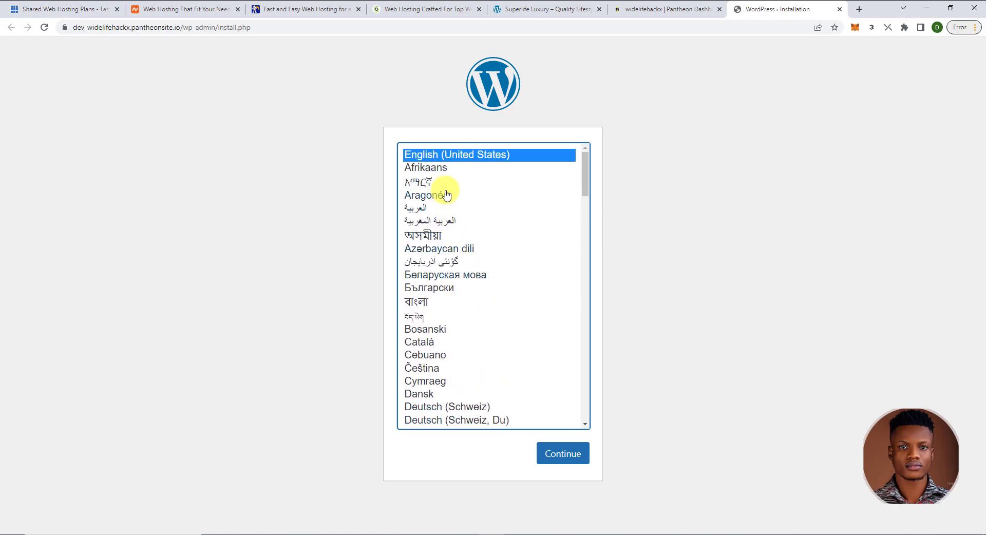
{"action": "left_click", "coordinate": [554, 456]}
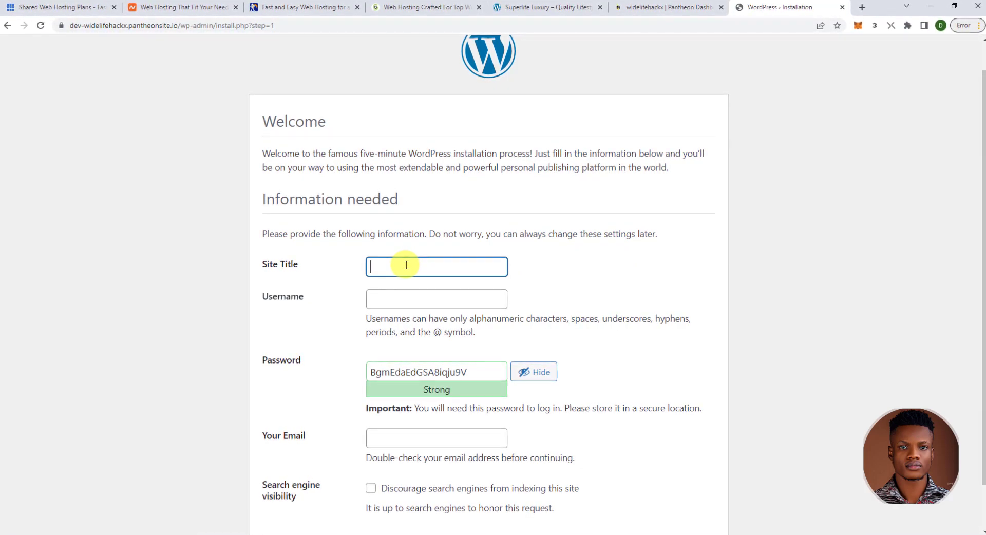
- Enter 'Wild Life Hack' as the site title and fill in an admin username
{"action": "type", "text": "Wild "}
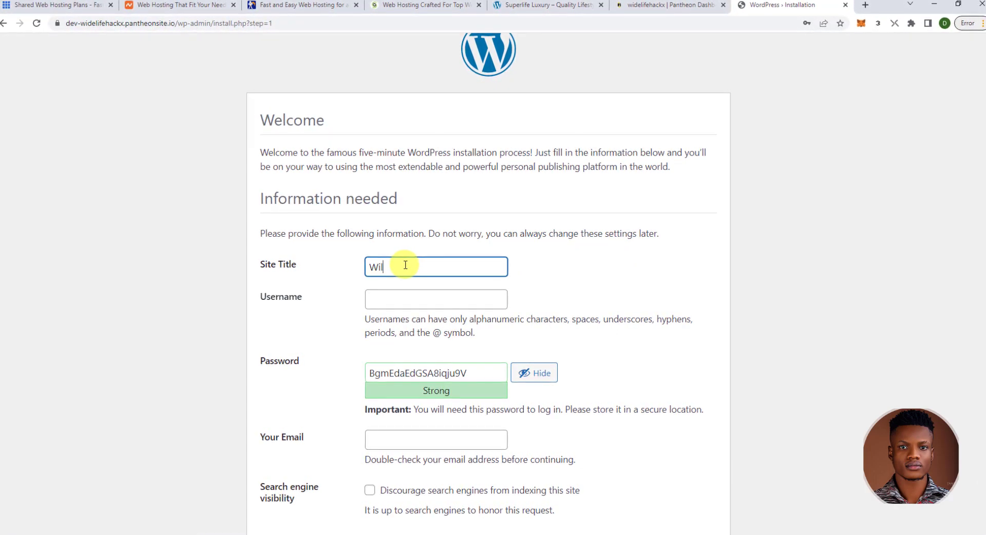
{"action": "type", "text": "Life"}
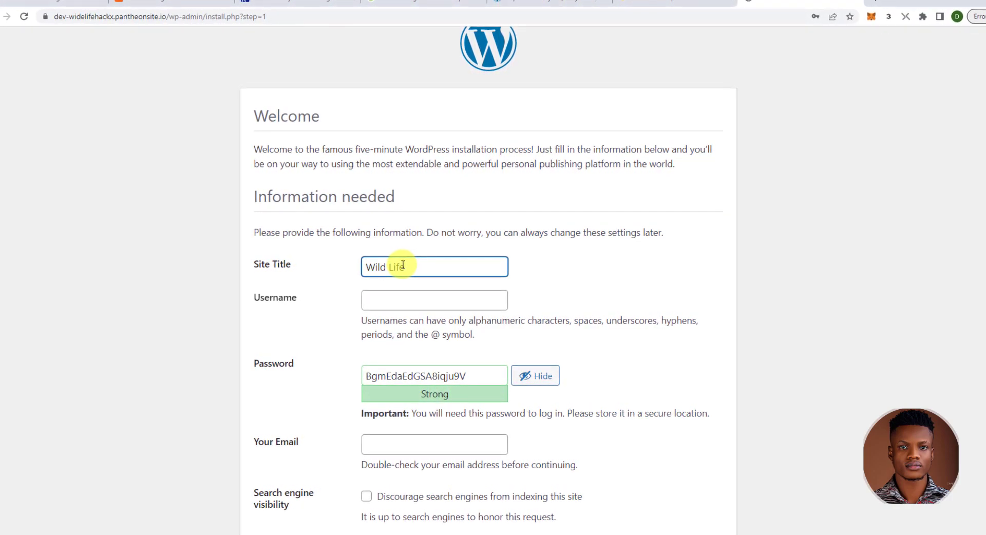
{"action": "type", "text": " Hacks"}
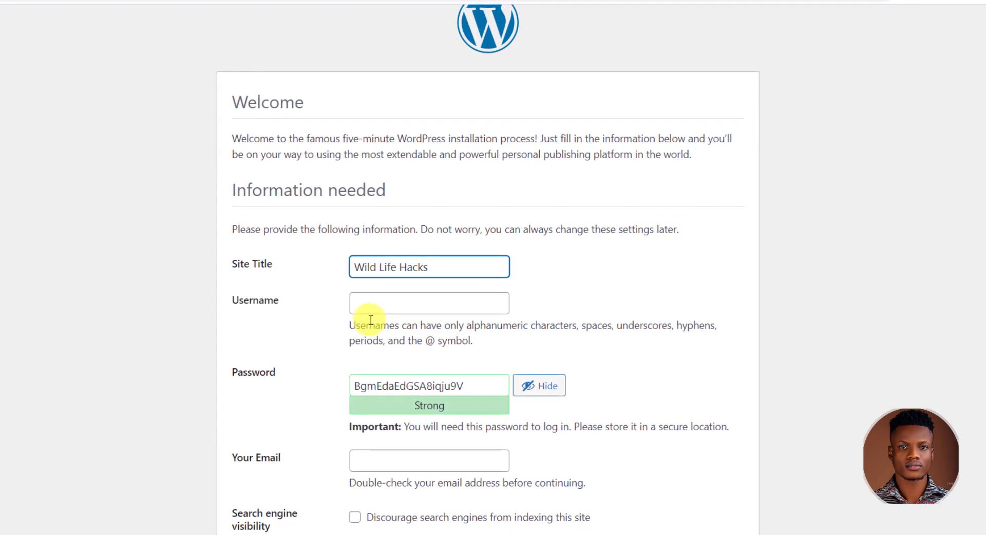
{"action": "left_click", "coordinate": [391, 305]}
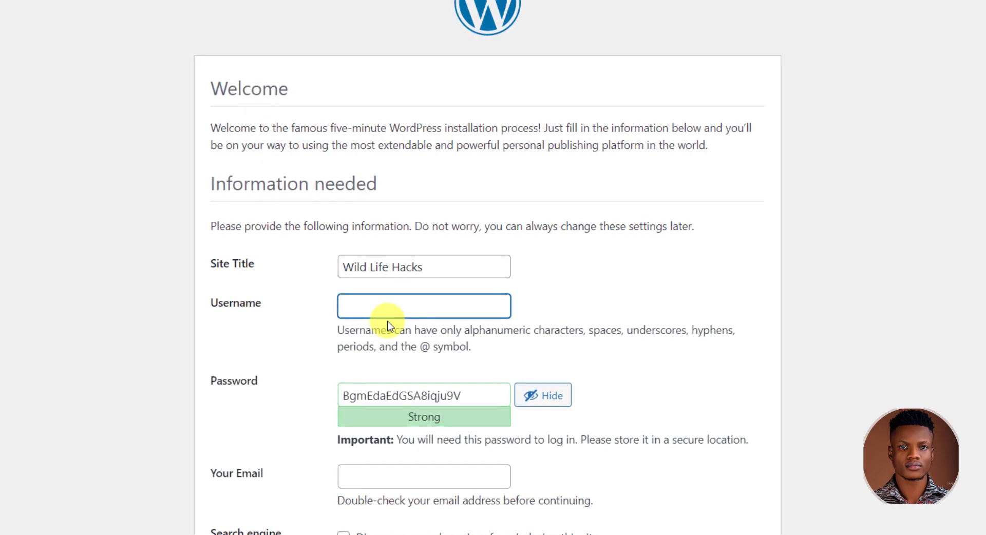
{"action": "type", "text": "wildli"}
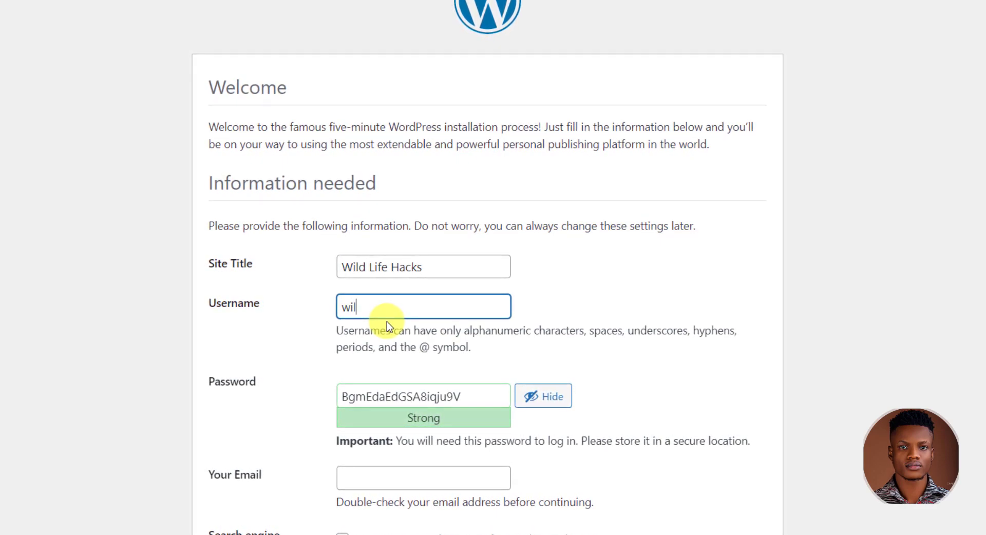
{"action": "type", "text": "fe"}
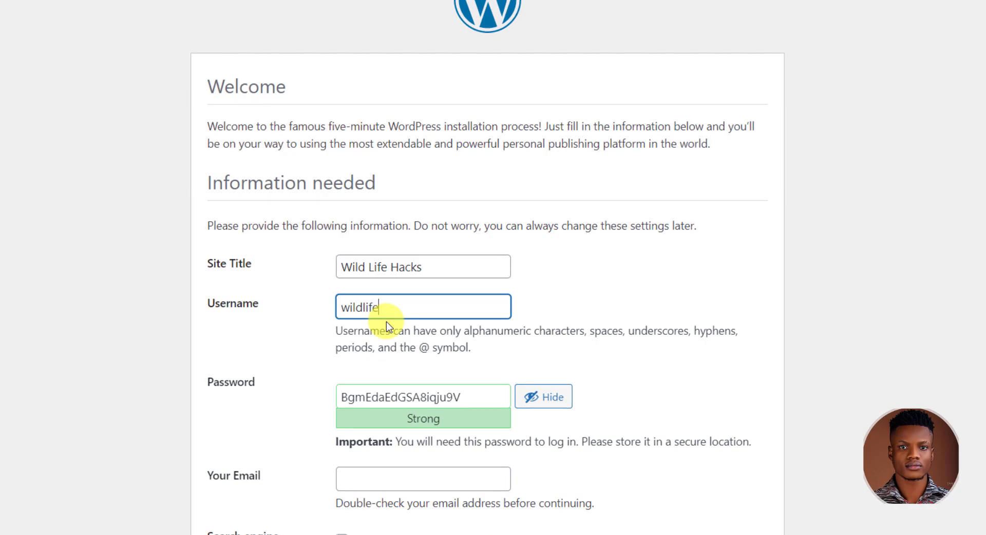
{"action": "type", "text": "hackx"}
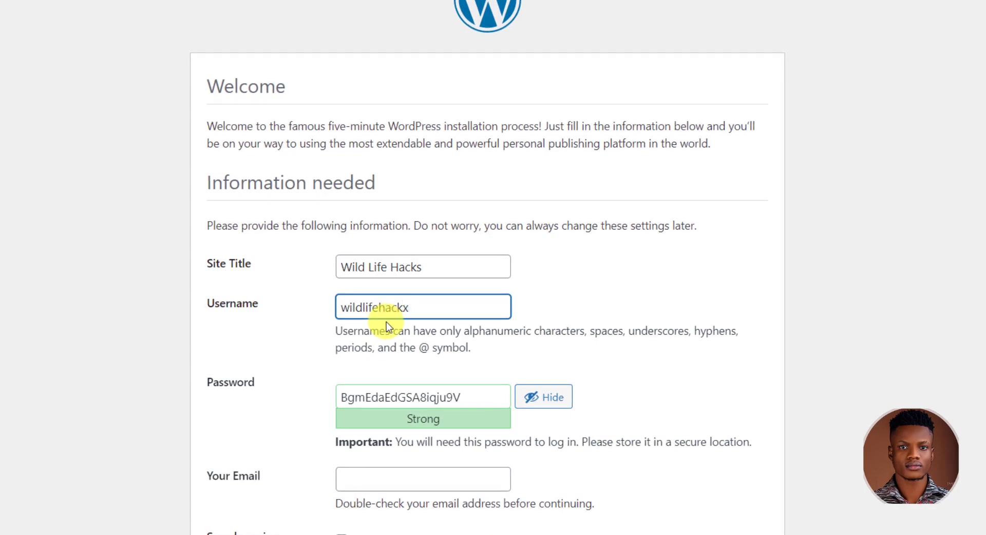
{"action": "left_click", "coordinate": [427, 267]}
{"action": "key", "text": "BackSpace"}
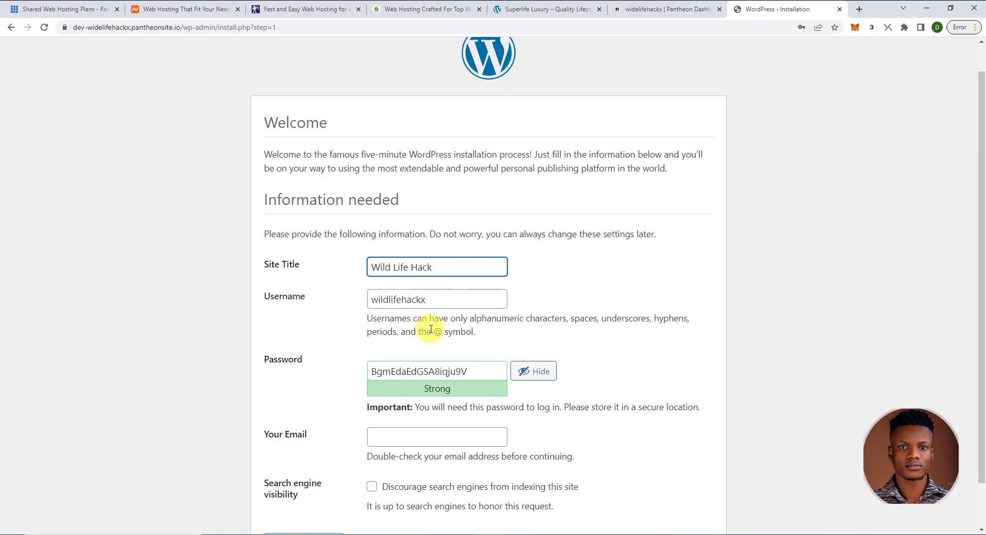
{"action": "scroll", "coordinate": [429, 336], "scroll_direction": "down", "scroll_amount": 1}
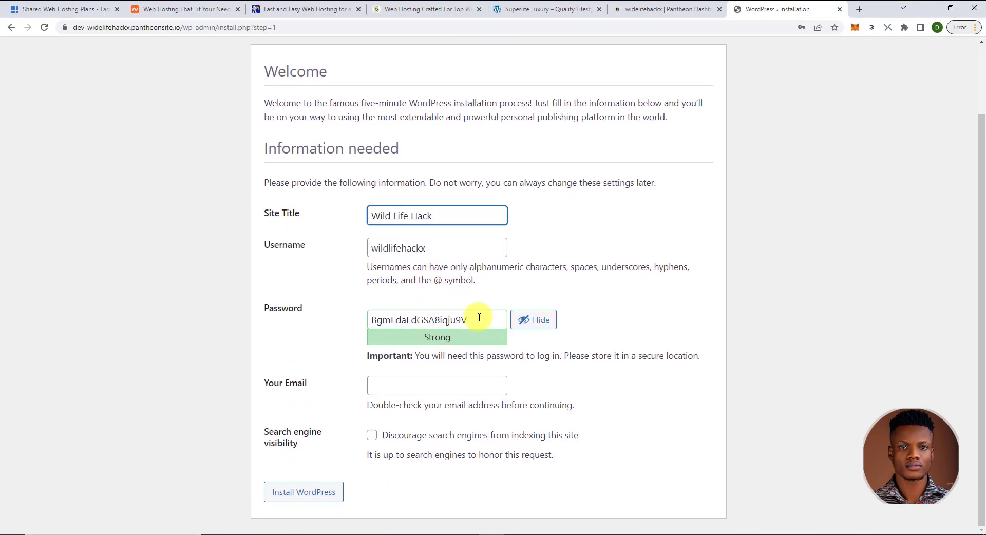
- Replace the generated password with a custom one, add the admin e-mail, and install WordPress
{"action": "left_click_drag", "start_coordinate": [479, 319], "coordinate": [343, 319]}
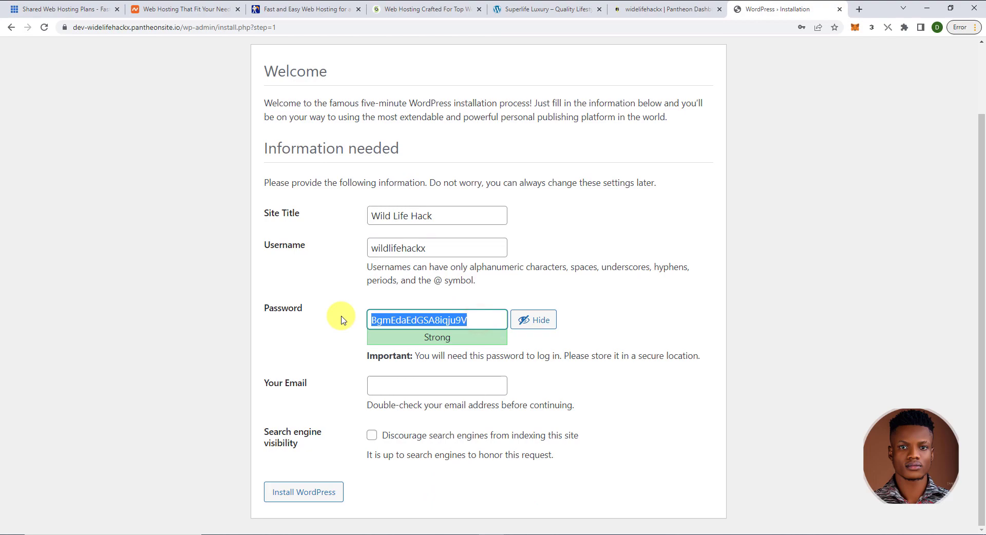
{"action": "key", "text": "BackSpace"}
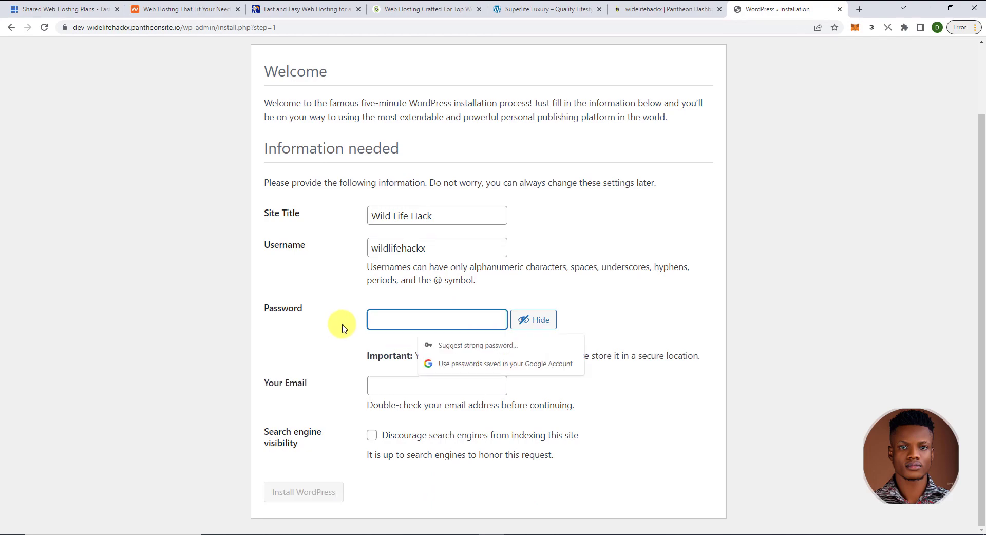
{"action": "left_click", "coordinate": [534, 320]}
{"action": "left_click", "coordinate": [429, 327]}
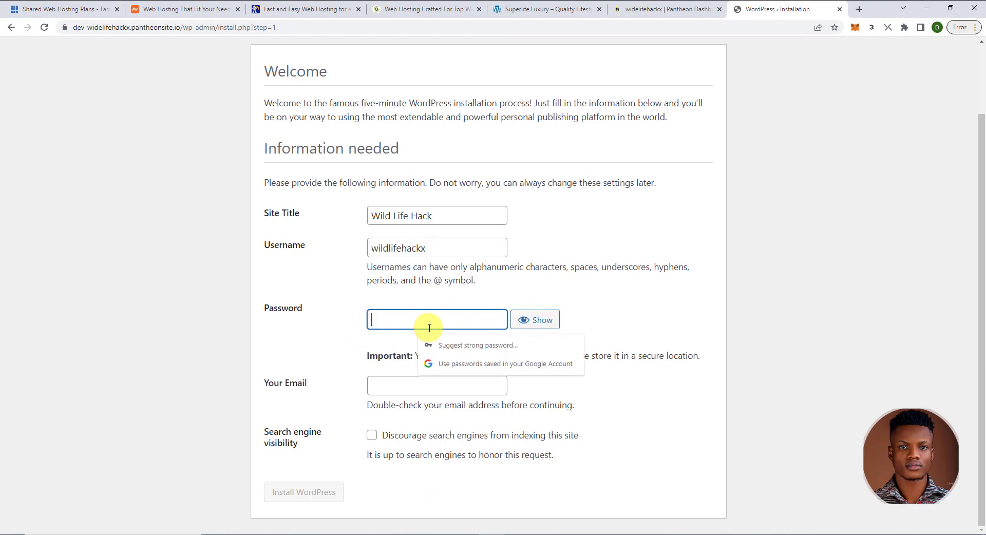
{"action": "key", "text": "ctrl+v"}
{"action": "left_click", "coordinate": [582, 301]}
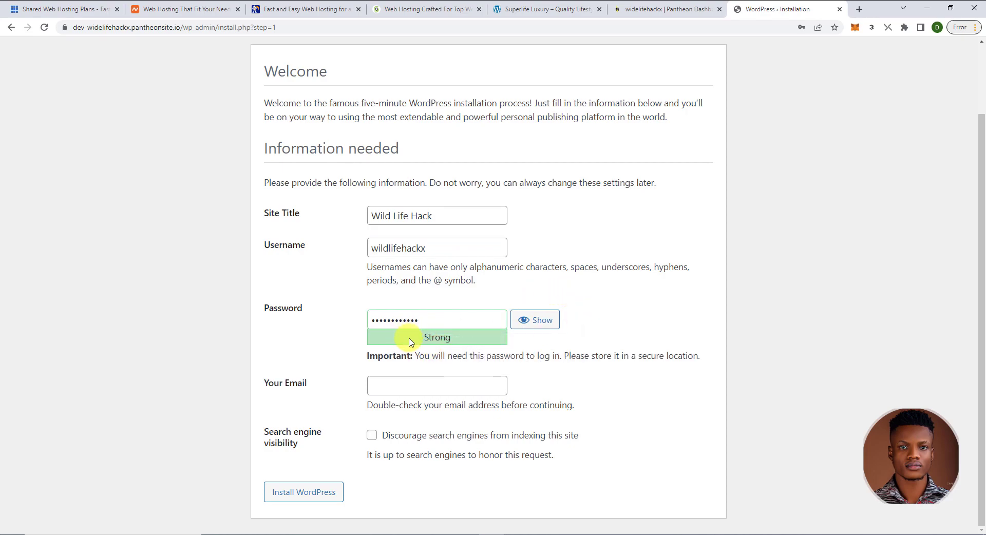
{"action": "left_click", "coordinate": [400, 386]}
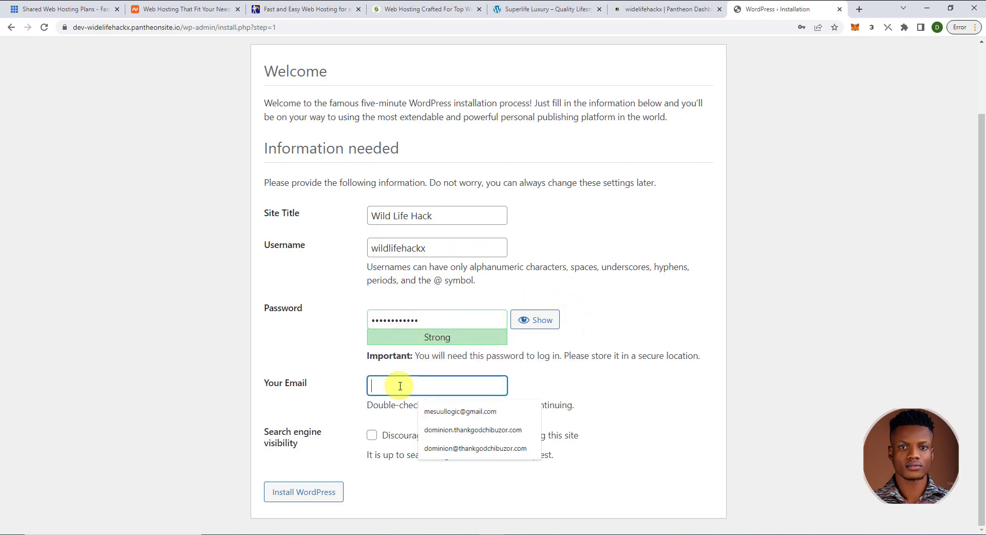
{"action": "key", "text": "ctrl+v"}
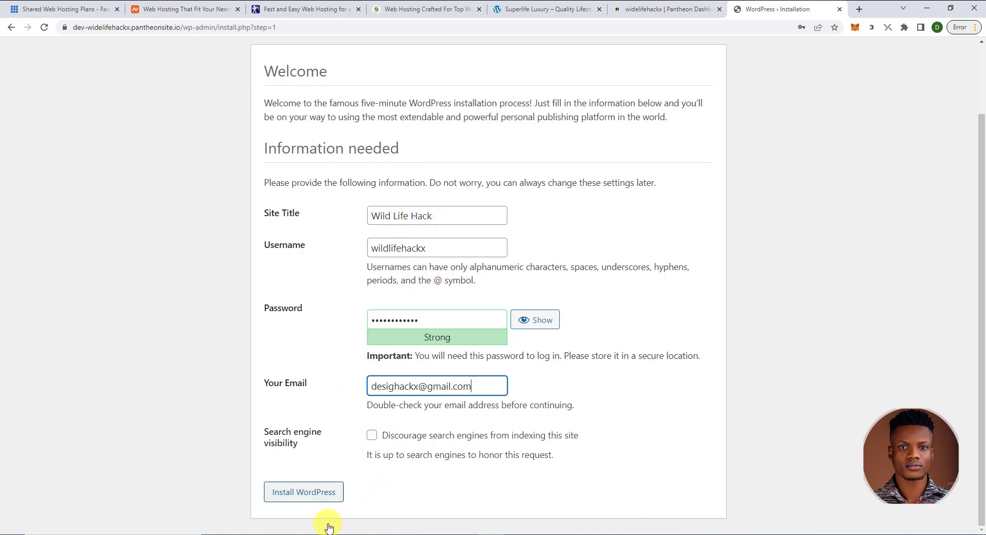
{"action": "left_click", "coordinate": [324, 491]}
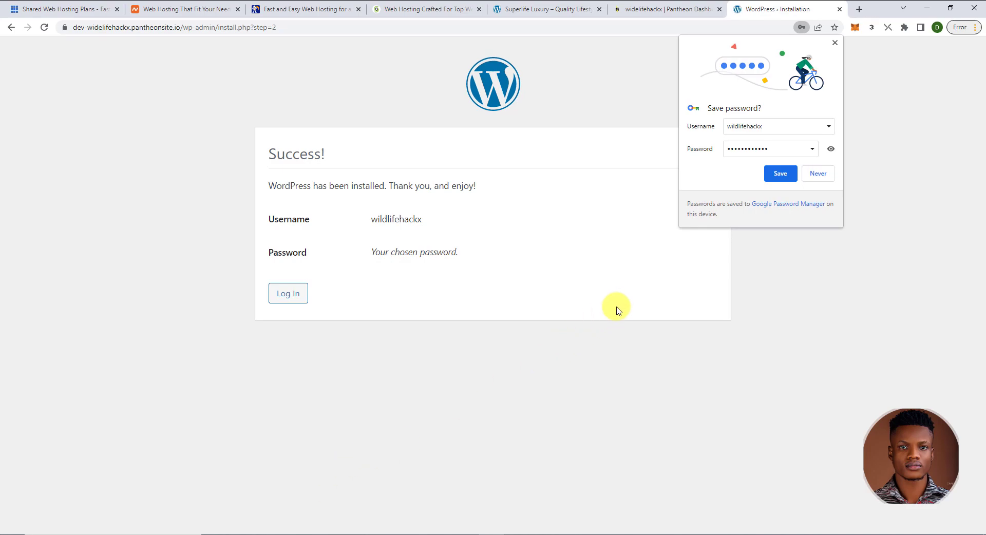
- Log in to Wild Life Hack with the new admin username and password
{"action": "left_click", "coordinate": [835, 43]}
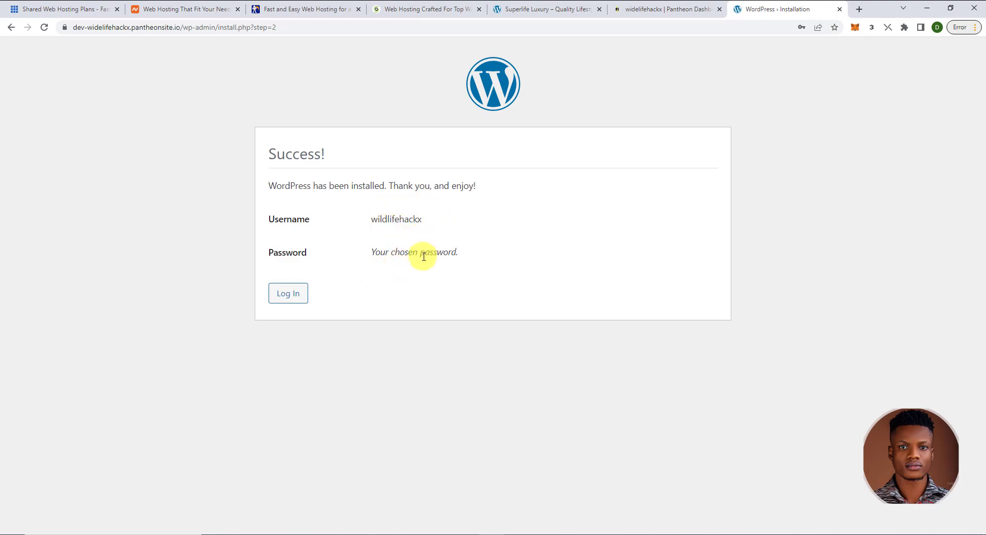
{"action": "left_click", "coordinate": [288, 294]}
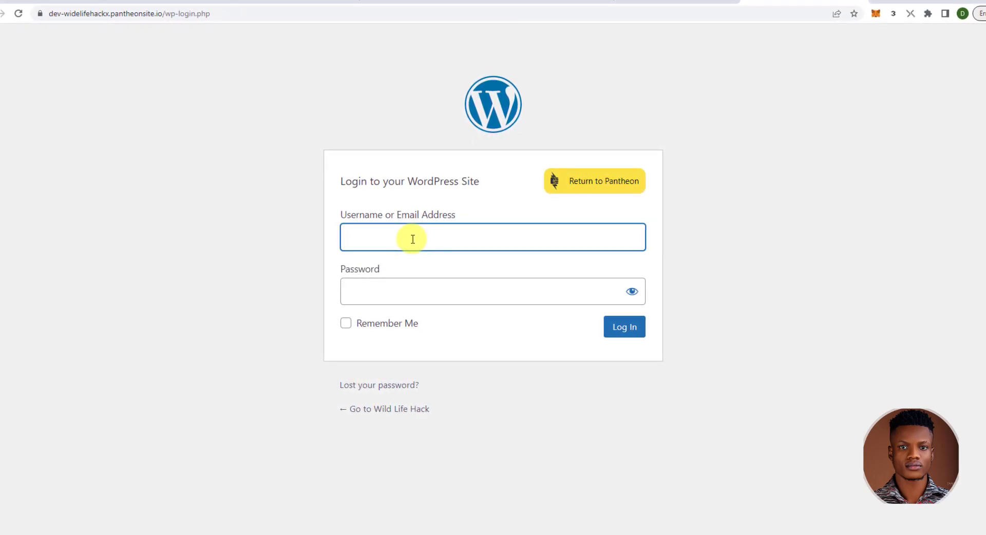
{"action": "type", "text": "wildllifeha"}
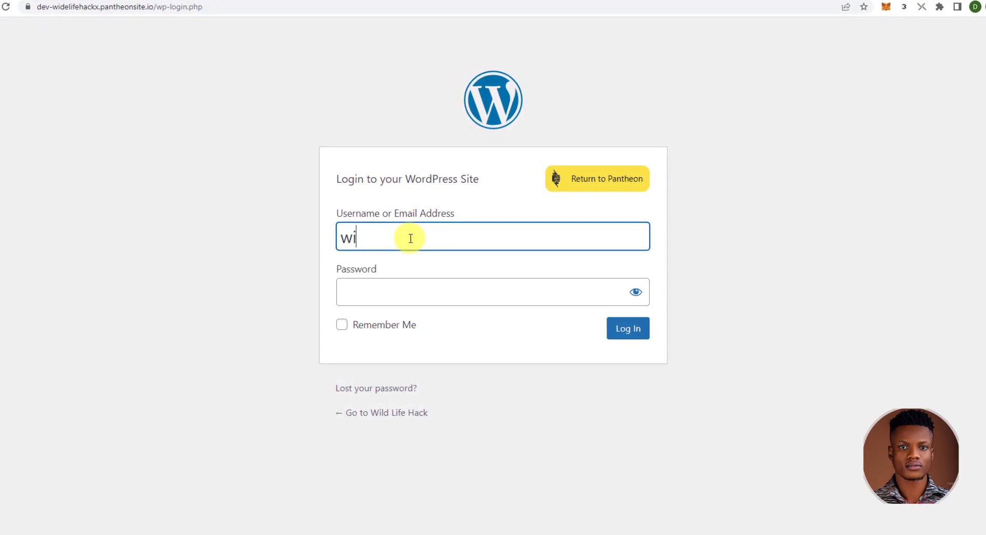
{"action": "type", "text": "ckx"}
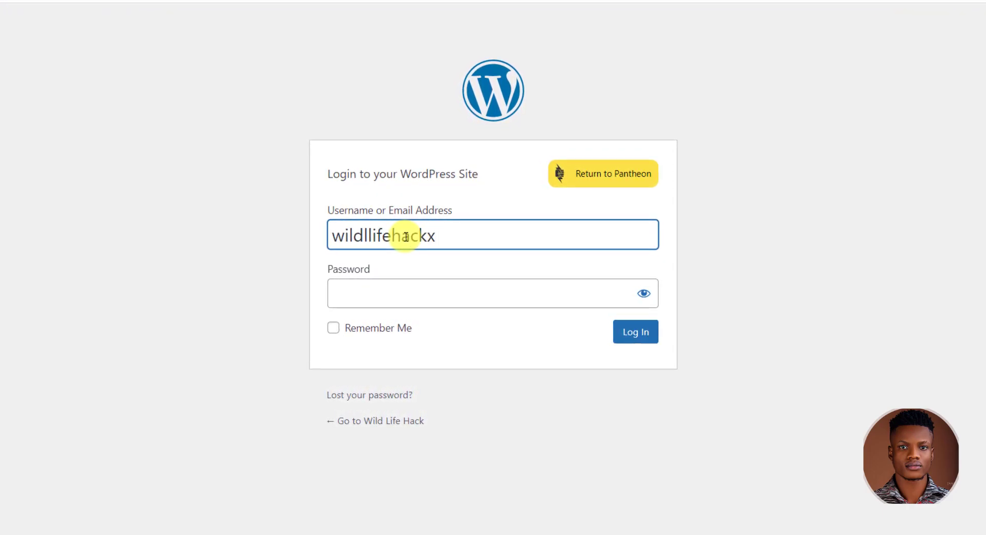
{"action": "left_click", "coordinate": [384, 295]}
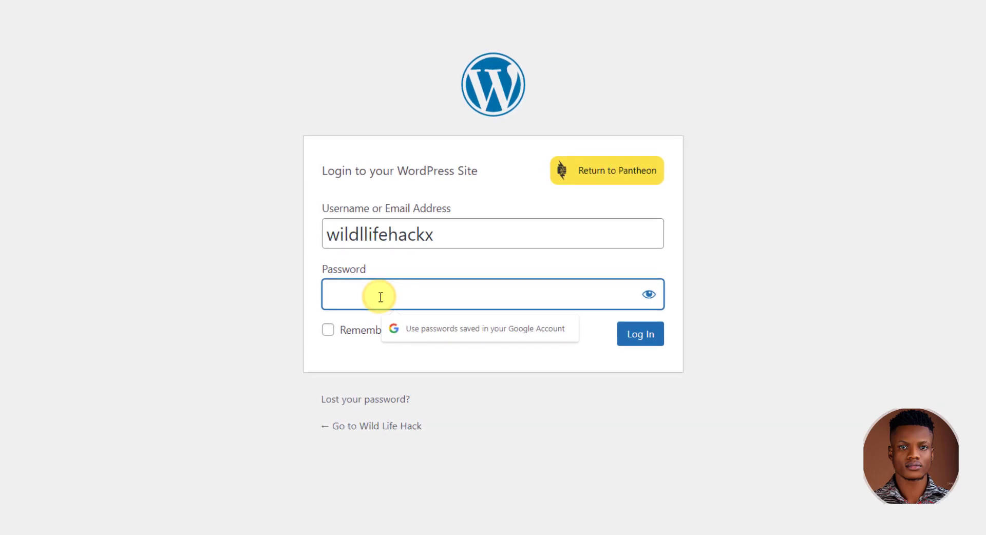
{"action": "type", "text": "******"}
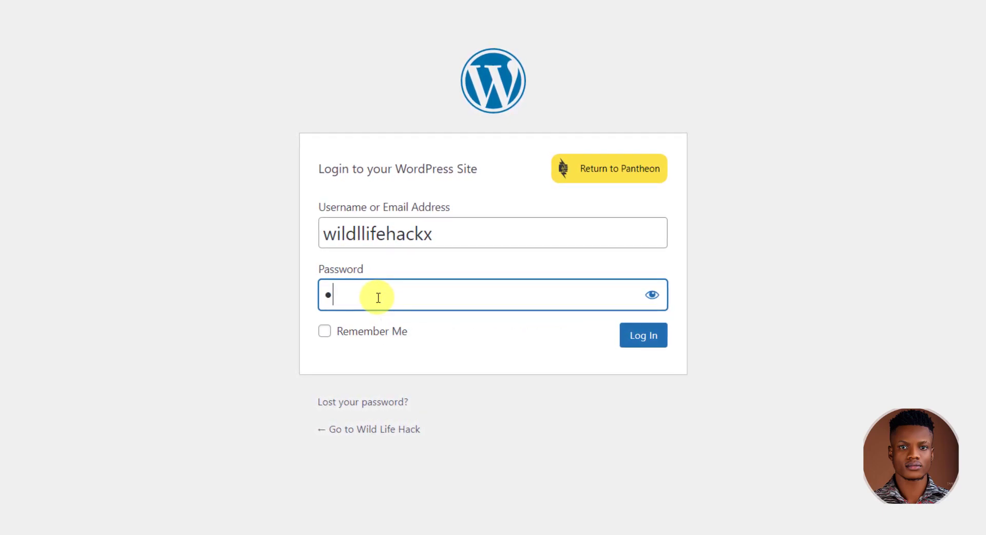
{"action": "type", "text": "****"}
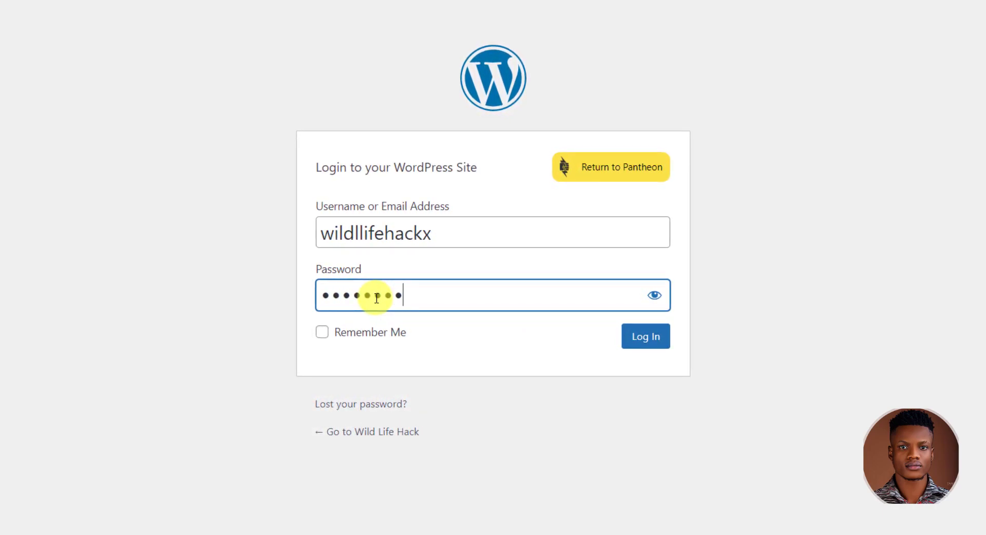
{"action": "type", "text": "*"}
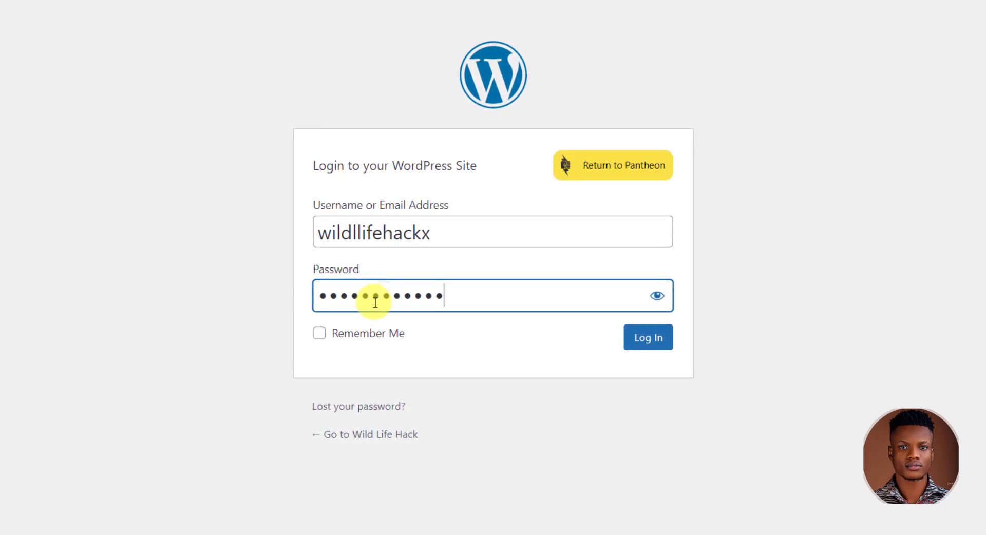
{"action": "type", "text": "*"}
{"action": "left_click", "coordinate": [636, 341]}
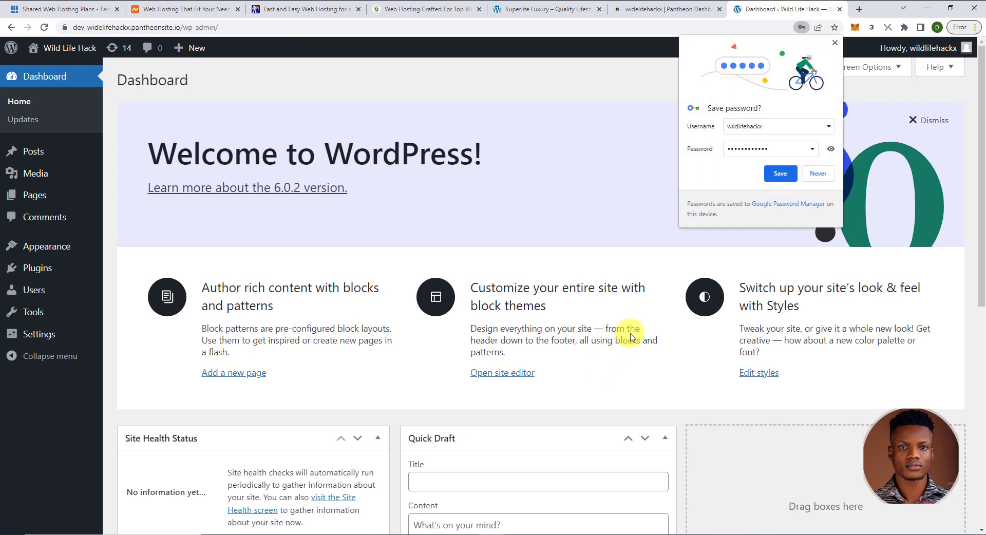
- Dismiss Chrome's save-password bubble and scroll through the default dashboard widgets
{"action": "left_click", "coordinate": [835, 43]}
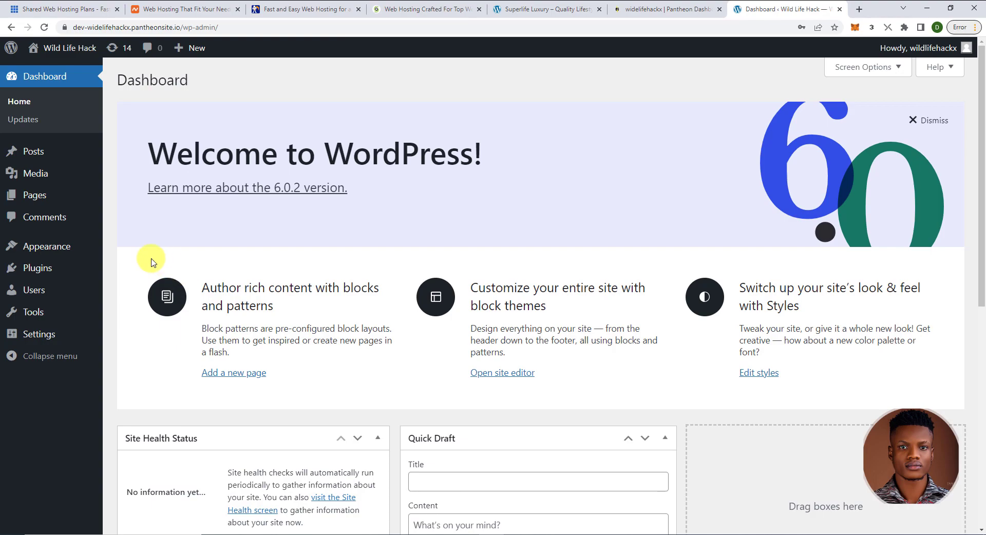
{"action": "scroll", "coordinate": [151, 263], "scroll_direction": "down", "scroll_amount": 3}
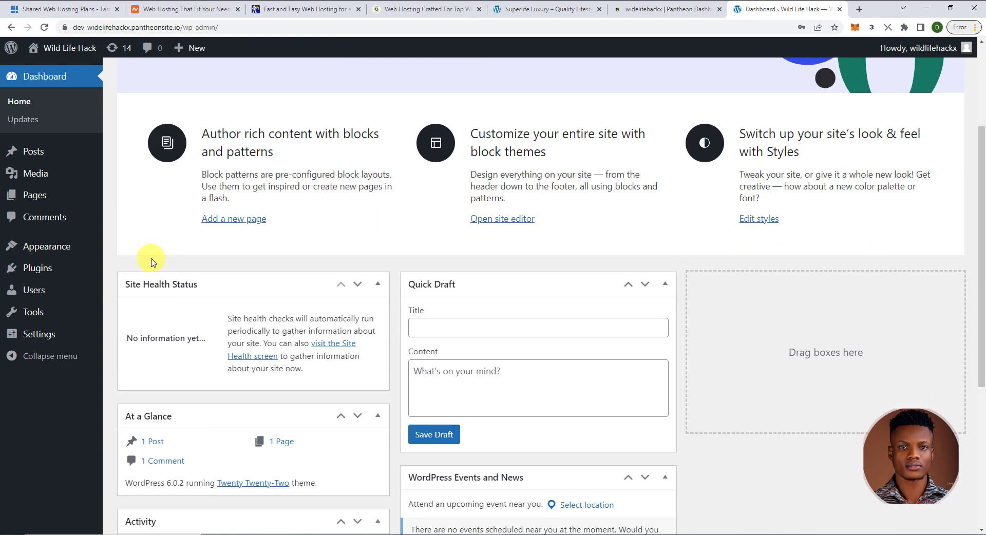
{"action": "scroll", "coordinate": [151, 258], "scroll_direction": "down", "scroll_amount": 3}
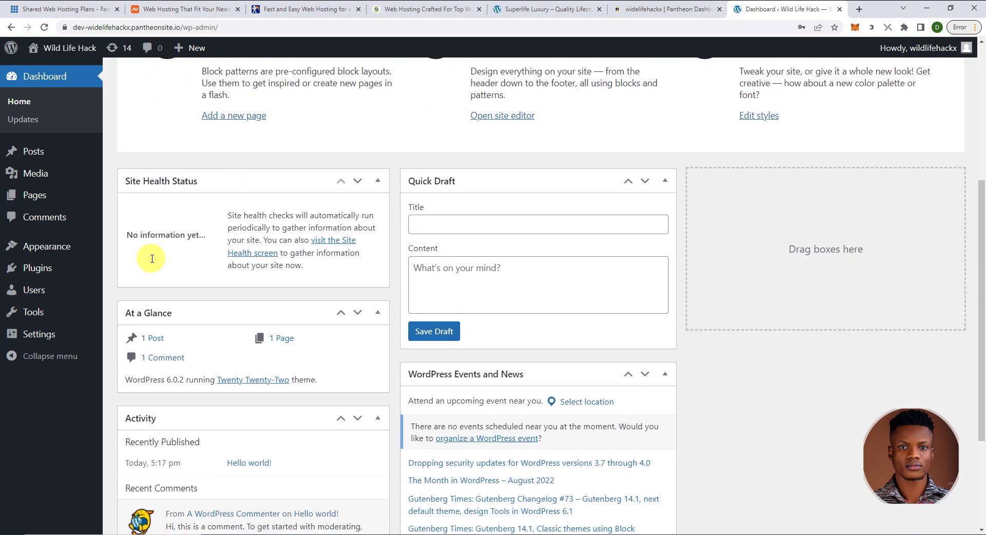
{"action": "scroll", "coordinate": [170, 266], "scroll_direction": "down", "scroll_amount": 2}
{"action": "scroll", "coordinate": [433, 347], "scroll_direction": "up", "scroll_amount": 7}
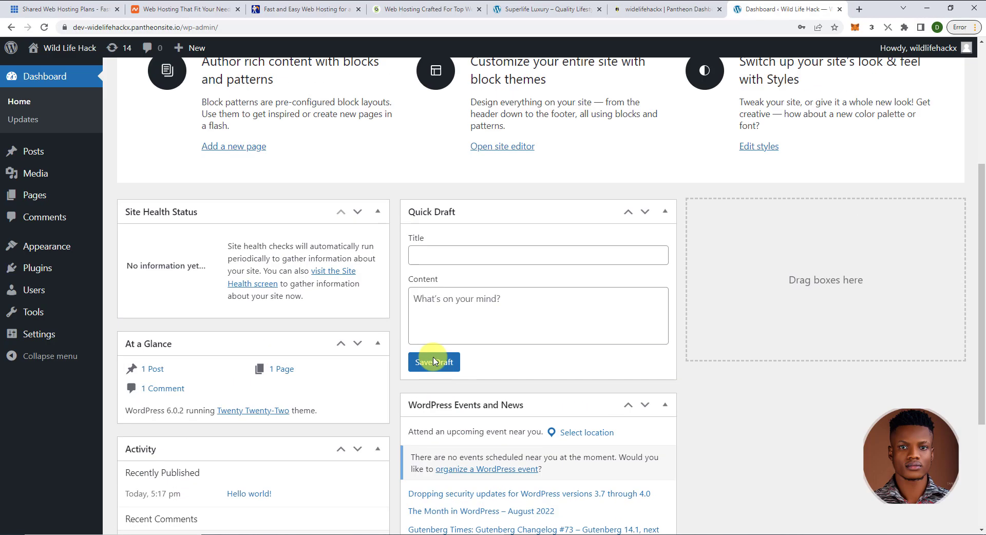
{"action": "scroll", "coordinate": [434, 361], "scroll_direction": "up", "scroll_amount": 2}
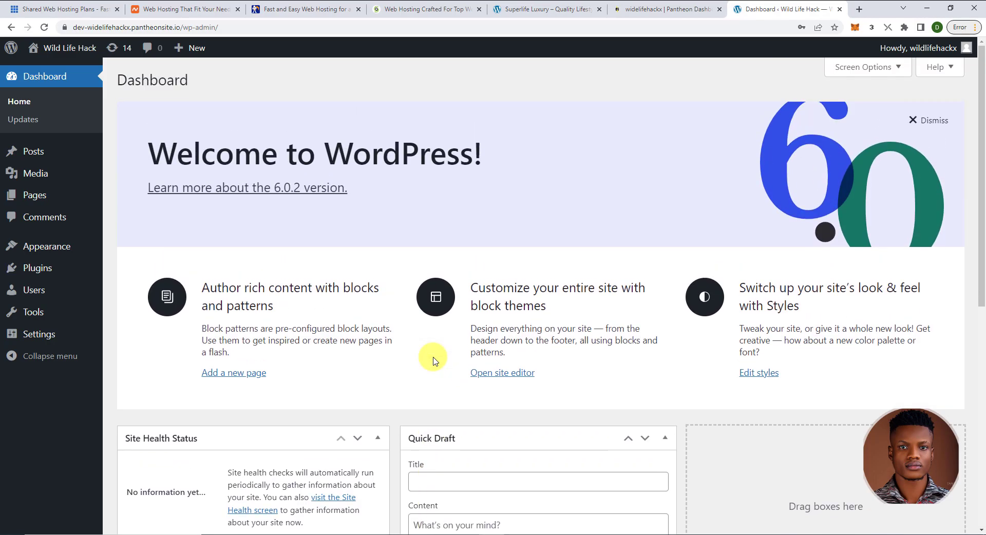
{"action": "scroll", "coordinate": [519, 359], "scroll_direction": "down", "scroll_amount": 1}
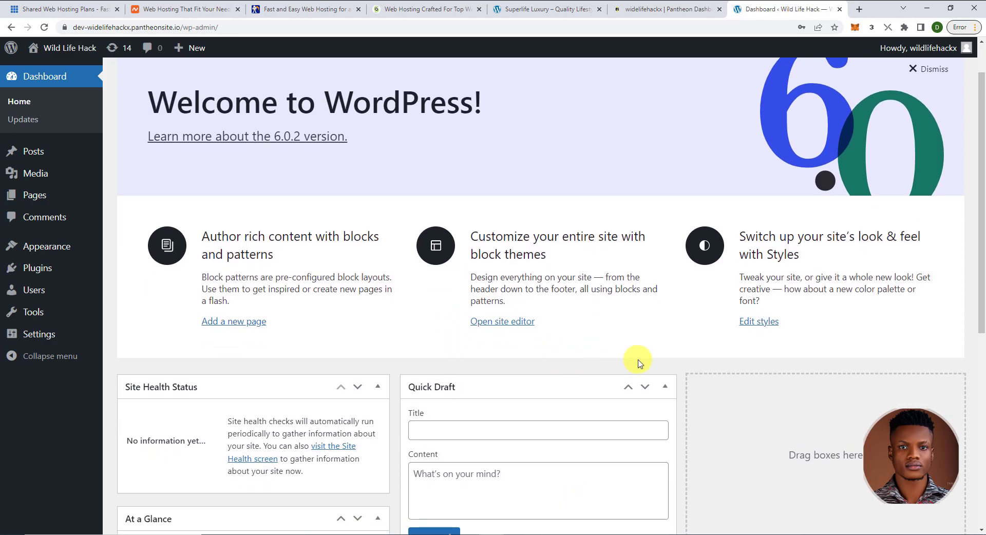
{"action": "scroll", "coordinate": [638, 359], "scroll_direction": "down", "scroll_amount": 5}
{"action": "scroll", "coordinate": [616, 367], "scroll_direction": "up", "scroll_amount": 6}
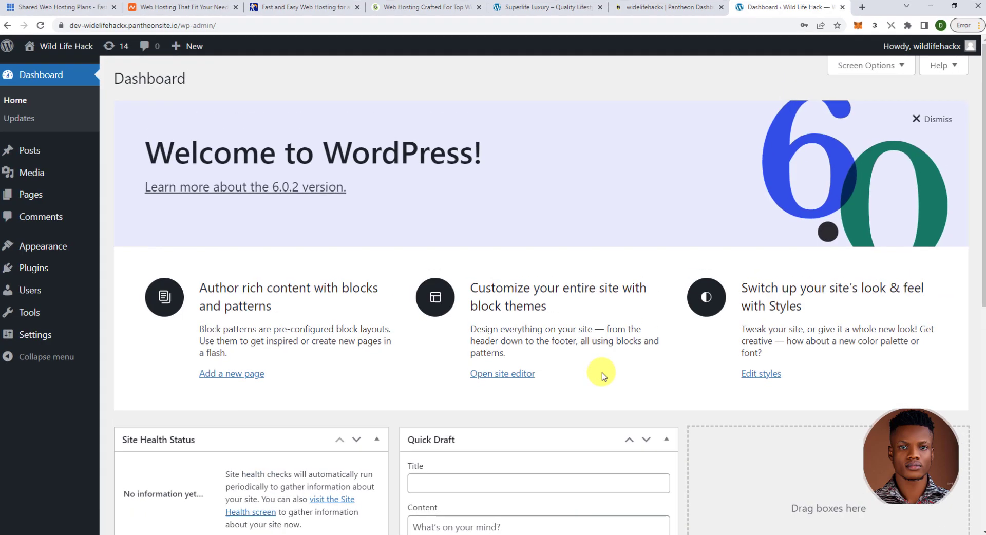
{"action": "scroll", "coordinate": [565, 382], "scroll_direction": "down", "scroll_amount": 4}
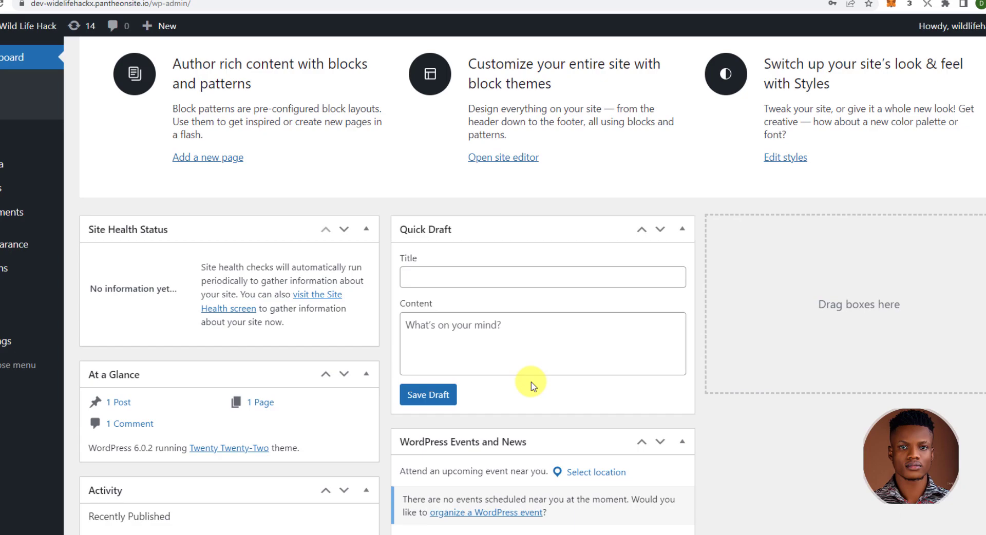
{"action": "scroll", "coordinate": [531, 386], "scroll_direction": "up", "scroll_amount": 5}
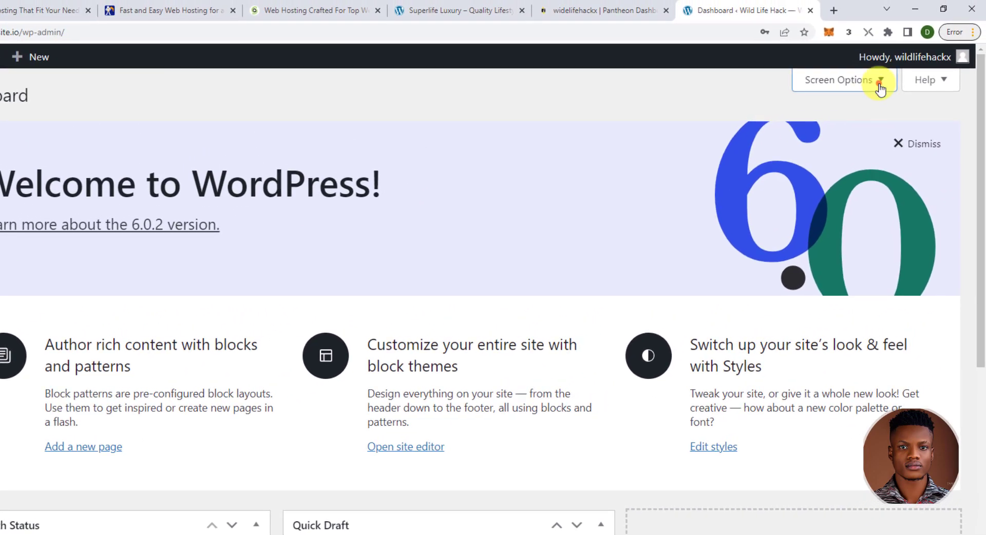
- In Screen Options, uncheck Site Health Status, At a Glance, Activity, Quick Draft, Events and News, Welcome
{"action": "left_click", "coordinate": [879, 85]}
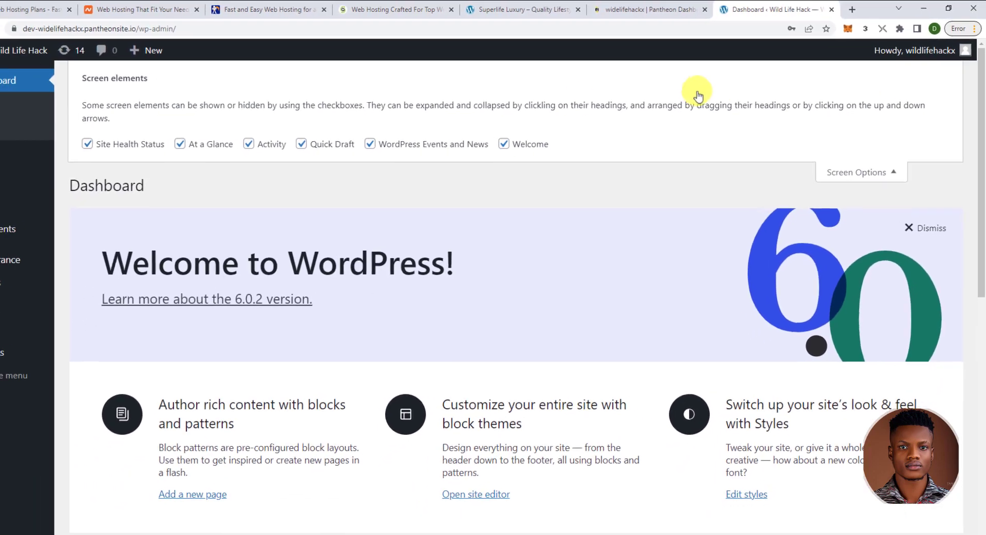
{"action": "left_click", "coordinate": [88, 144]}
{"action": "left_click", "coordinate": [180, 145]}
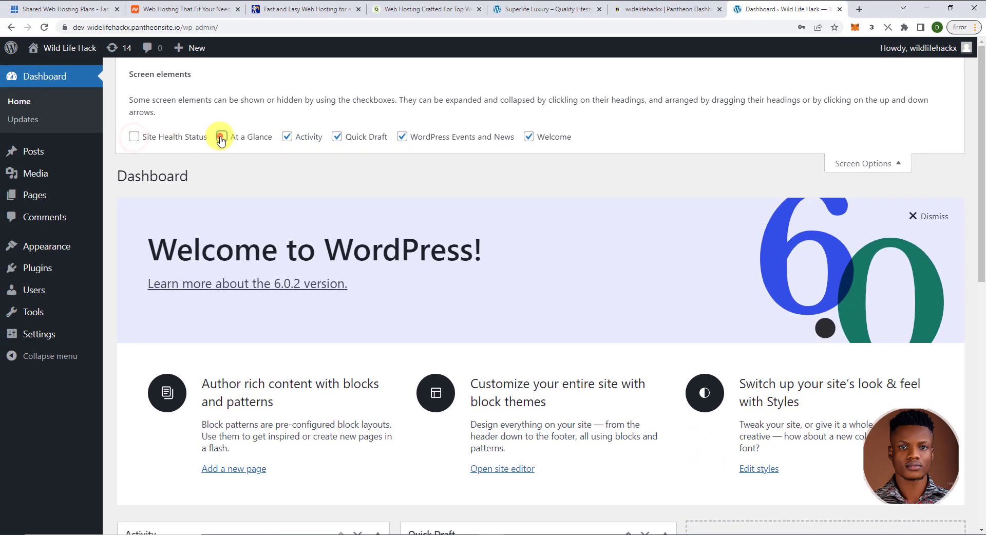
{"action": "left_click", "coordinate": [286, 136]}
{"action": "left_click", "coordinate": [338, 137]}
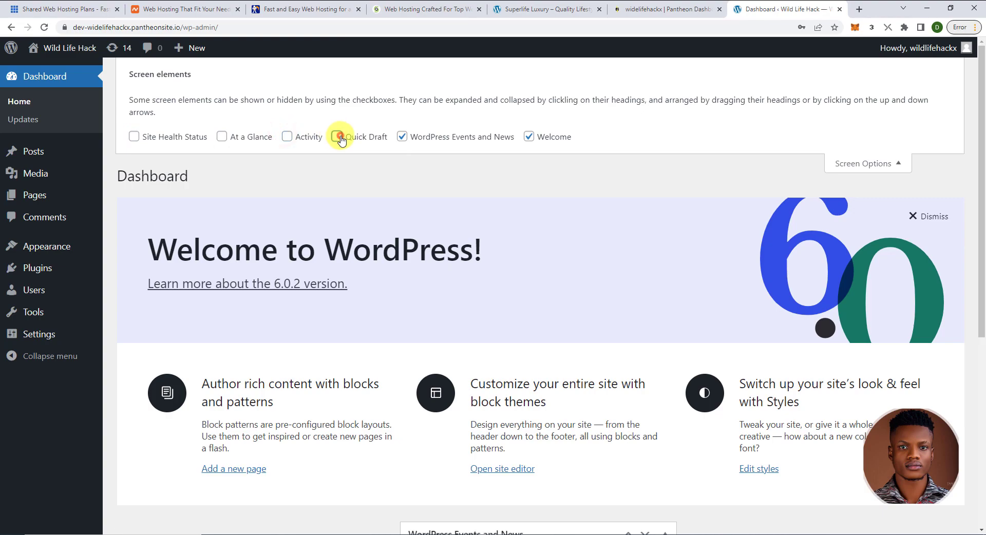
{"action": "left_click", "coordinate": [402, 136]}
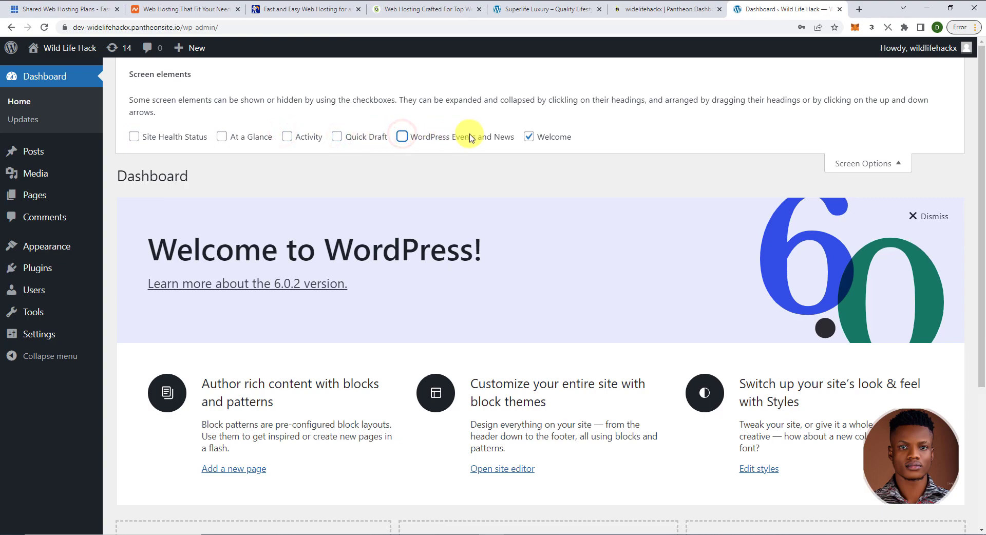
{"action": "left_click", "coordinate": [529, 137]}
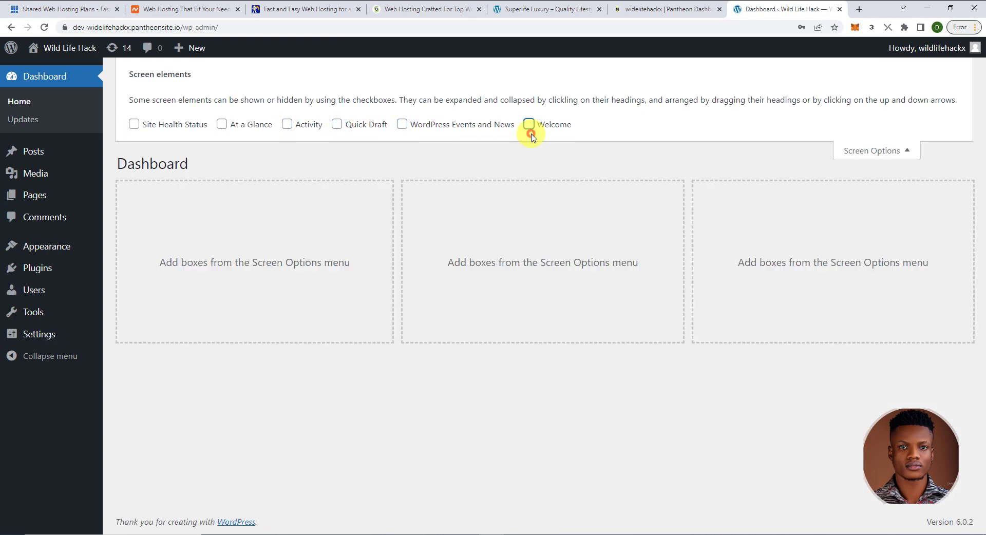
{"action": "left_click", "coordinate": [902, 150]}
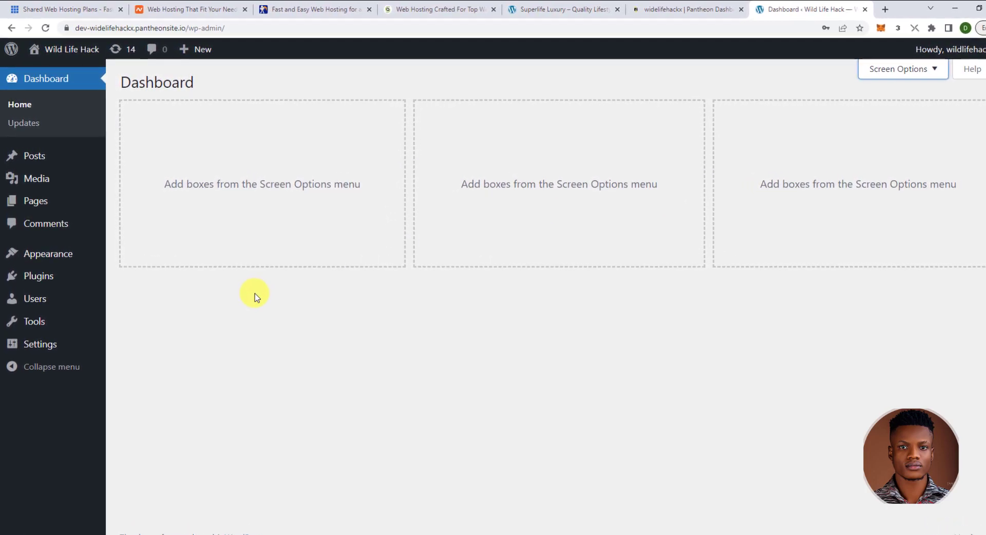
- Open Visit Site in a new tab to view the Wild Life Hack Hello world front page
{"action": "mouse_move", "coordinate": [75, 52]}
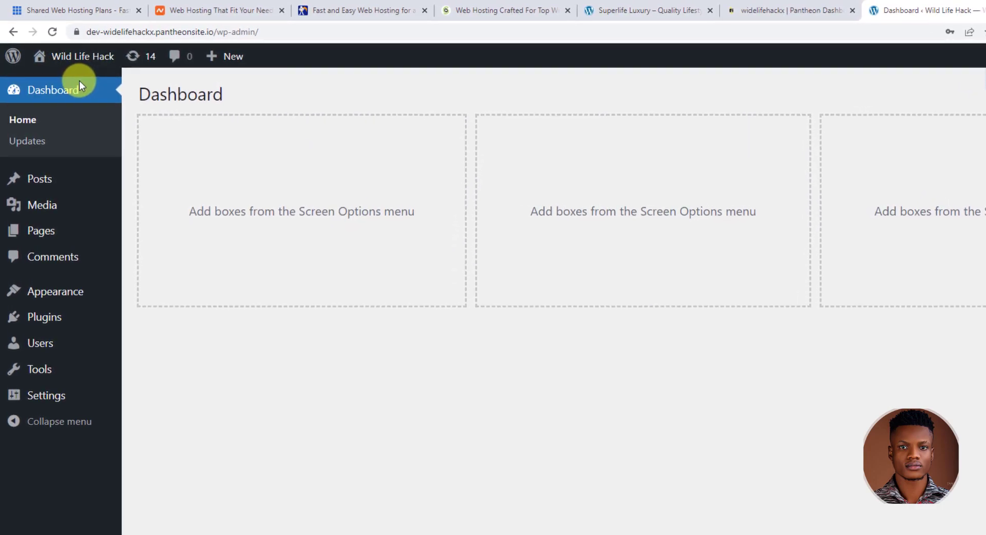
{"action": "right_click", "coordinate": [67, 90]}
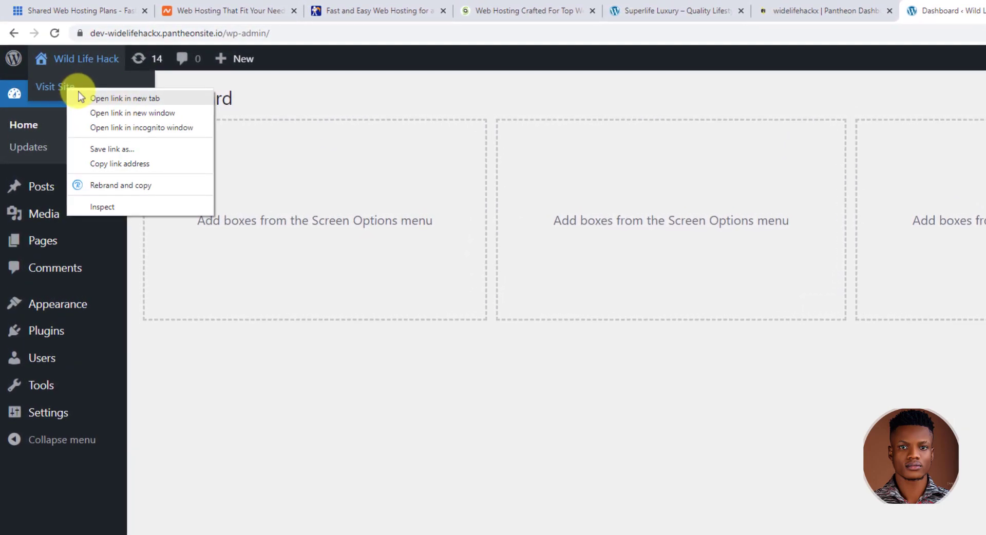
{"action": "left_click", "coordinate": [93, 96]}
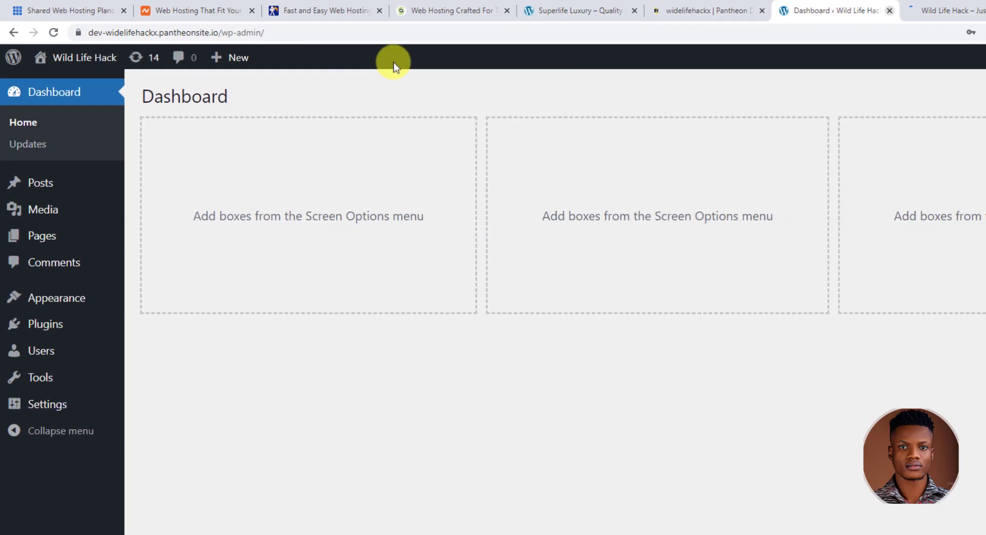
{"action": "left_click", "coordinate": [960, 10]}
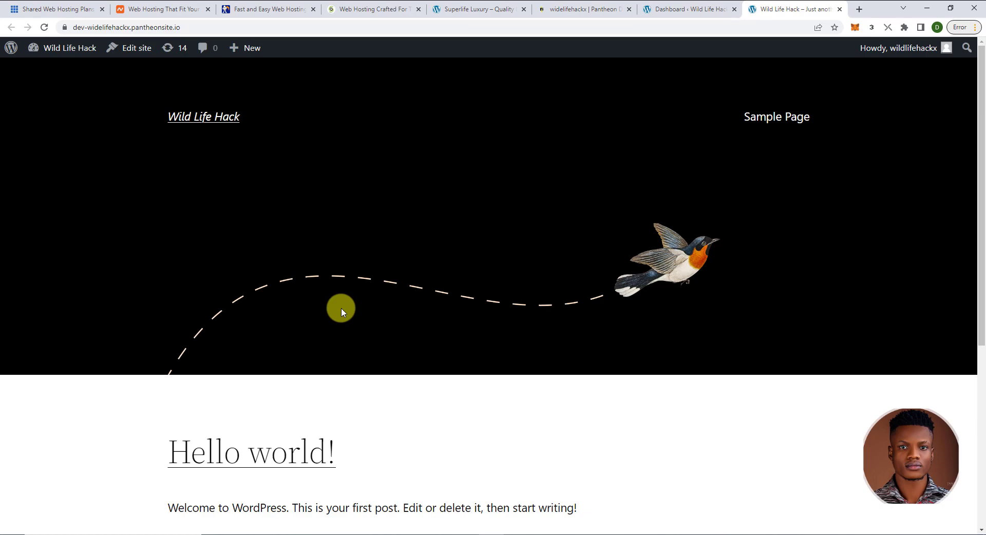
{"action": "left_click", "coordinate": [666, 7]}
- Browse the Sierra Nature demo site and move the Superlife Luxury tab after Wild Life Hack
{"action": "left_click", "coordinate": [594, 9]}
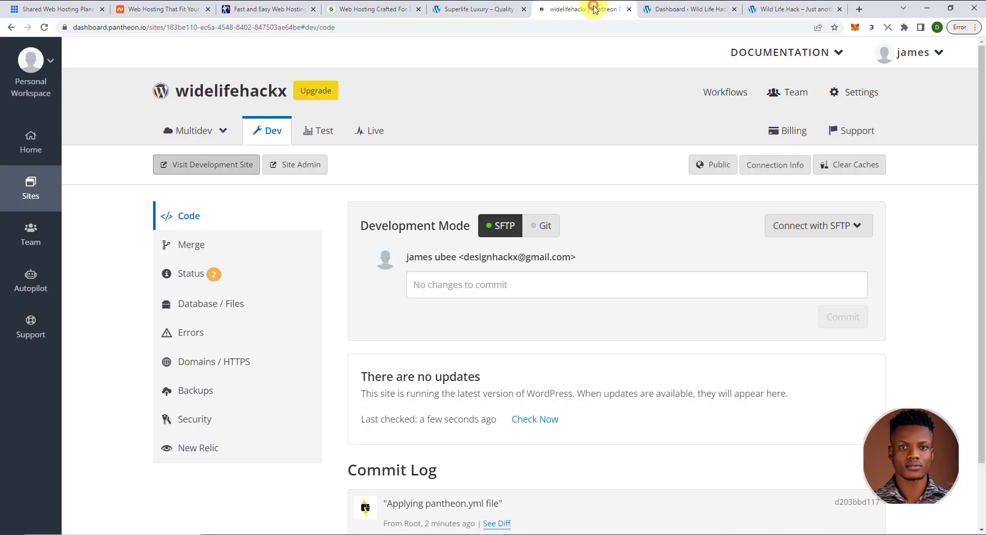
{"action": "left_click", "coordinate": [474, 9]}
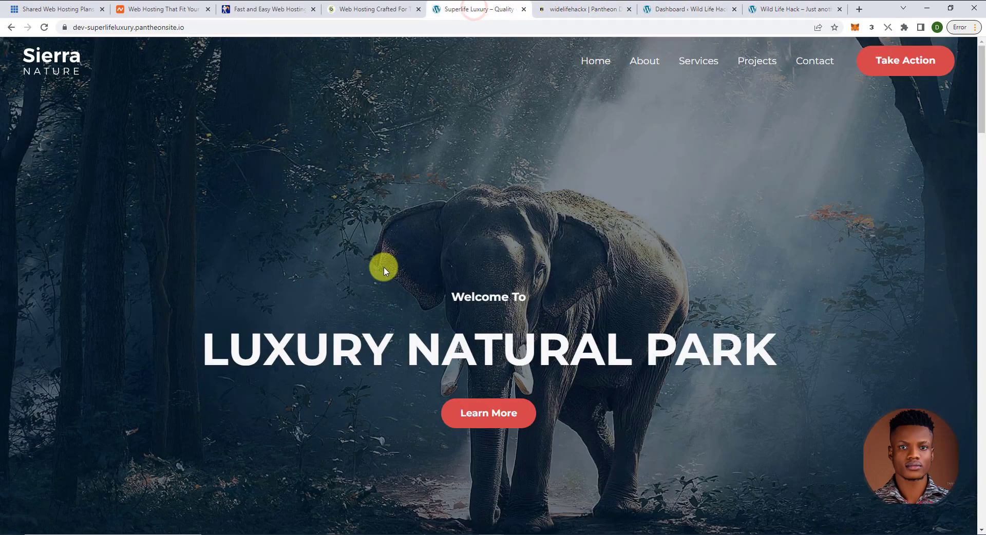
{"action": "scroll", "coordinate": [420, 264], "scroll_direction": "down", "scroll_amount": 5}
{"action": "scroll", "coordinate": [420, 264], "scroll_direction": "up", "scroll_amount": 5}
{"action": "scroll", "coordinate": [420, 265], "scroll_direction": "down", "scroll_amount": 19}
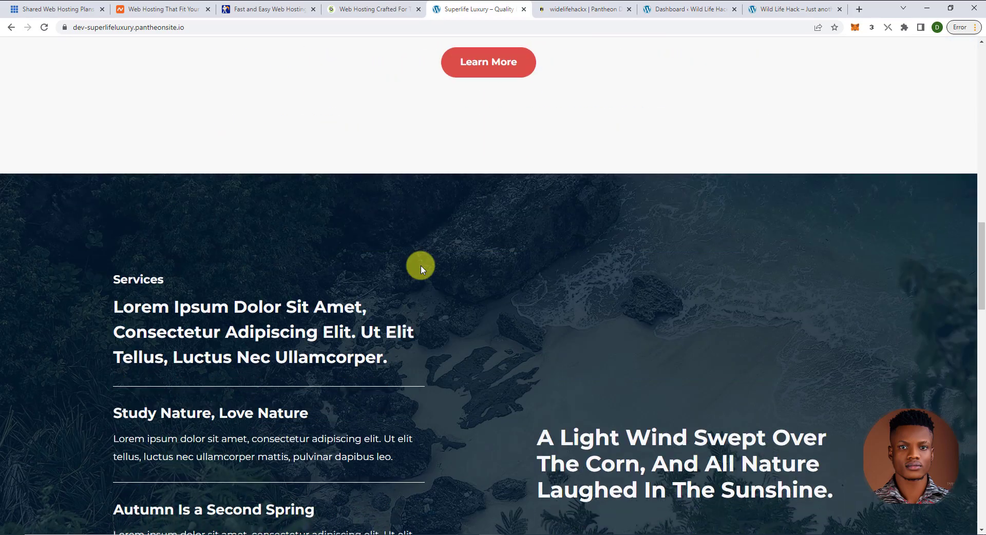
{"action": "scroll", "coordinate": [421, 265], "scroll_direction": "down", "scroll_amount": 10}
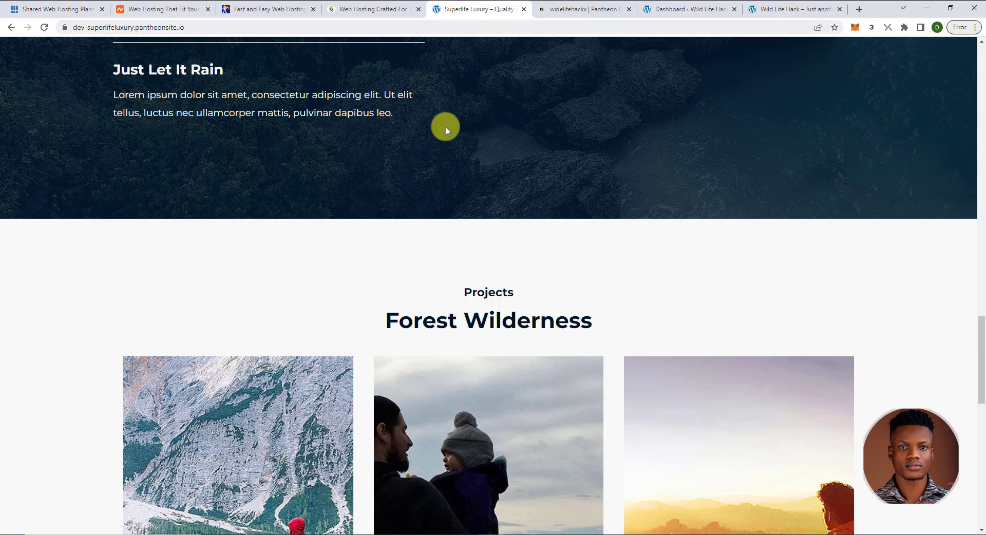
{"action": "left_click_drag", "start_coordinate": [467, 11], "coordinate": [724, 8]}
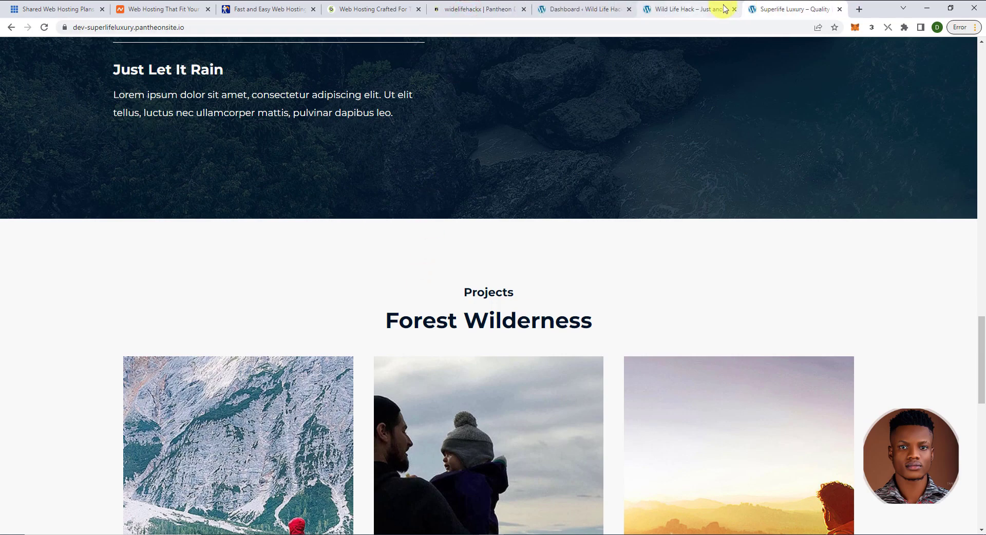
- Compare the Wild Life Hack front page with the demo, then go back to the admin dashboard
{"action": "left_click", "coordinate": [692, 15]}
{"action": "scroll", "coordinate": [547, 219], "scroll_direction": "down", "scroll_amount": 5}
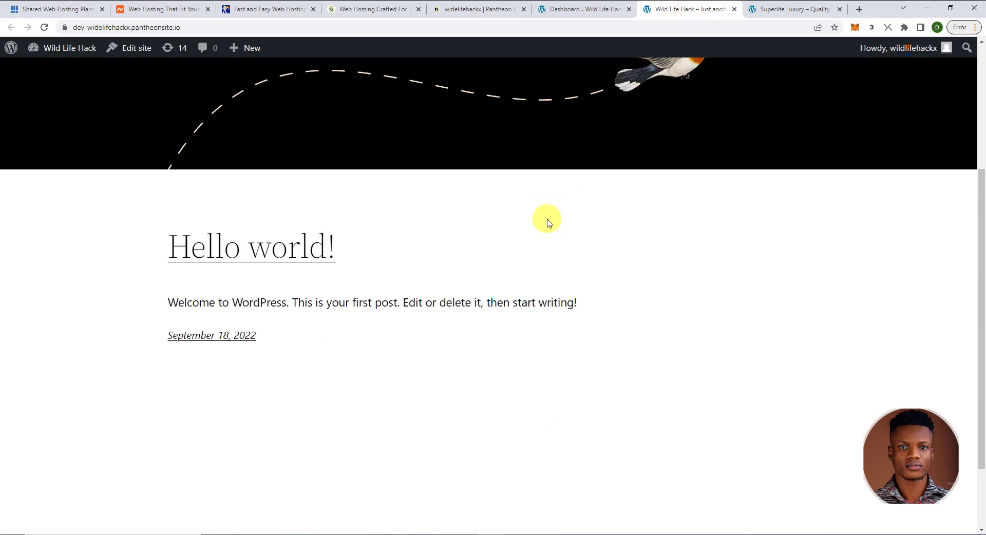
{"action": "scroll", "coordinate": [547, 221], "scroll_direction": "up", "scroll_amount": 5}
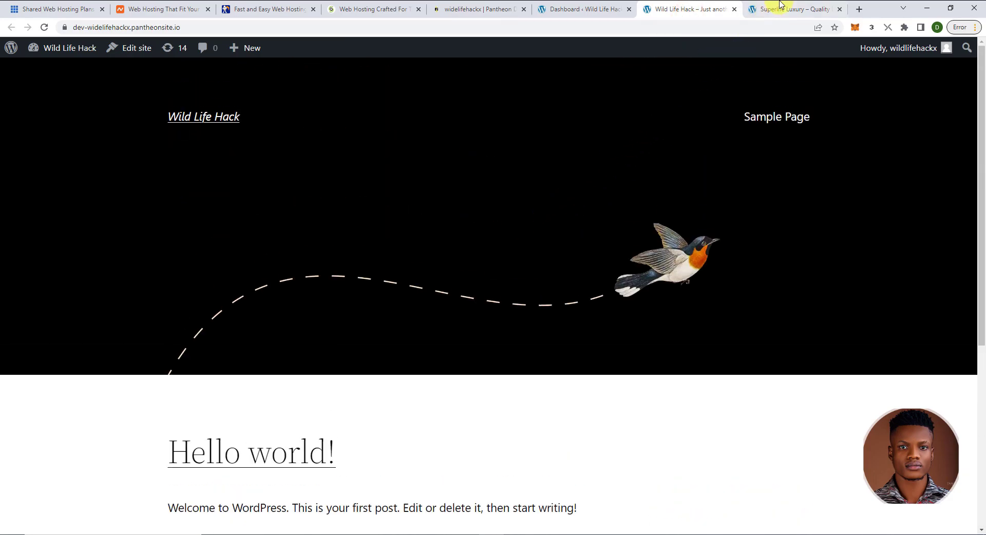
{"action": "left_click", "coordinate": [779, 9]}
{"action": "scroll", "coordinate": [473, 310], "scroll_direction": "up", "scroll_amount": 15}
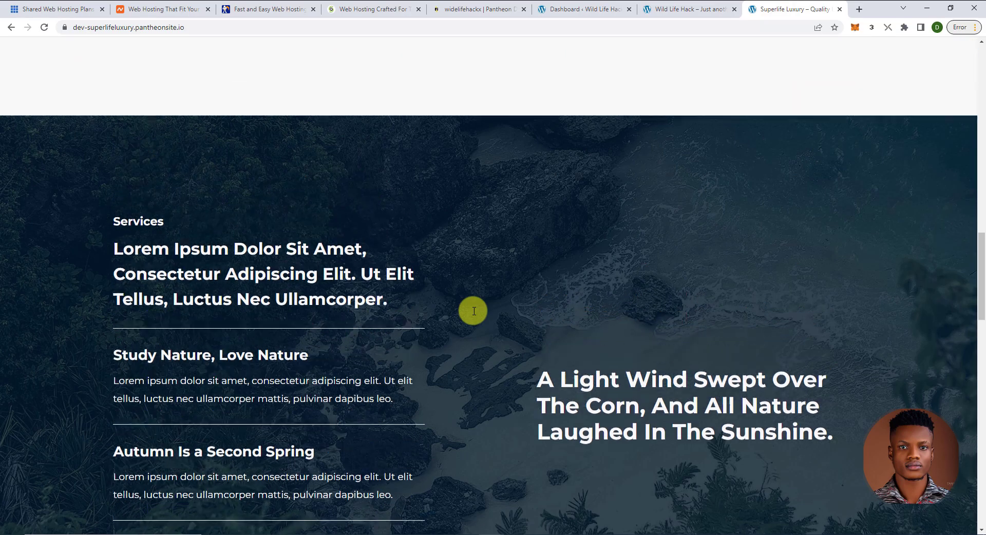
{"action": "scroll", "coordinate": [473, 310], "scroll_direction": "up", "scroll_amount": 10}
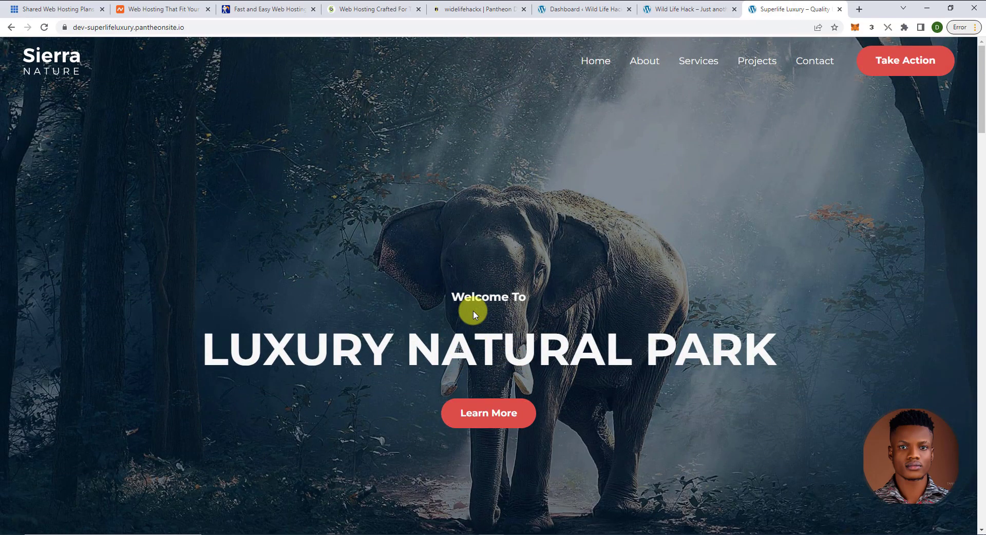
{"action": "left_click", "coordinate": [658, 5]}
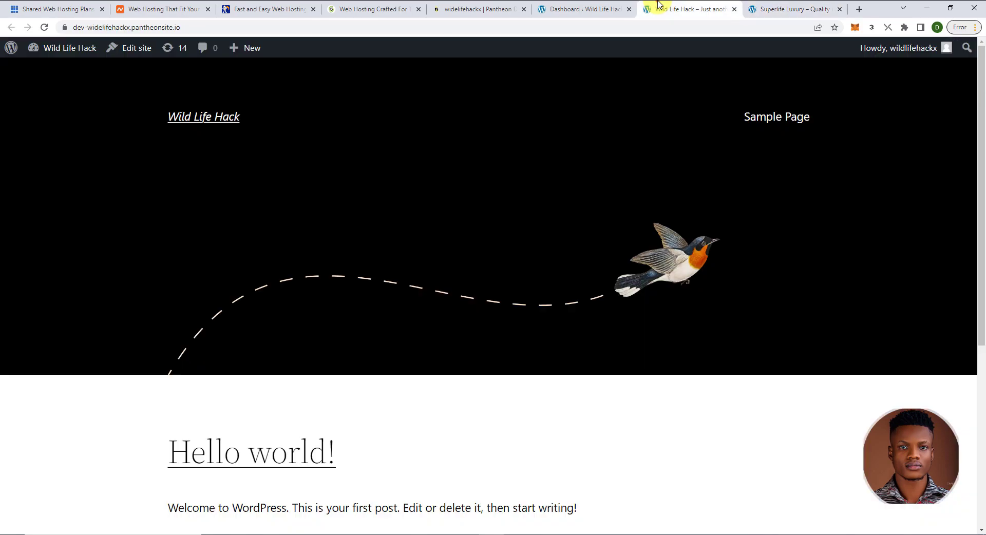
{"action": "left_click", "coordinate": [583, 7]}
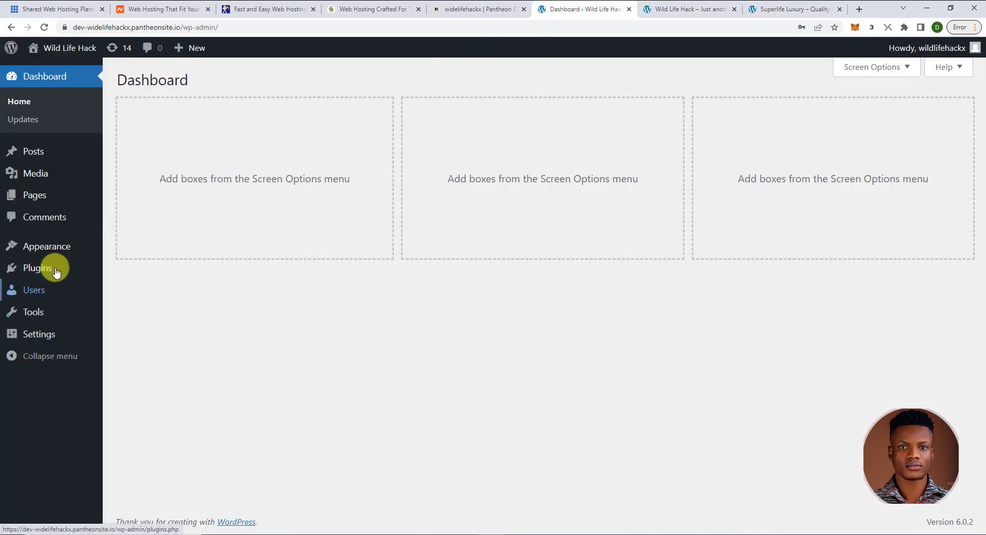
- Go to Appearance > Themes > Add New and scroll the Popular themes down to Astra
{"action": "mouse_move", "coordinate": [56, 272]}
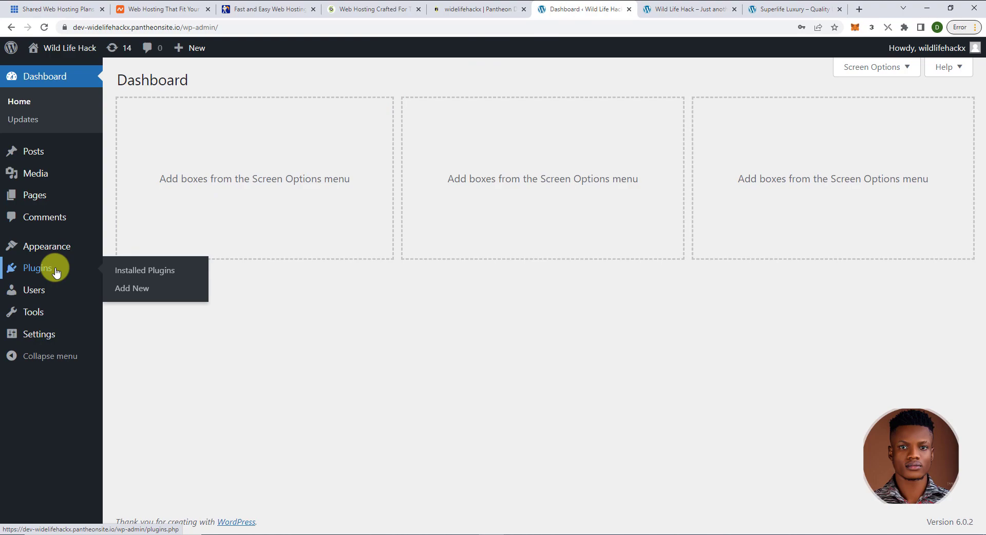
{"action": "left_click", "coordinate": [51, 247]}
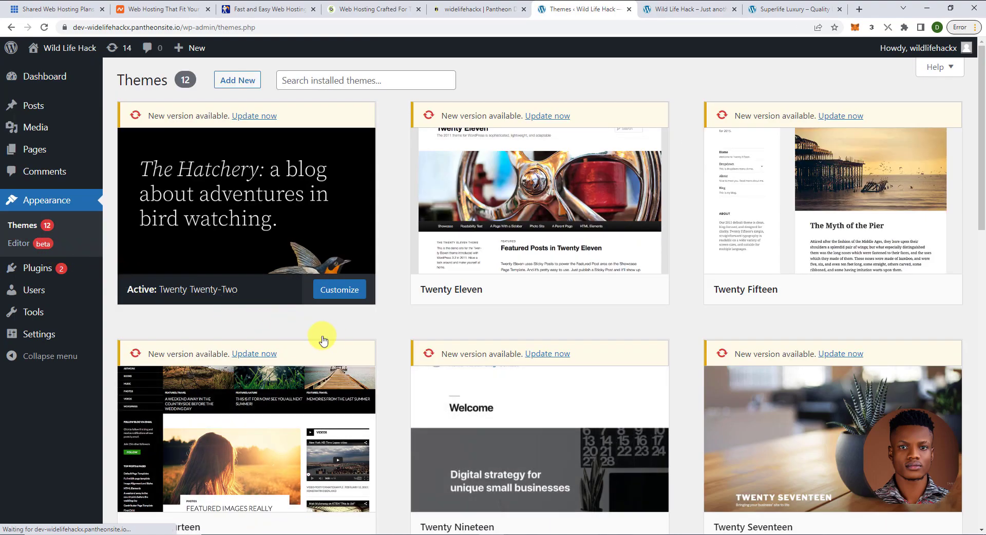
{"action": "mouse_move", "coordinate": [343, 347]}
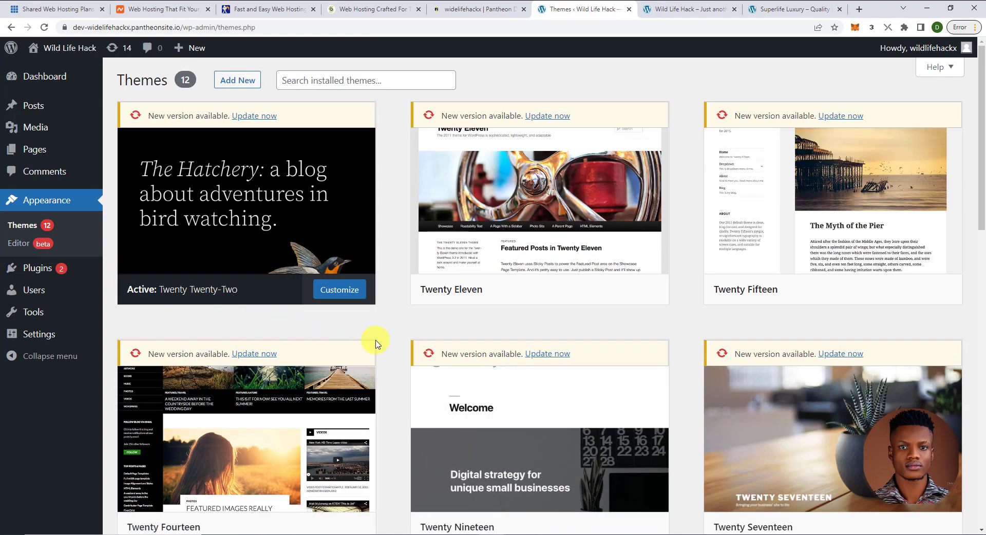
{"action": "left_click", "coordinate": [240, 83]}
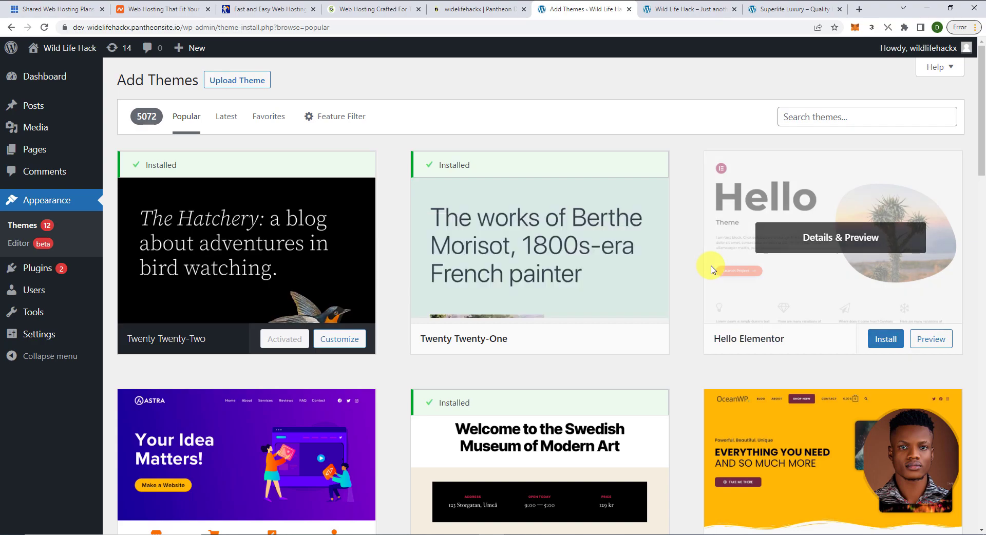
{"action": "scroll", "coordinate": [711, 269], "scroll_direction": "down", "scroll_amount": 4}
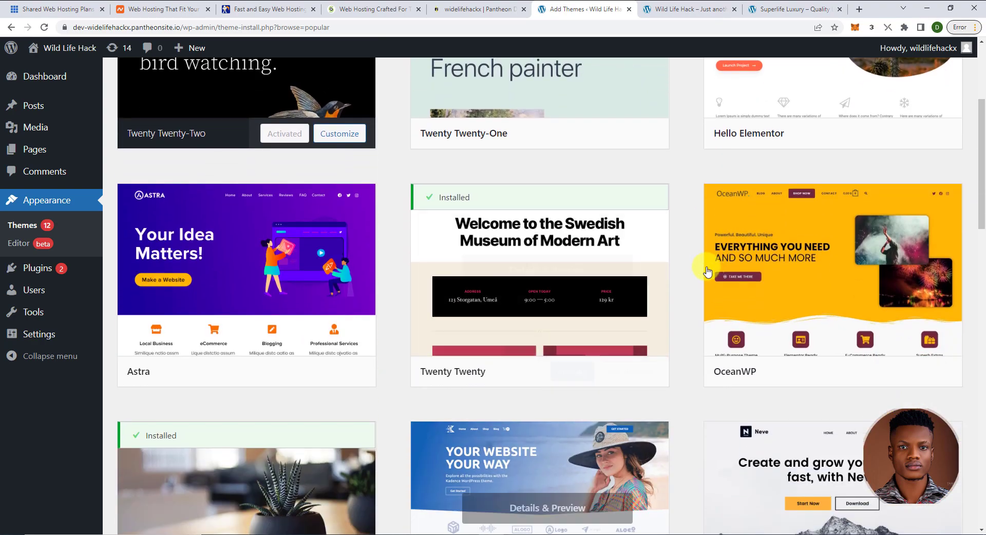
{"action": "mouse_move", "coordinate": [257, 375]}
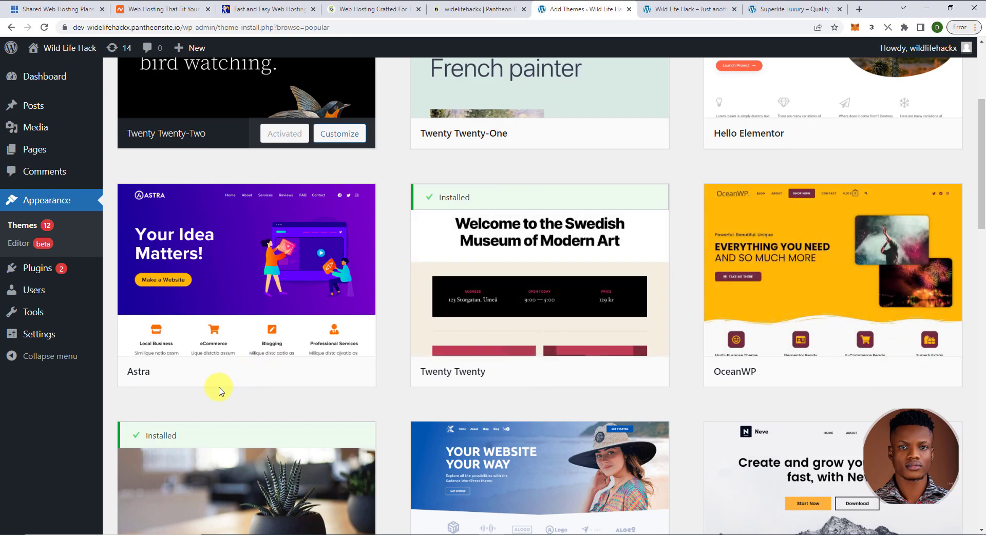
- Install Astra from the Popular list and activate it as the site theme
{"action": "mouse_move", "coordinate": [218, 392]}
{"action": "left_click", "coordinate": [298, 376]}
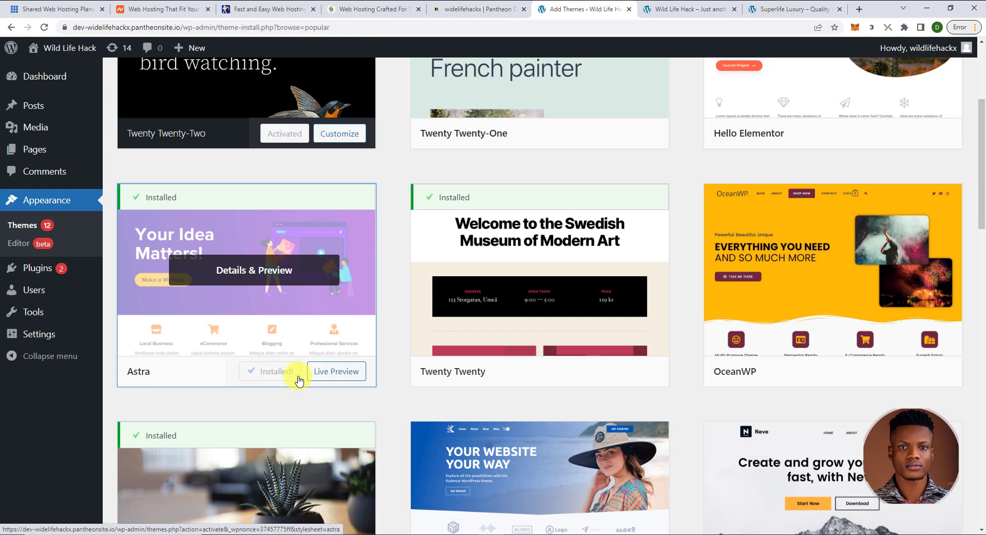
{"action": "left_click", "coordinate": [297, 377]}
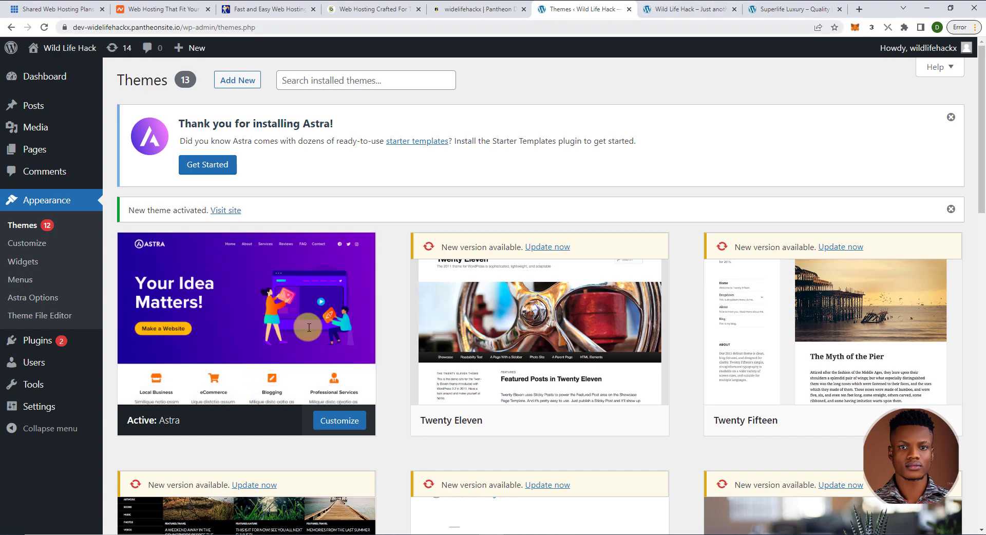
{"action": "left_click", "coordinate": [676, 12]}
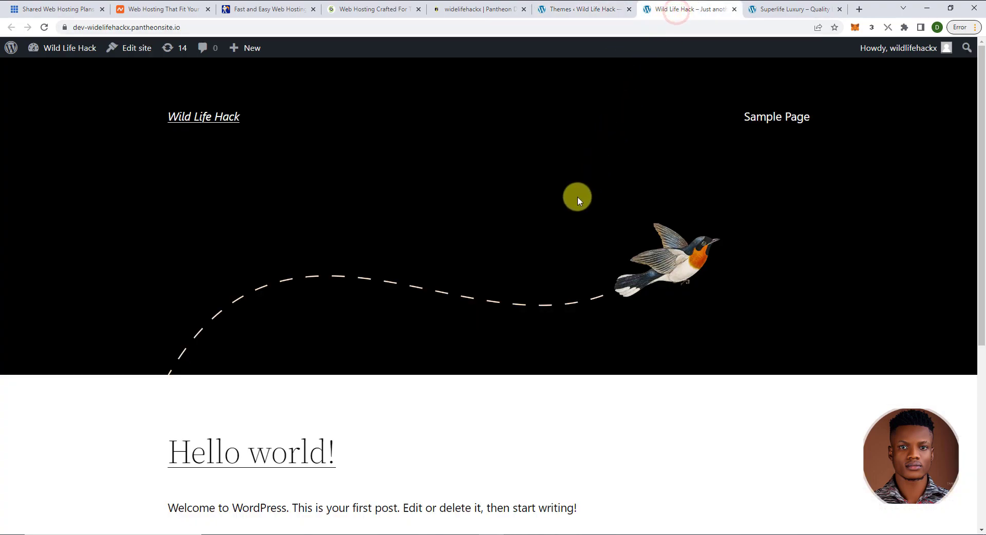
{"action": "scroll", "coordinate": [529, 286], "scroll_direction": "down", "scroll_amount": 2}
{"action": "scroll", "coordinate": [529, 285], "scroll_direction": "down", "scroll_amount": 3}
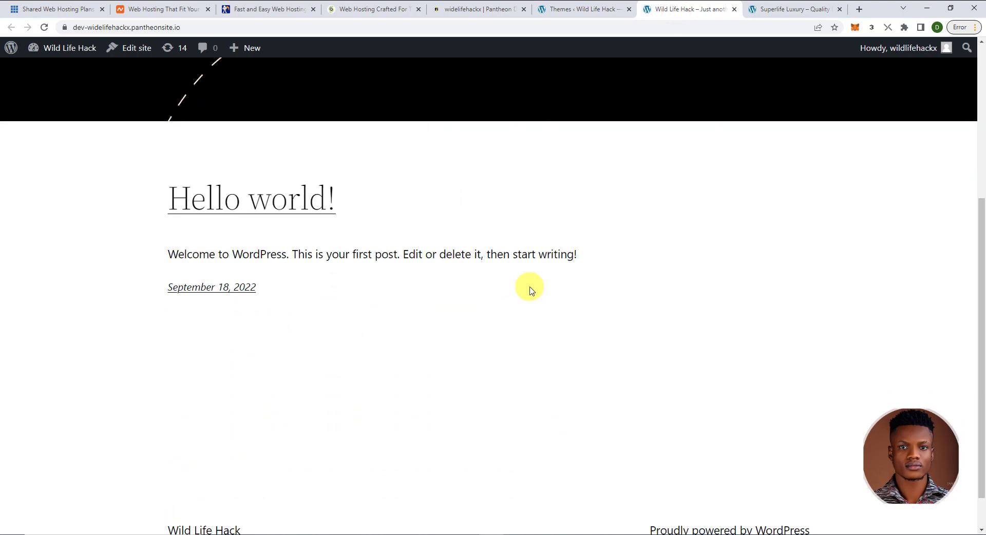
{"action": "scroll", "coordinate": [532, 292], "scroll_direction": "up", "scroll_amount": 2}
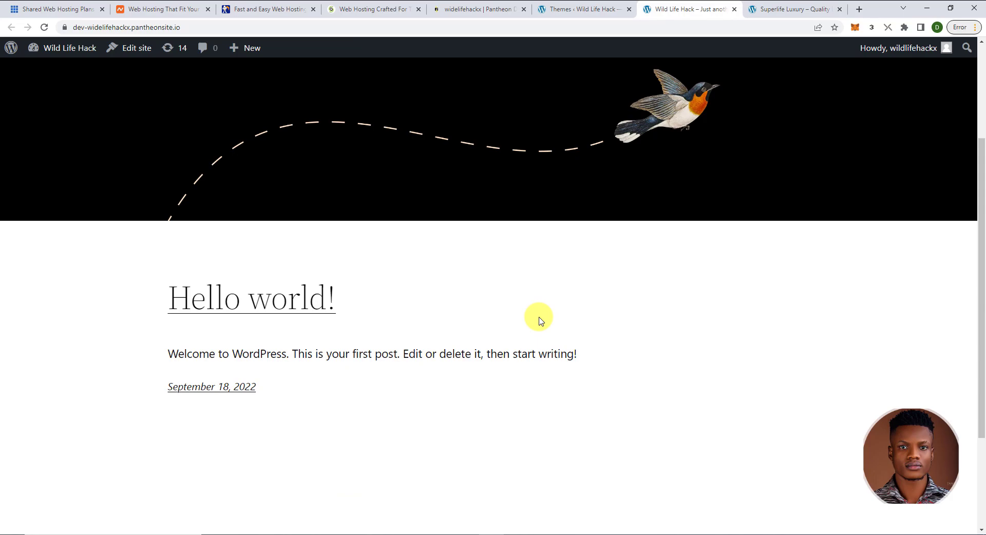
{"action": "key", "text": "ctrl+shift+Tab"}
{"action": "scroll", "coordinate": [538, 420], "scroll_direction": "down", "scroll_amount": 5}
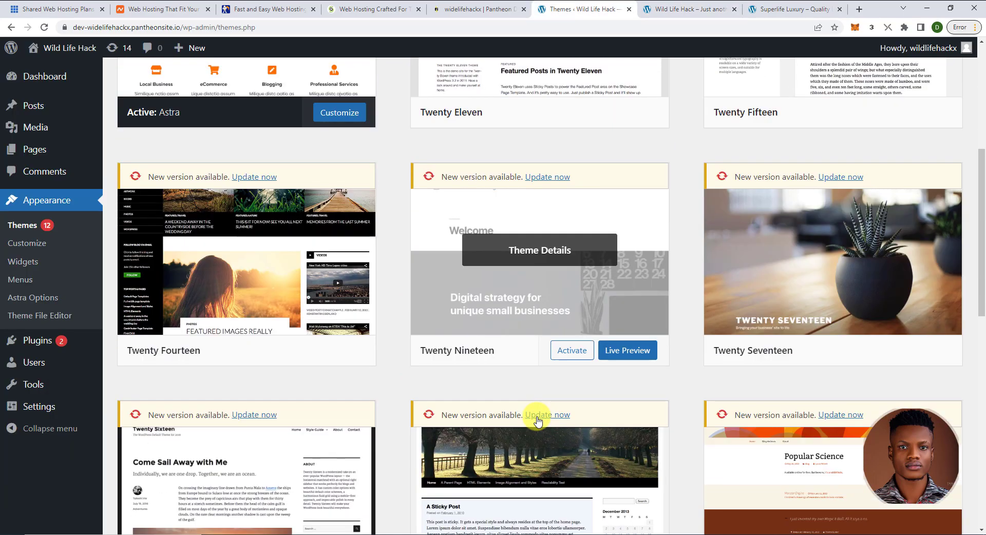
{"action": "scroll", "coordinate": [537, 420], "scroll_direction": "down", "scroll_amount": 10}
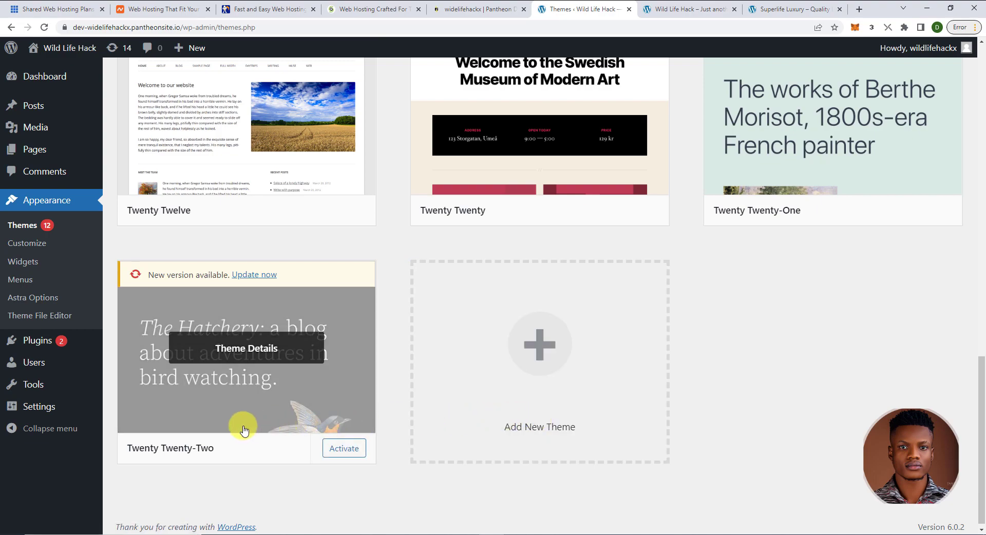
{"action": "scroll", "coordinate": [244, 430], "scroll_direction": "up", "scroll_amount": 1}
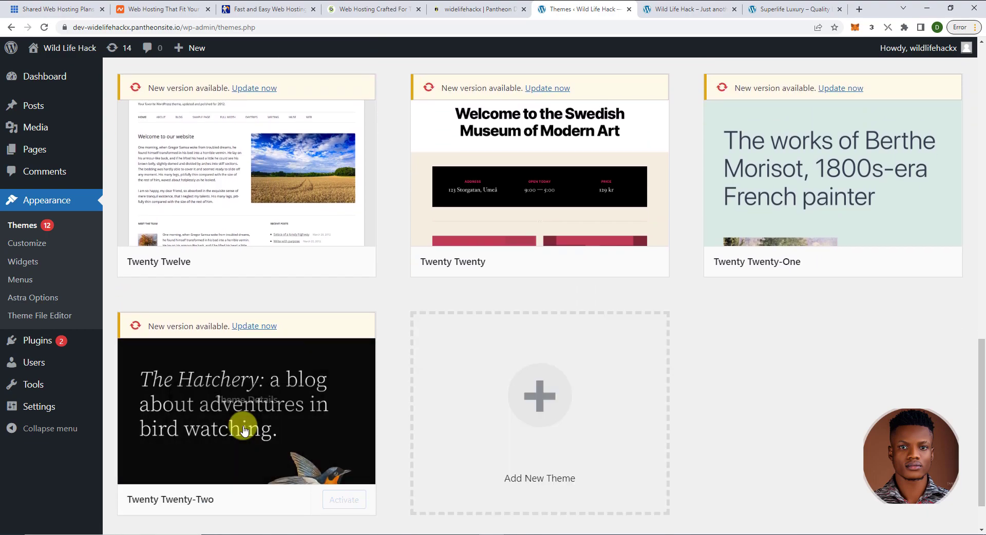
{"action": "left_click", "coordinate": [698, 9]}
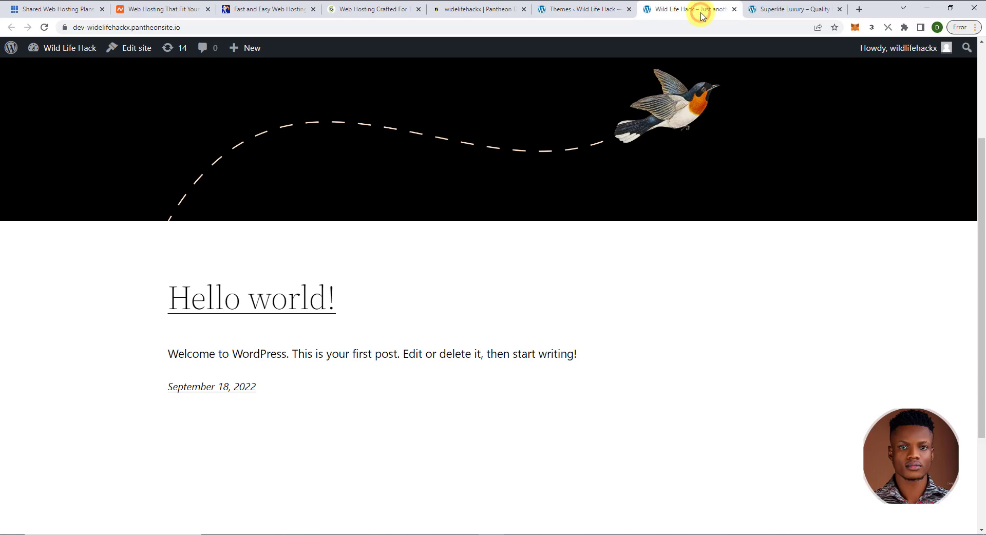
{"action": "left_click", "coordinate": [578, 9]}
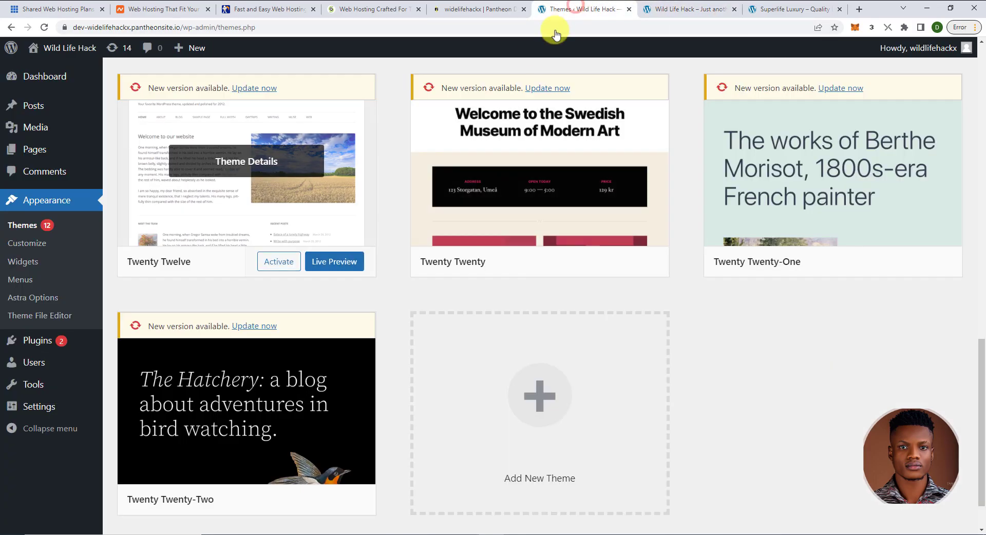
{"action": "scroll", "coordinate": [370, 253], "scroll_direction": "up", "scroll_amount": 15}
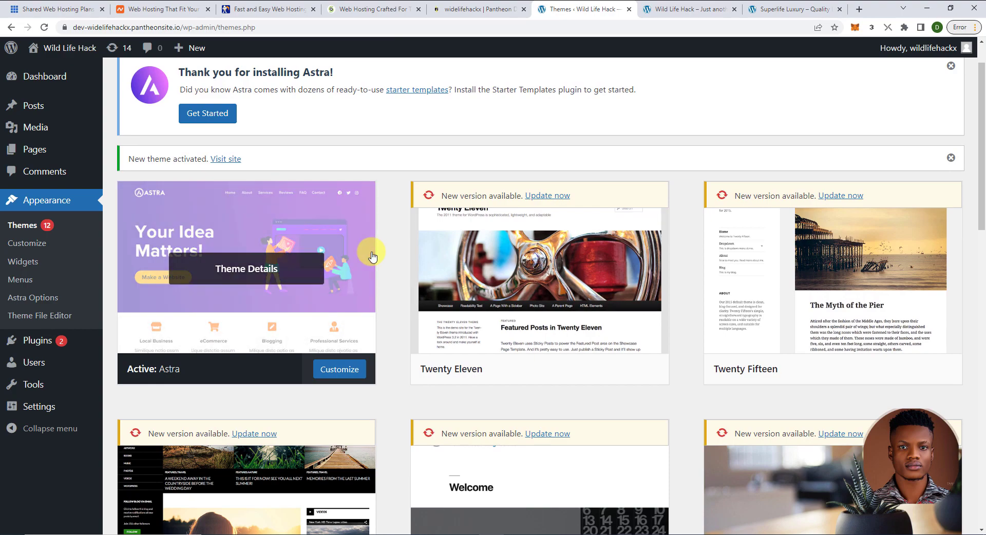
{"action": "left_click", "coordinate": [700, 8]}
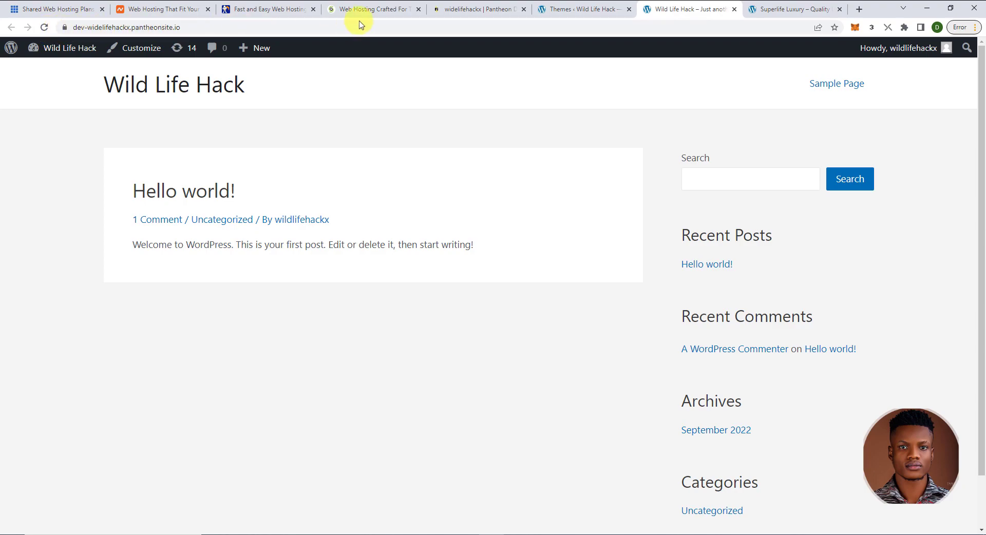
{"action": "left_click", "coordinate": [769, 9]}
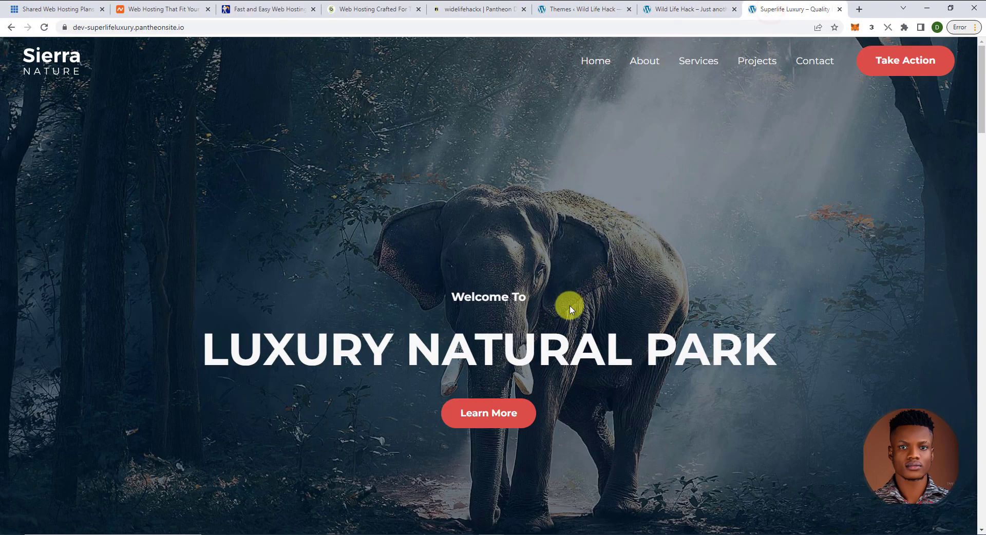
{"action": "scroll", "coordinate": [570, 307], "scroll_direction": "down", "scroll_amount": 5}
{"action": "scroll", "coordinate": [570, 308], "scroll_direction": "down", "scroll_amount": 8}
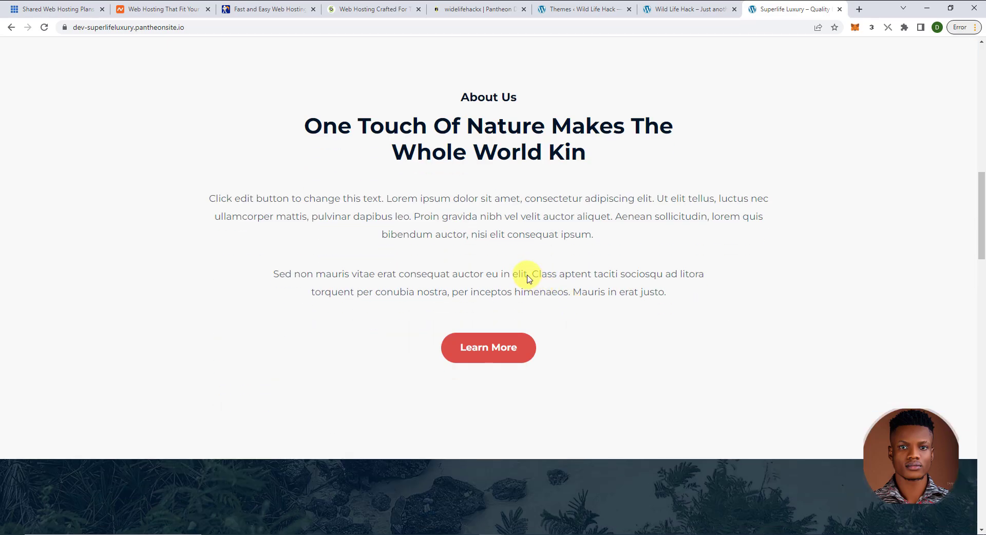
{"action": "scroll", "coordinate": [526, 274], "scroll_direction": "down", "scroll_amount": 7}
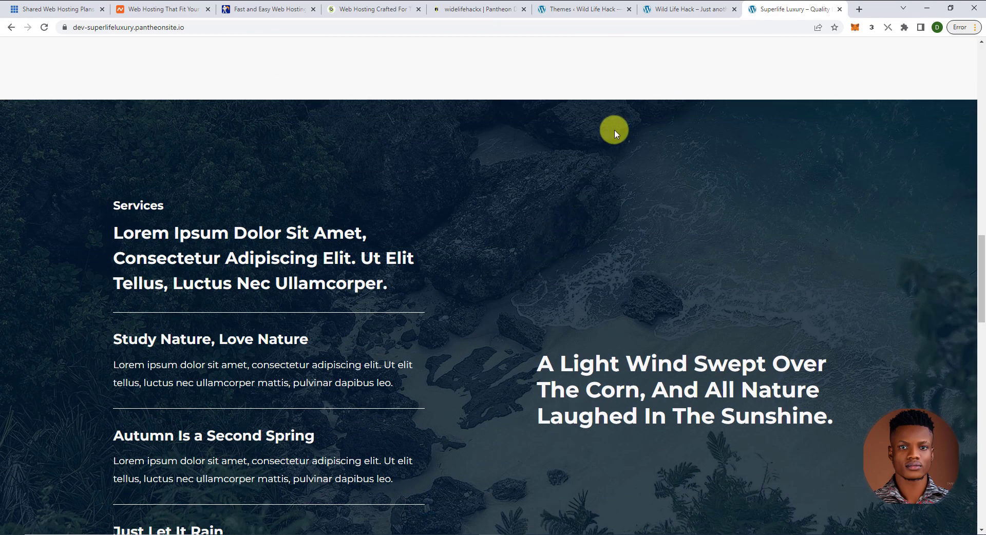
{"action": "left_click", "coordinate": [689, 9]}
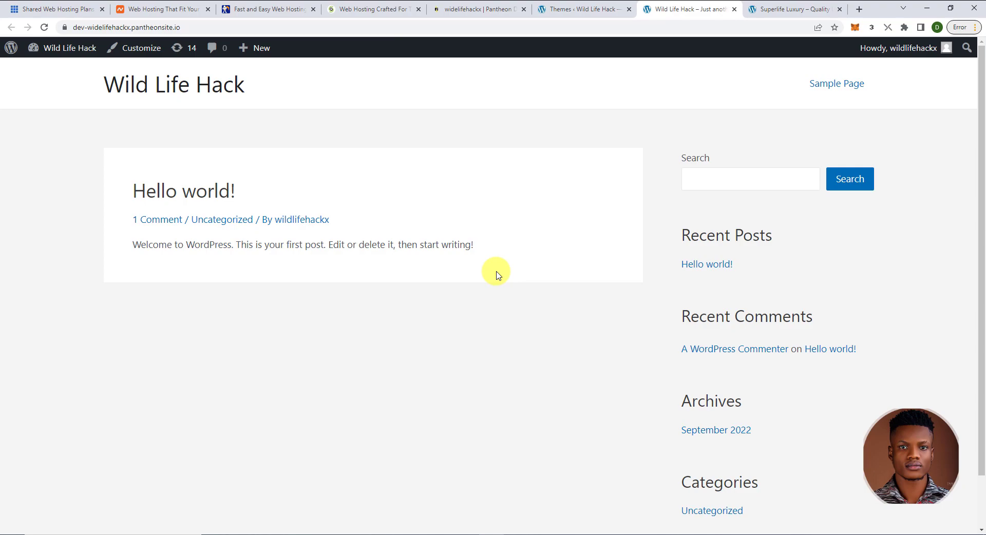
{"action": "left_click", "coordinate": [780, 9]}
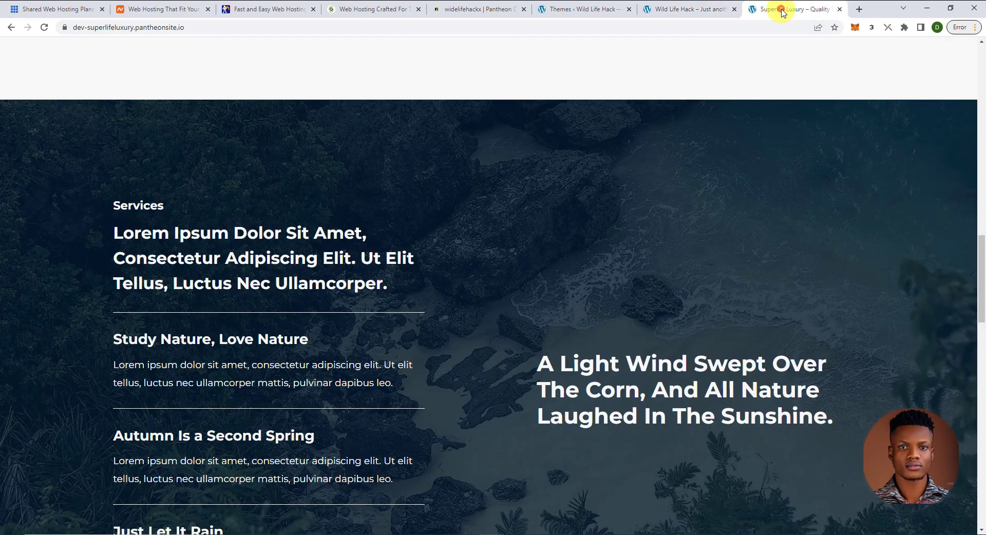
{"action": "left_click", "coordinate": [690, 9]}
{"action": "left_click", "coordinate": [610, 14]}
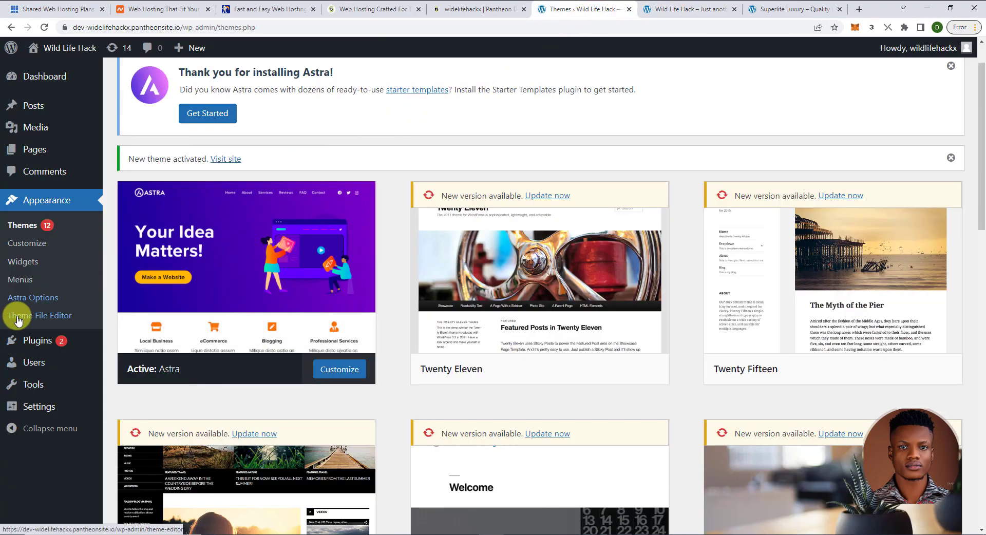
{"action": "mouse_move", "coordinate": [19, 320]}
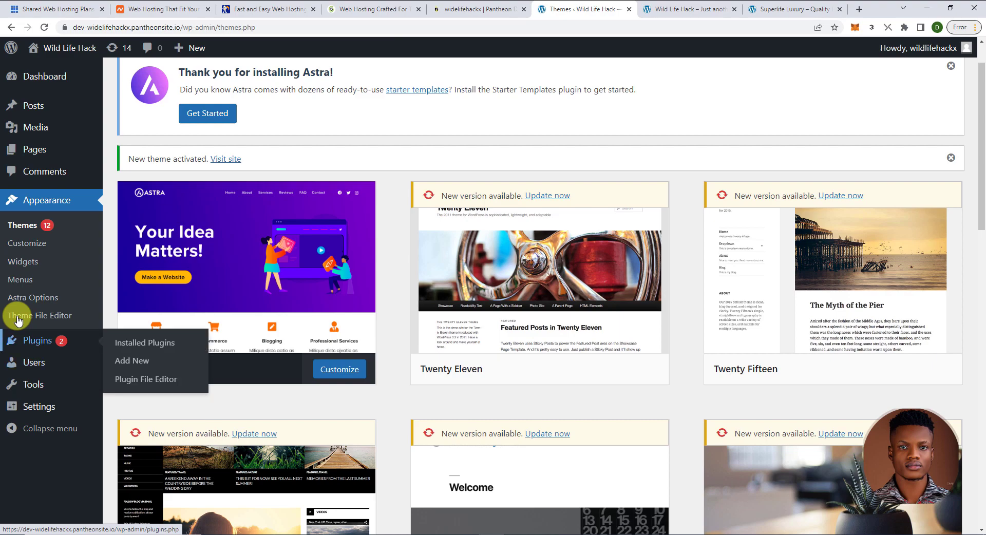
- Open Installed Plugins, glance at the Sierra Nature demo site, and return to the plugins list
{"action": "left_click", "coordinate": [44, 346]}
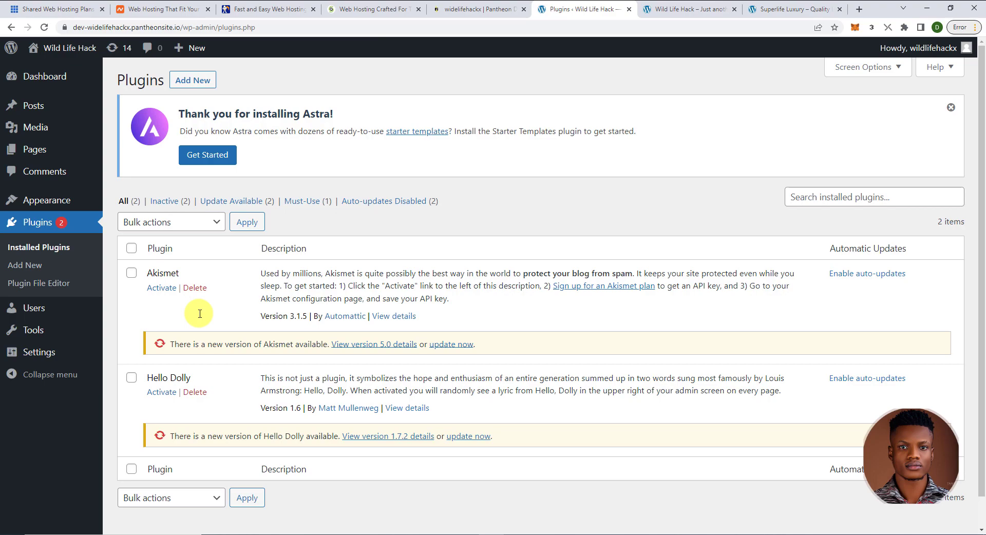
{"action": "left_click", "coordinate": [784, 8]}
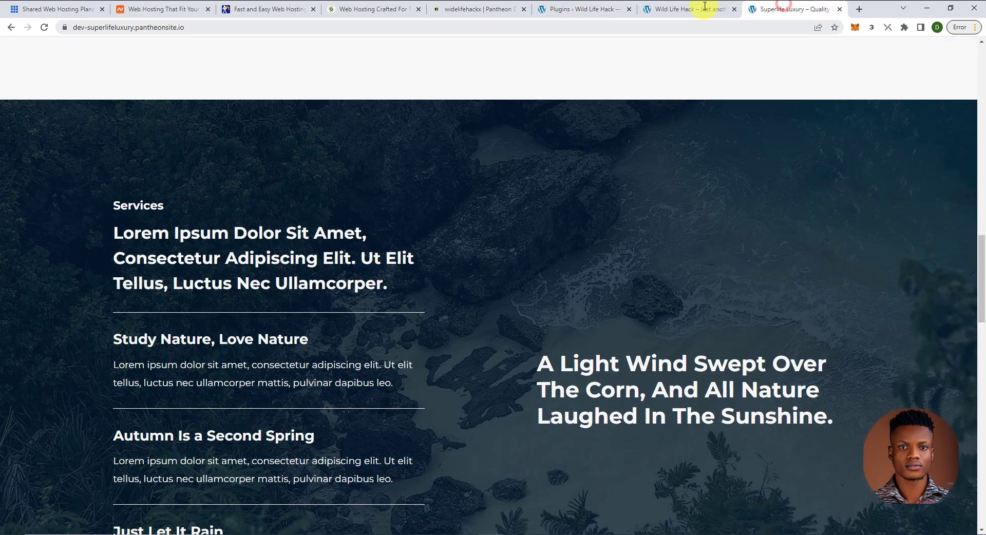
{"action": "left_click", "coordinate": [590, 9]}
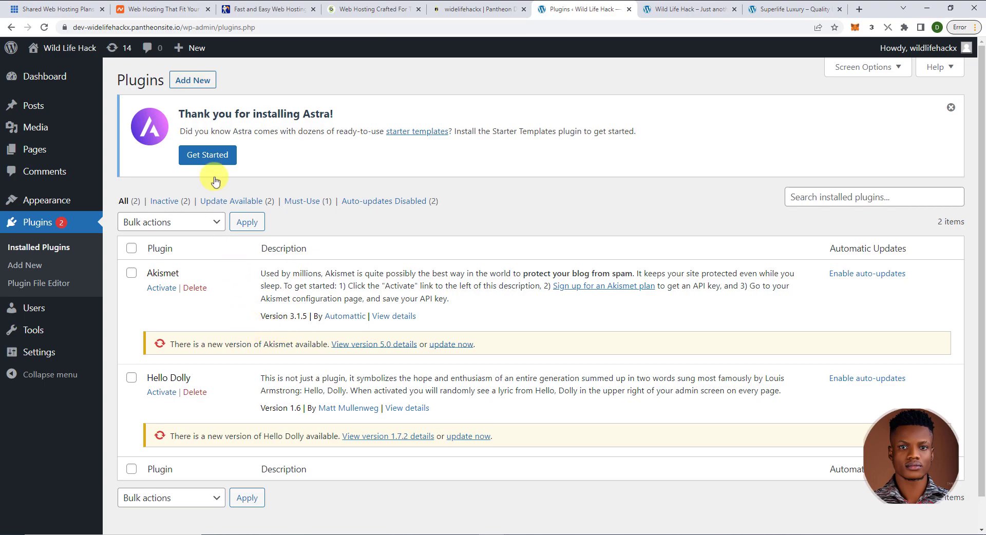
- Search the plugin directory for 'starter', then install and activate Starter Templates 3.1.16
{"action": "left_click", "coordinate": [192, 81]}
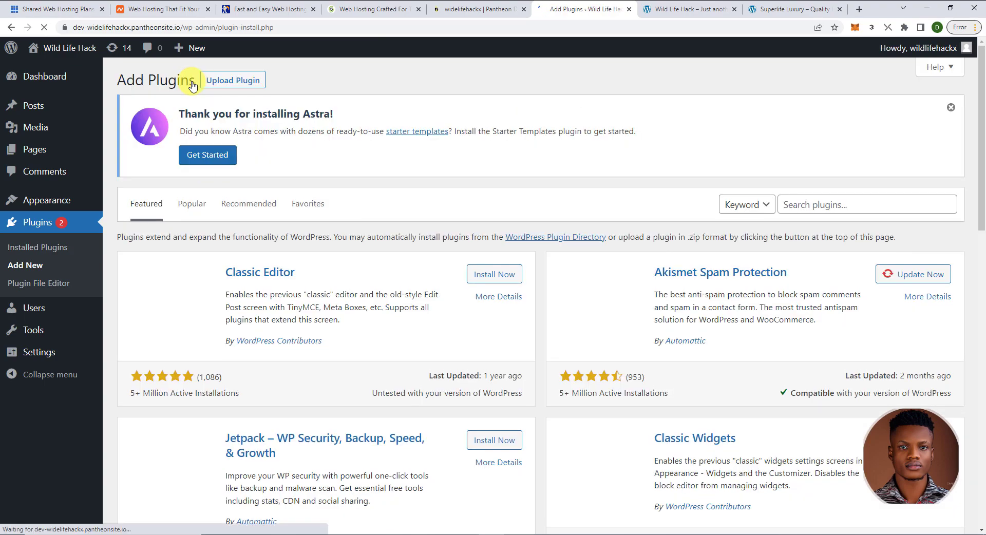
{"action": "left_click", "coordinate": [789, 208]}
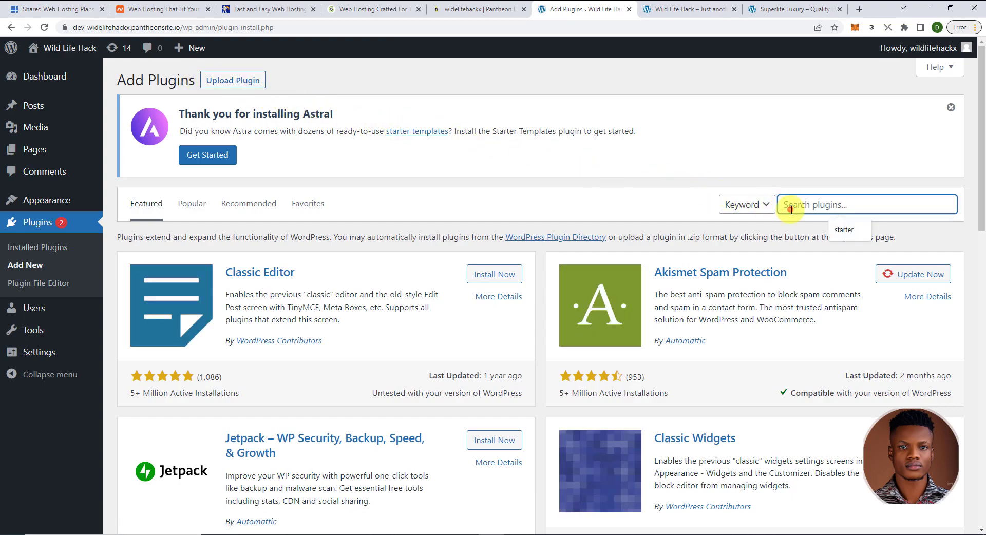
{"action": "type", "text": "starter"}
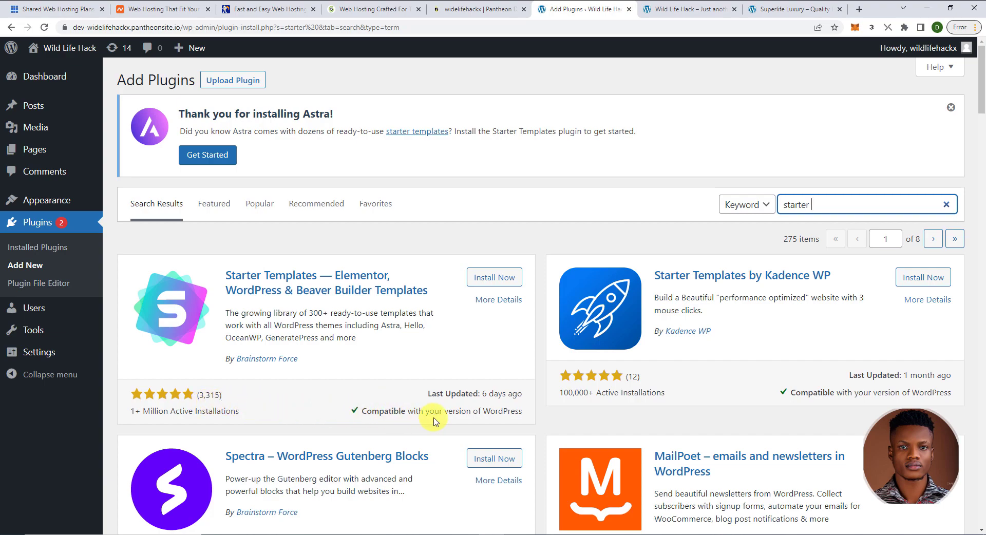
{"action": "left_click", "coordinate": [489, 279]}
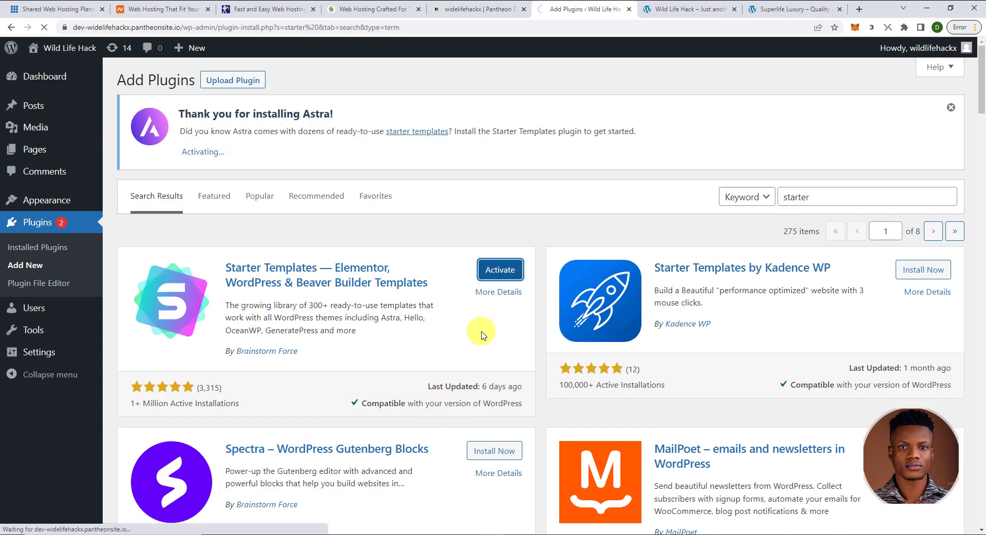
{"action": "left_click", "coordinate": [502, 272]}
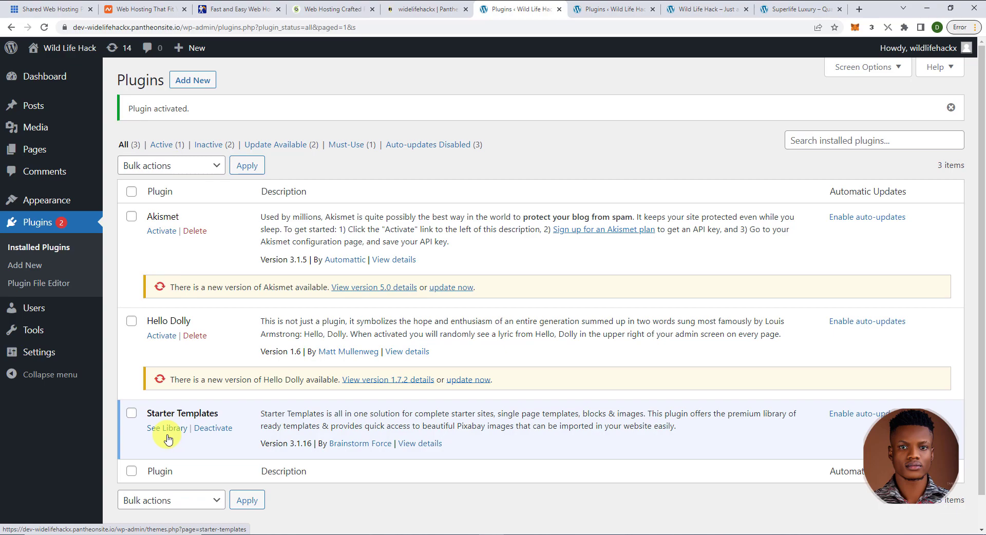
{"action": "mouse_move", "coordinate": [39, 197]}
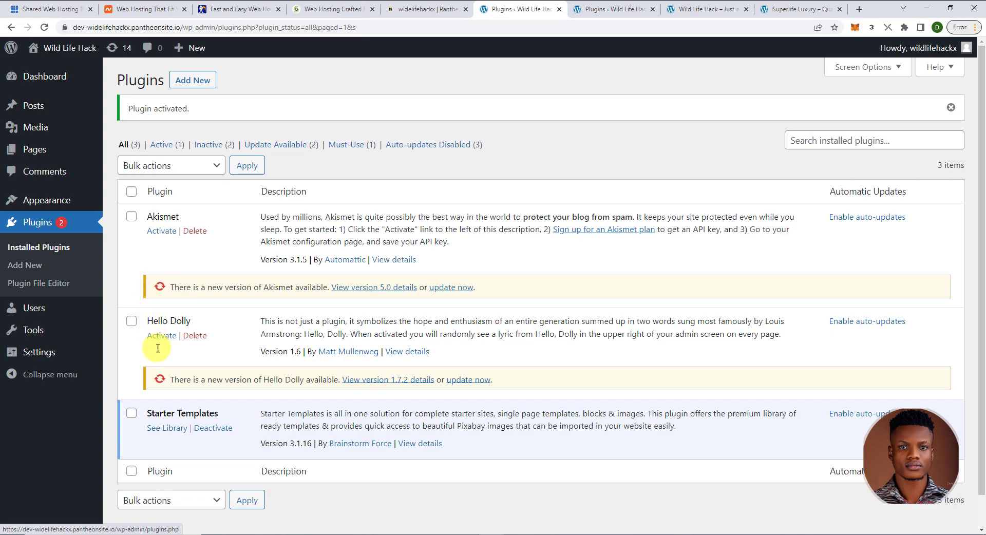
- Open the Starter Templates library and start the Build Your Website Now wizard
{"action": "left_click", "coordinate": [173, 430]}
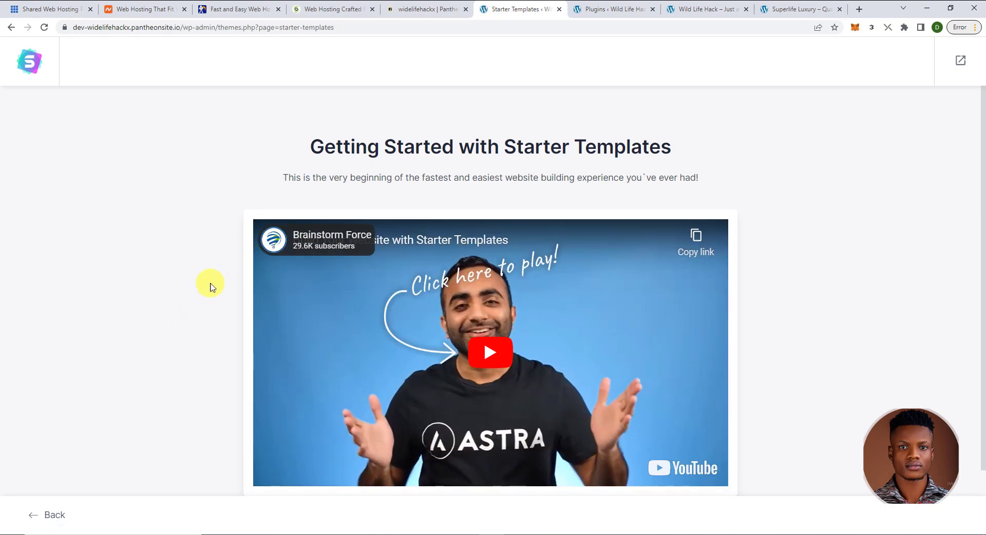
{"action": "scroll", "coordinate": [237, 234], "scroll_direction": "down", "scroll_amount": 1}
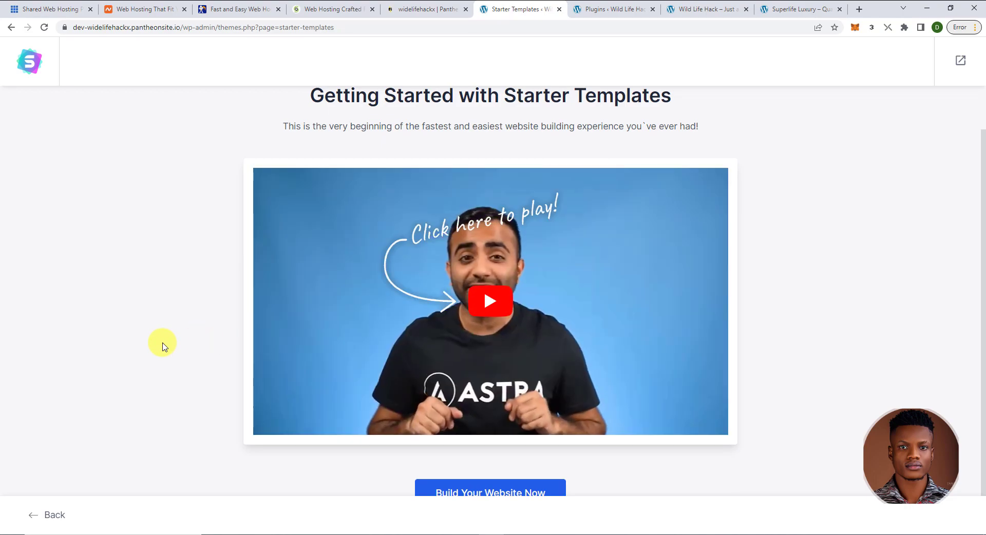
{"action": "scroll", "coordinate": [162, 346], "scroll_direction": "down", "scroll_amount": 1}
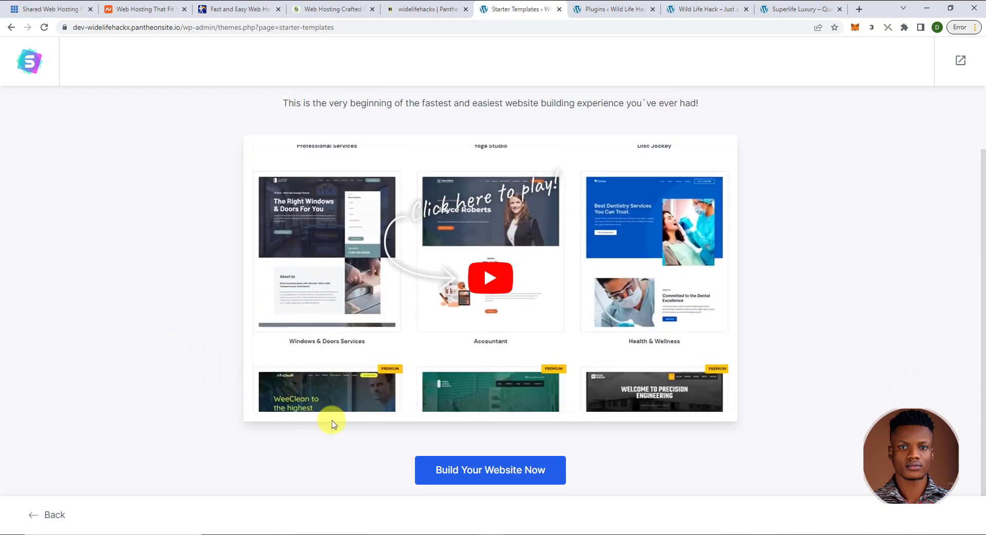
{"action": "left_click", "coordinate": [440, 469]}
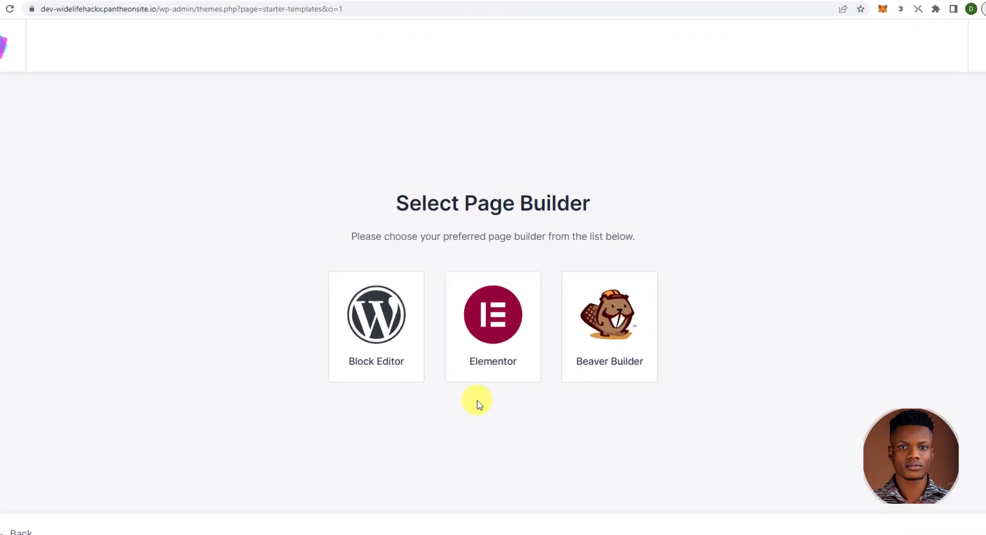
- Choose Elementor as the page builder for the starter templates
{"action": "left_click", "coordinate": [492, 365]}
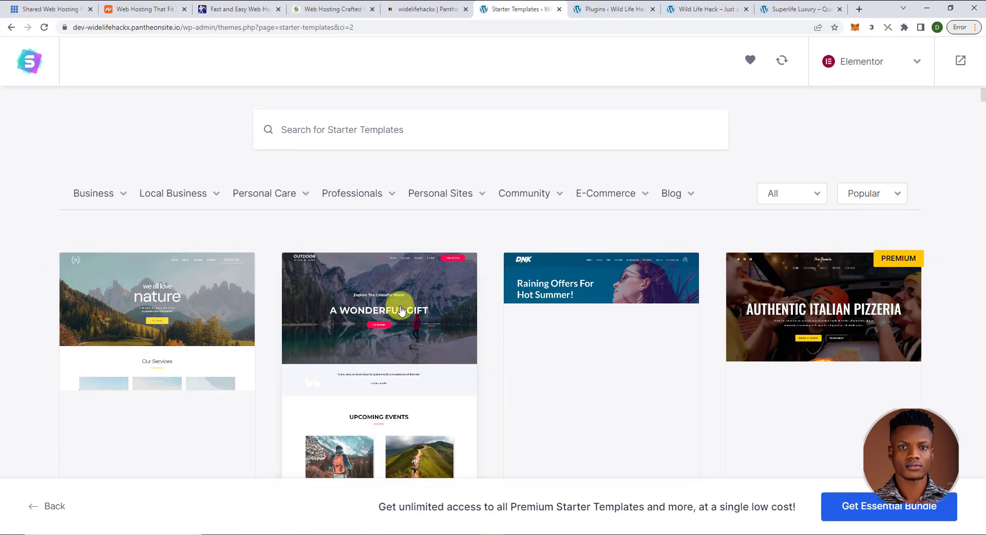
{"action": "scroll", "coordinate": [402, 309], "scroll_direction": "down", "scroll_amount": 3}
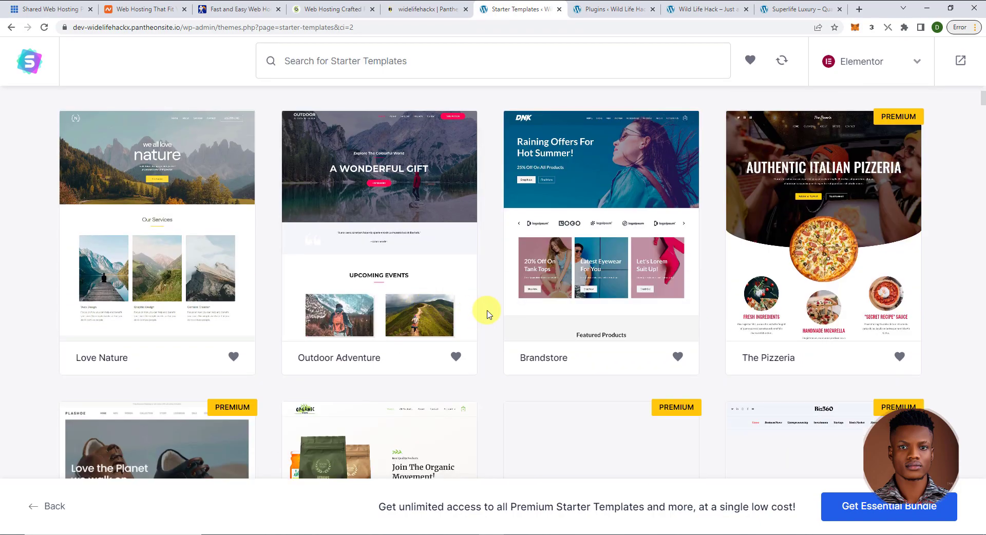
{"action": "scroll", "coordinate": [488, 311], "scroll_direction": "up", "scroll_amount": 3}
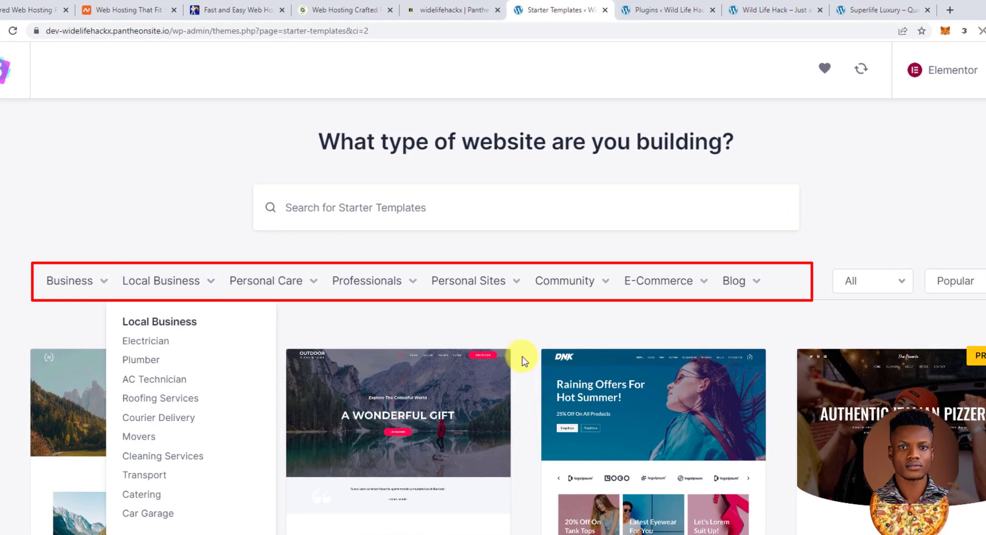
- Filter the template gallery to the Agency category and scroll to find Sierra Natural Park
{"action": "mouse_move", "coordinate": [87, 296]}
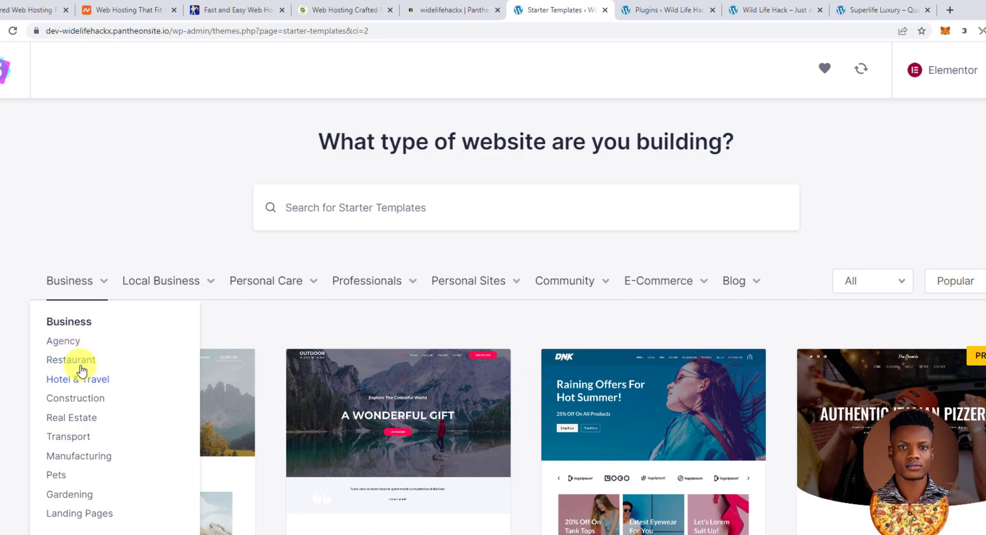
{"action": "mouse_move", "coordinate": [165, 280]}
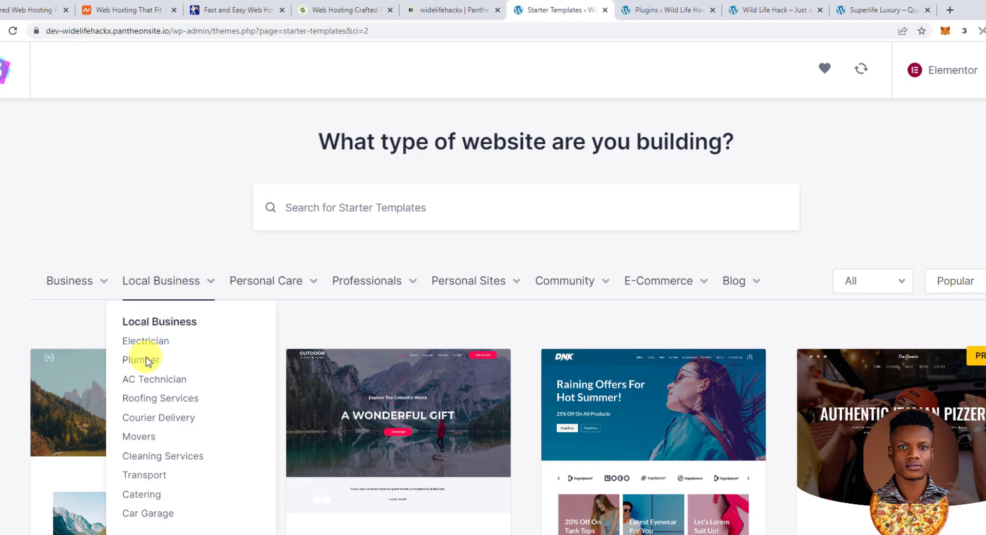
{"action": "mouse_move", "coordinate": [254, 290]}
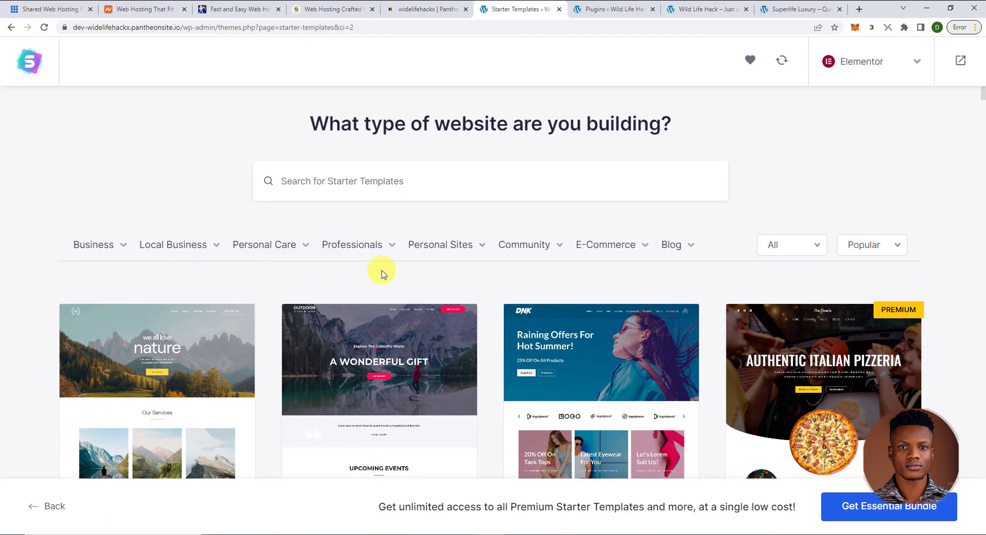
{"action": "mouse_move", "coordinate": [100, 246]}
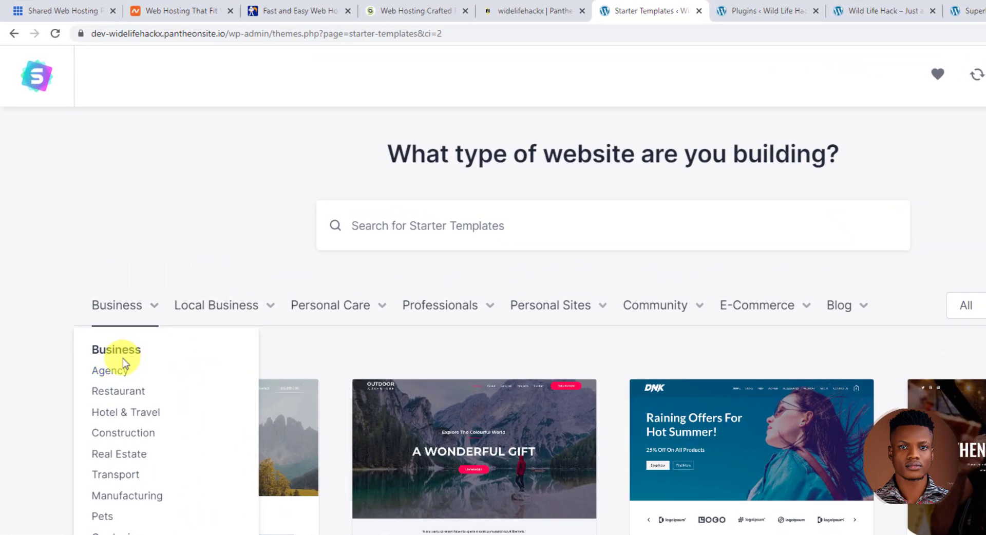
{"action": "left_click", "coordinate": [112, 370]}
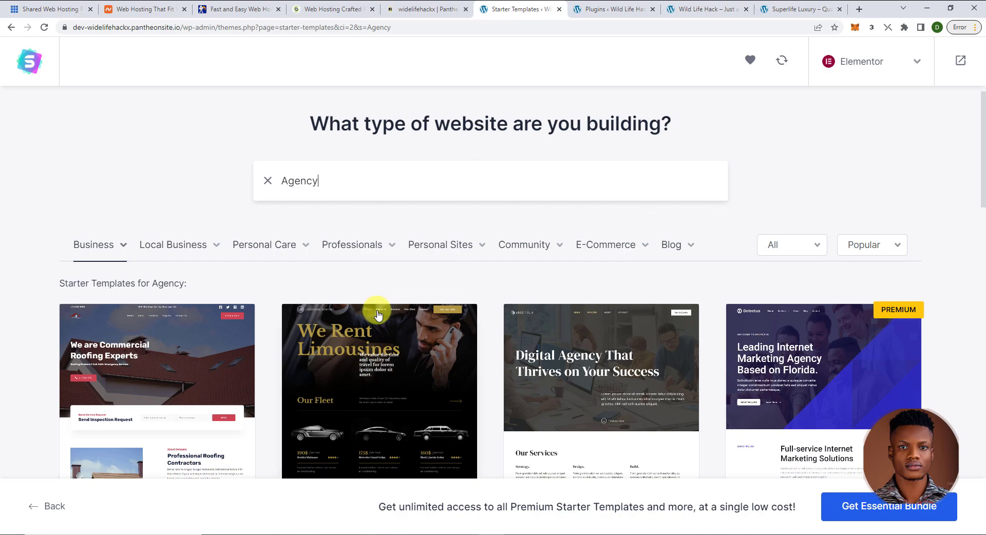
{"action": "scroll", "coordinate": [378, 314], "scroll_direction": "down", "scroll_amount": 9}
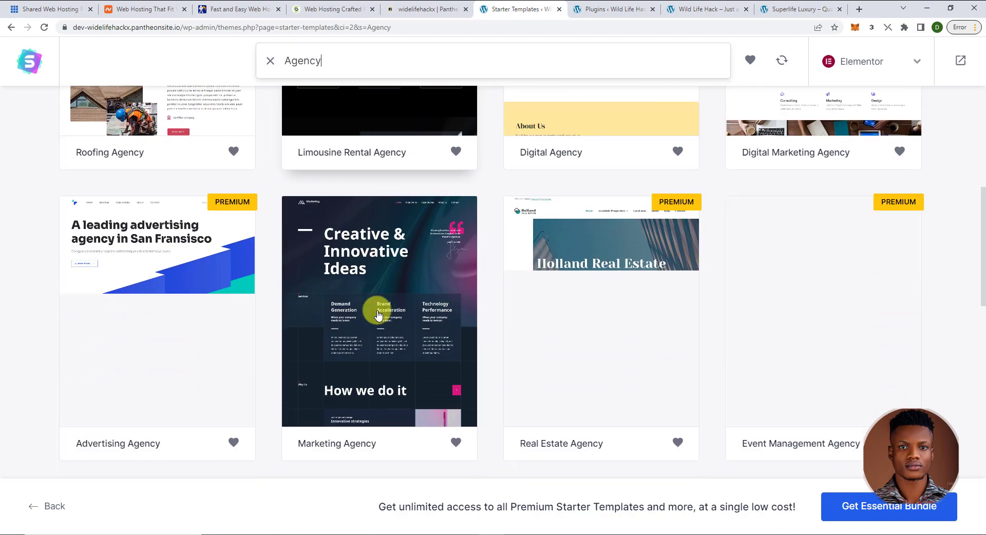
{"action": "scroll", "coordinate": [378, 314], "scroll_direction": "down", "scroll_amount": 6}
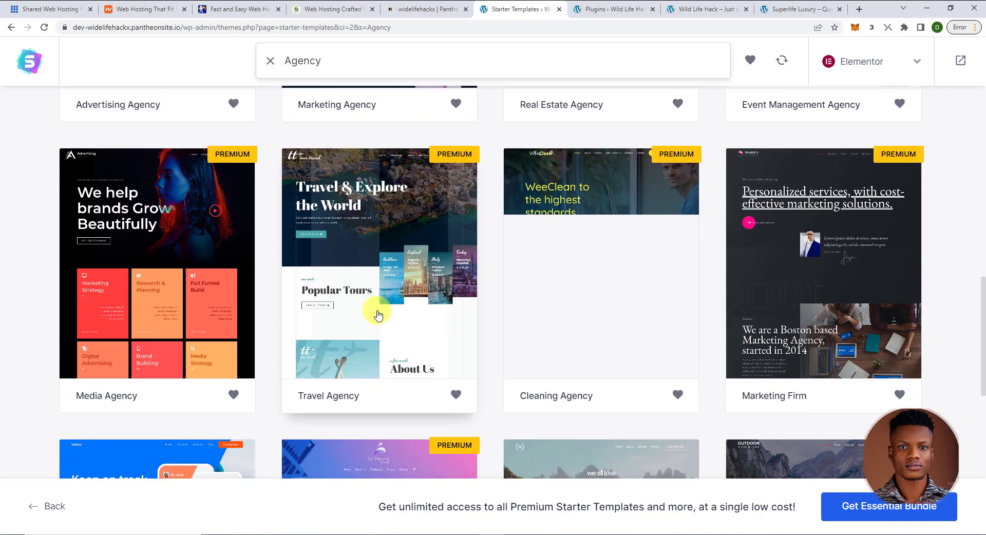
{"action": "scroll", "coordinate": [378, 315], "scroll_direction": "down", "scroll_amount": 6}
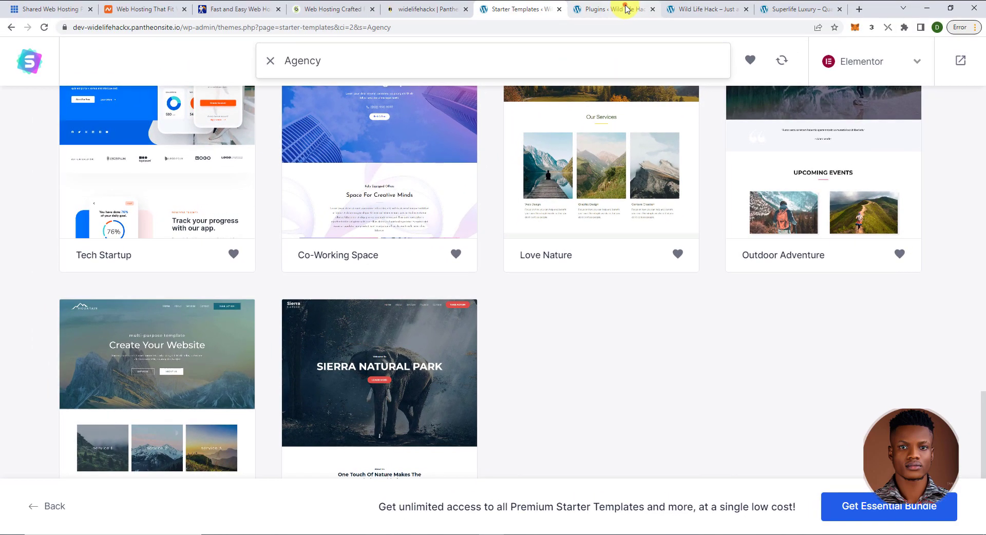
- Compare the live Wild Life Hack and Superlife Luxury sites, then return to the template gallery
{"action": "left_click", "coordinate": [625, 9]}
{"action": "left_click", "coordinate": [670, 10]}
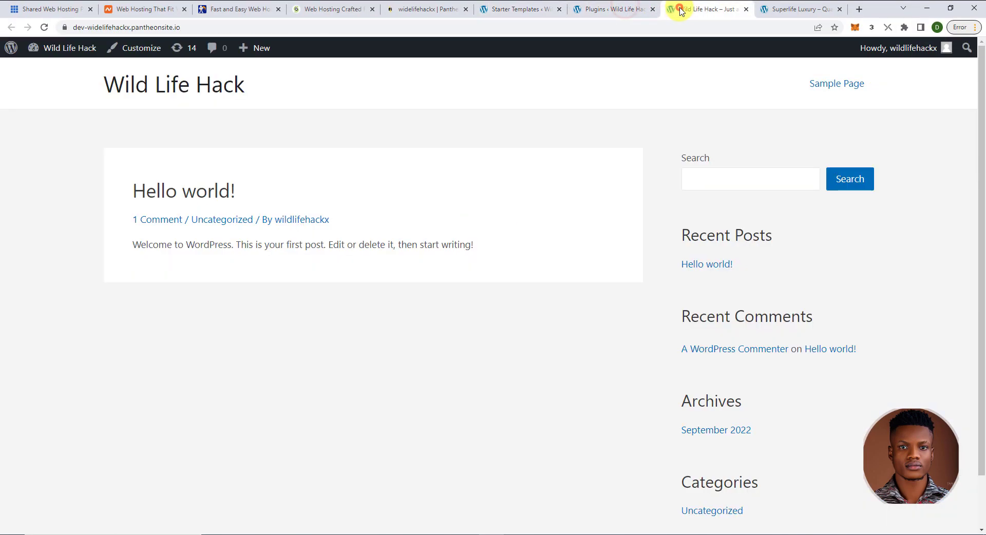
{"action": "left_click", "coordinate": [770, 12]}
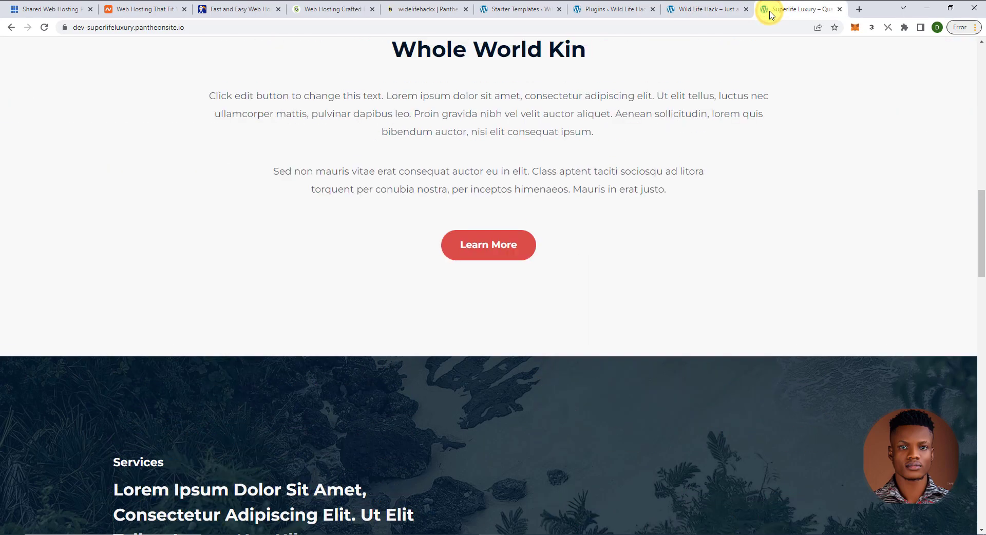
{"action": "left_click_drag", "start_coordinate": [979, 262], "coordinate": [976, 109]}
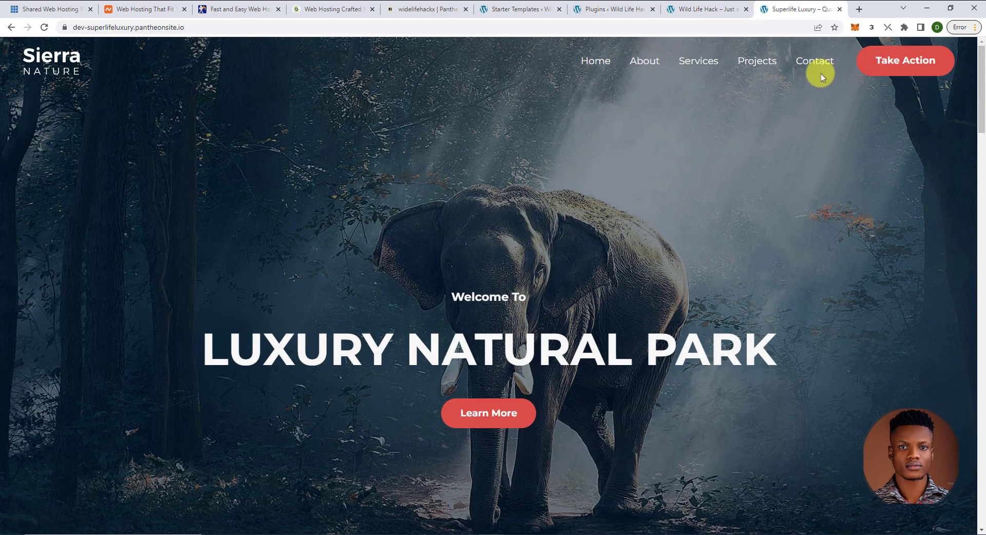
{"action": "left_click", "coordinate": [508, 10]}
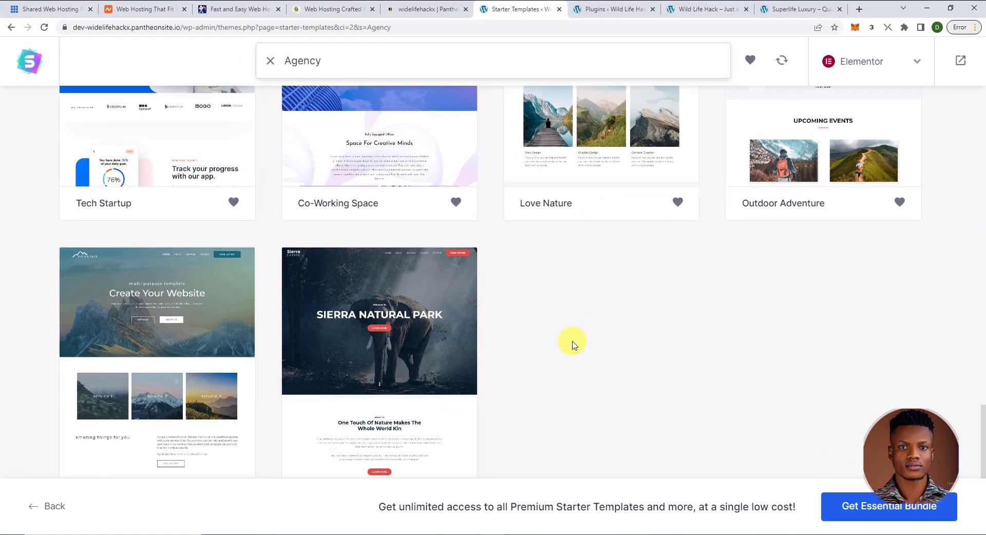
- Open the Sierra Nature template and scroll through its full page preview on the Logo step
{"action": "scroll", "coordinate": [570, 341], "scroll_direction": "down", "scroll_amount": 1}
{"action": "left_click", "coordinate": [377, 345]}
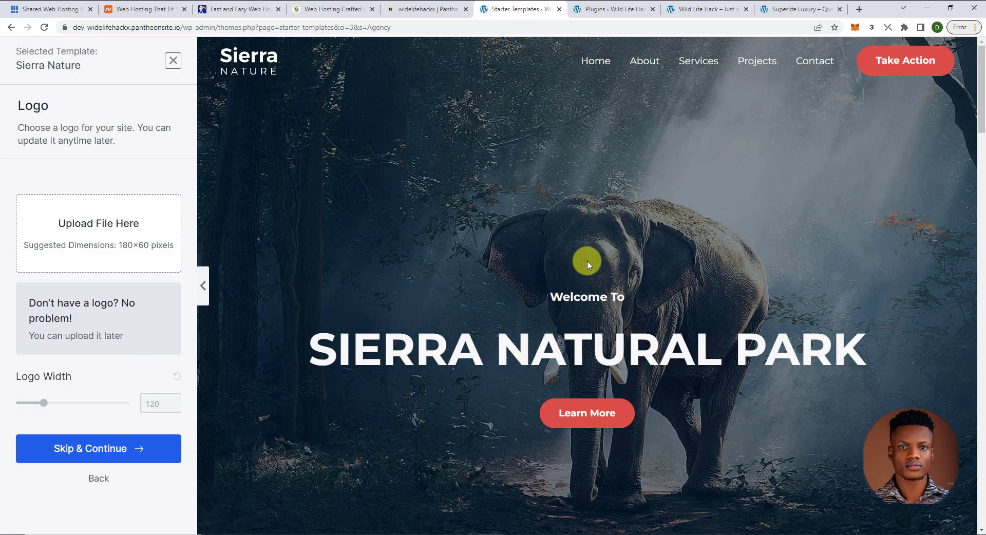
{"action": "scroll", "coordinate": [587, 260], "scroll_direction": "down", "scroll_amount": 5}
{"action": "scroll", "coordinate": [587, 260], "scroll_direction": "down", "scroll_amount": 15}
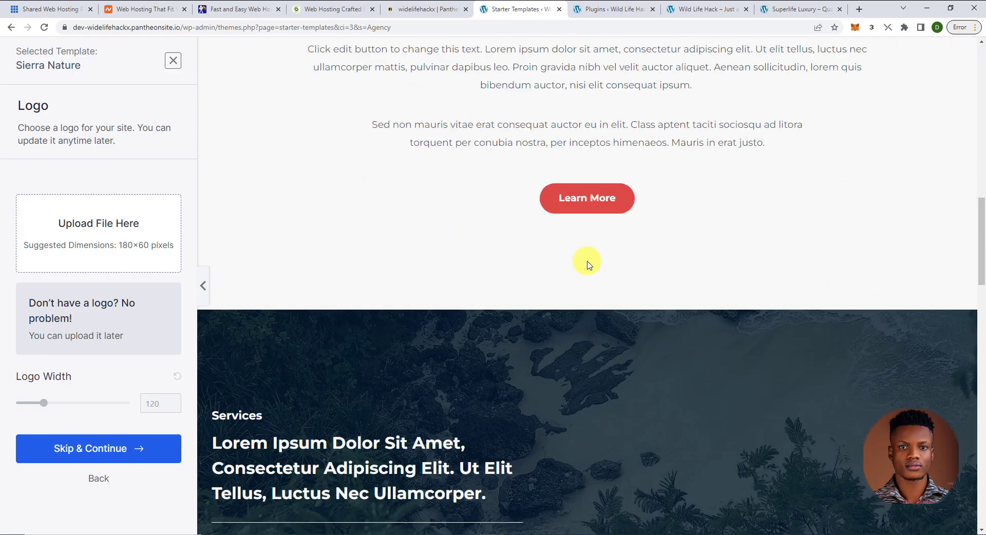
{"action": "scroll", "coordinate": [586, 260], "scroll_direction": "down", "scroll_amount": 6}
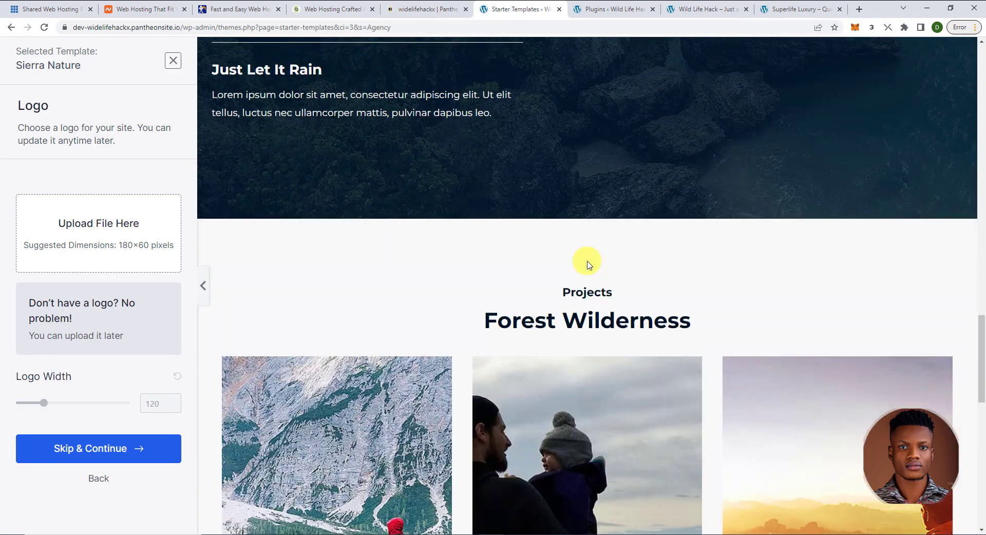
{"action": "scroll", "coordinate": [586, 265], "scroll_direction": "down", "scroll_amount": 3}
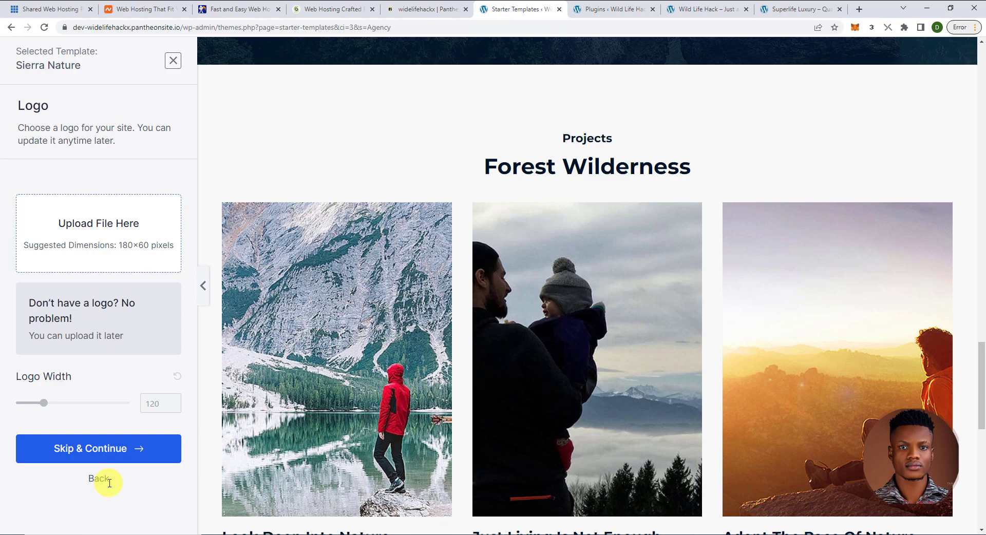
{"action": "scroll", "coordinate": [109, 484], "scroll_direction": "up", "scroll_amount": 12}
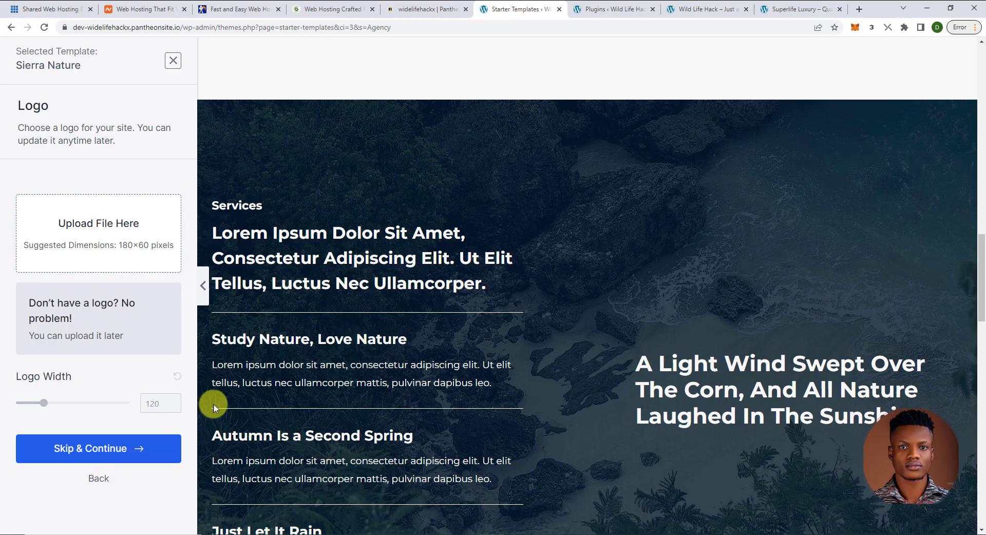
{"action": "scroll", "coordinate": [321, 324], "scroll_direction": "up", "scroll_amount": 10}
{"action": "scroll", "coordinate": [322, 324], "scroll_direction": "up", "scroll_amount": 8}
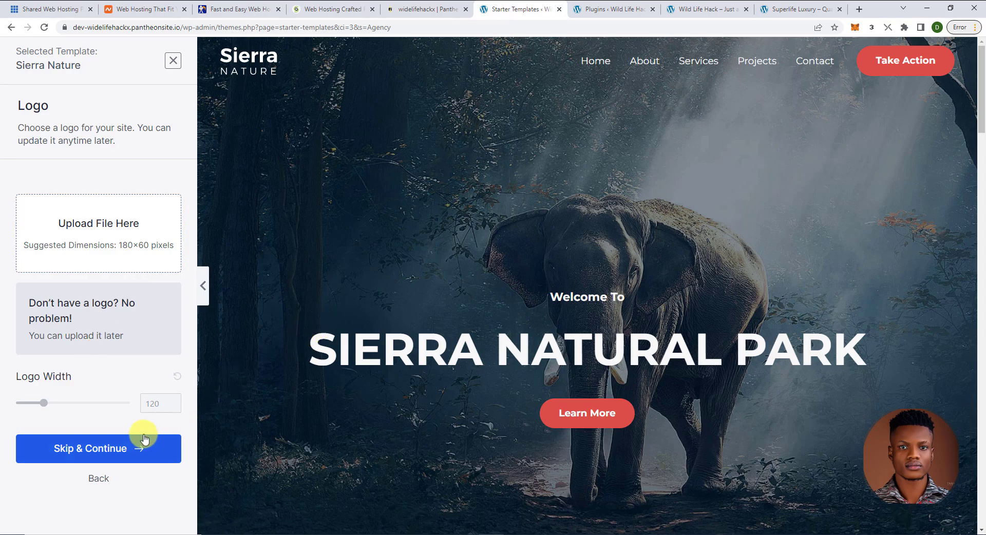
- Skip adding a logo and preview the blue colour palette on the template
{"action": "left_click", "coordinate": [125, 448]}
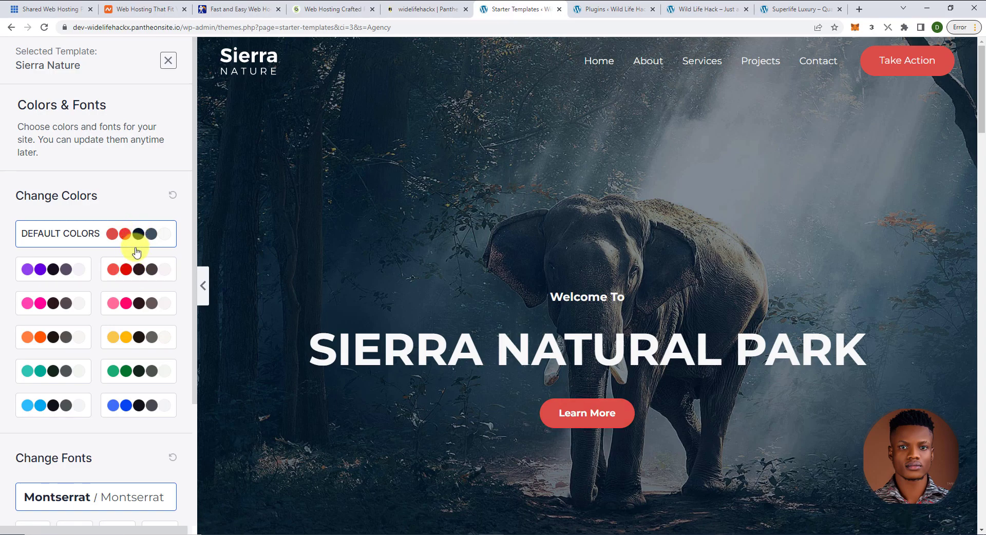
{"action": "left_click", "coordinate": [124, 402]}
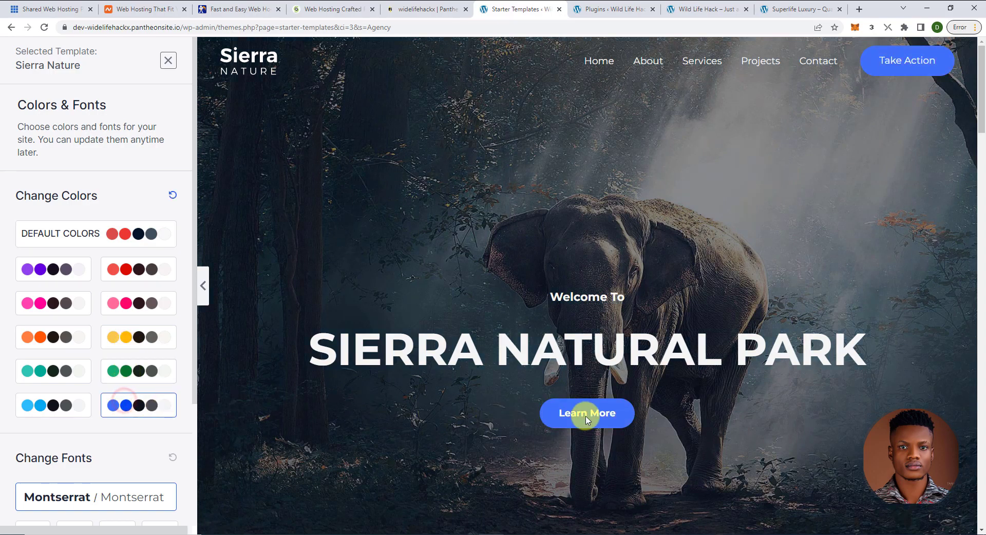
{"action": "scroll", "coordinate": [583, 408], "scroll_direction": "down", "scroll_amount": 7}
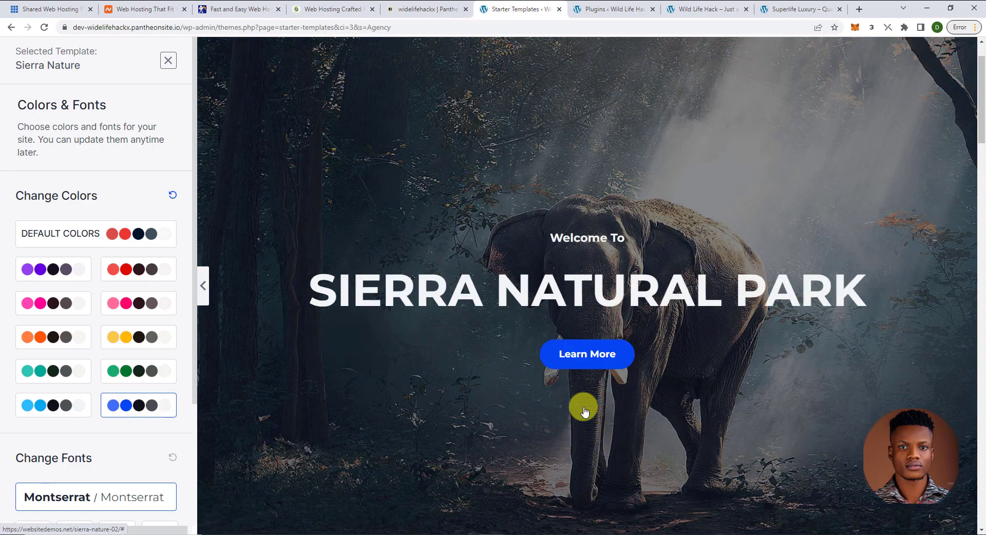
{"action": "scroll", "coordinate": [584, 409], "scroll_direction": "up", "scroll_amount": 7}
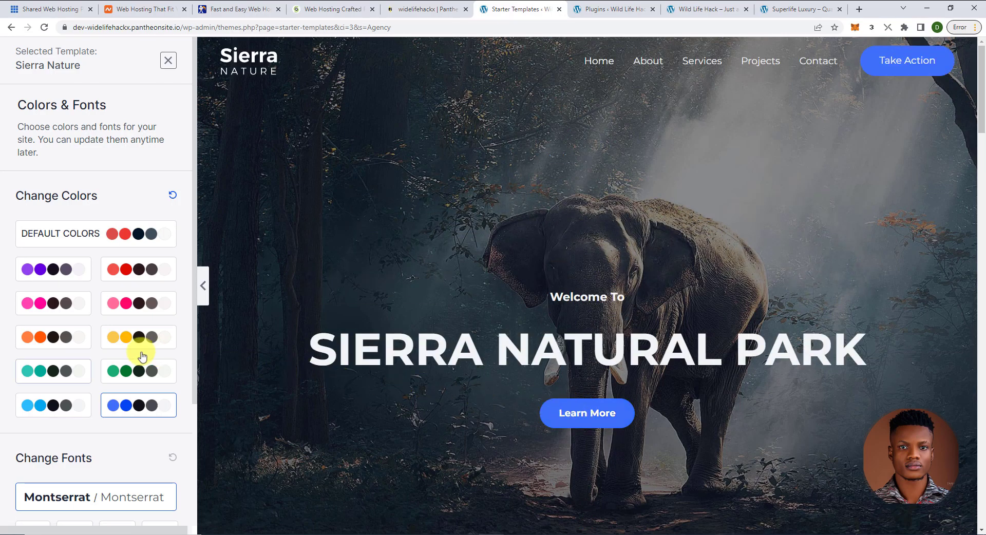
- Try the orange palette, then reset to default colours with Montserrat fonts and continue
{"action": "left_click", "coordinate": [41, 341]}
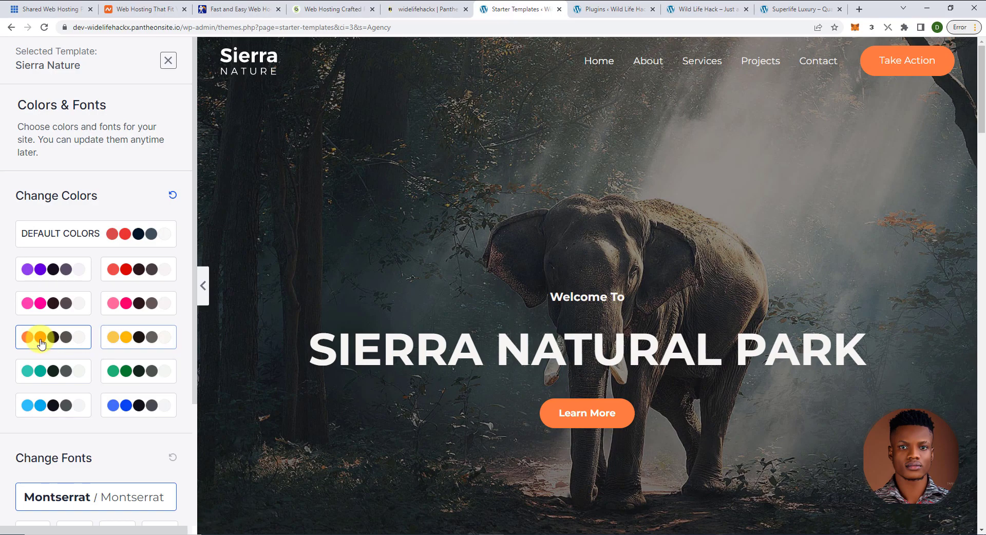
{"action": "left_click", "coordinate": [172, 197]}
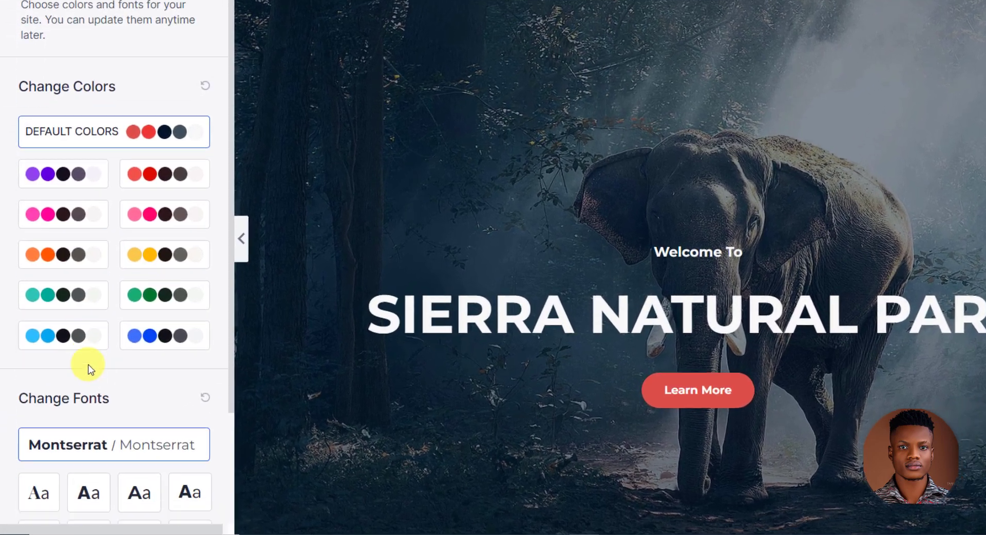
{"action": "scroll", "coordinate": [94, 361], "scroll_direction": "down", "scroll_amount": 1}
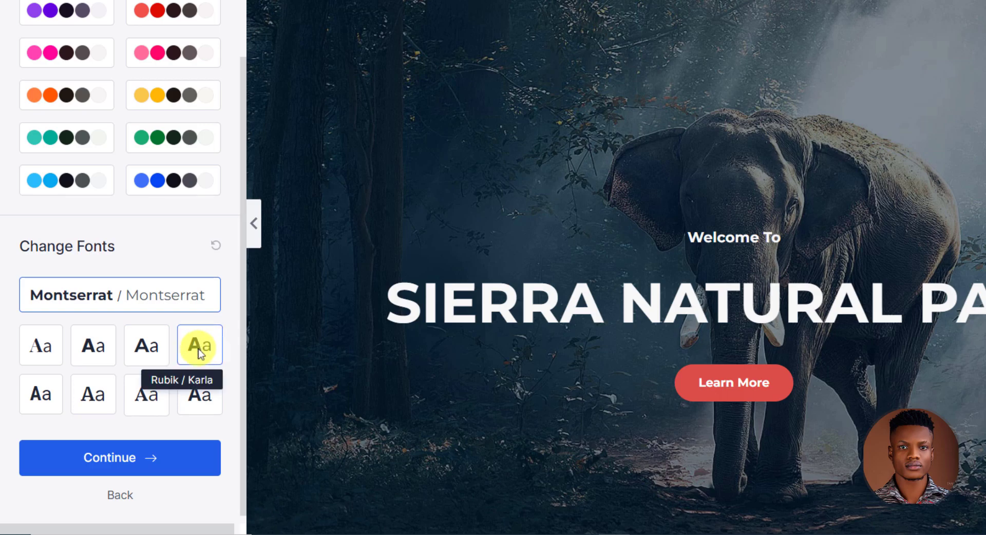
{"action": "left_click", "coordinate": [147, 458]}
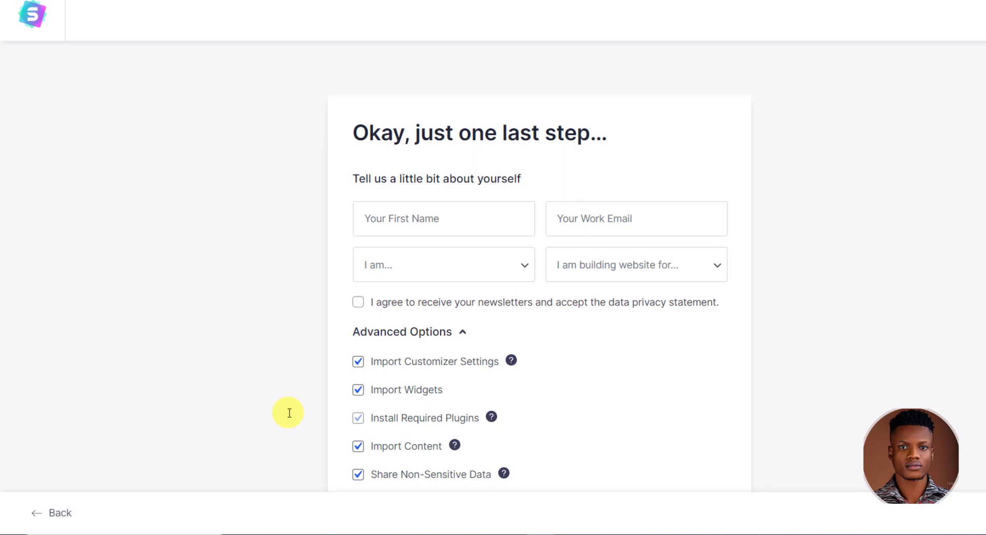
- Submit and build the site from Sierra Nature, then open the finished Wild Life Hack site
{"action": "scroll", "coordinate": [289, 417], "scroll_direction": "down", "scroll_amount": 2}
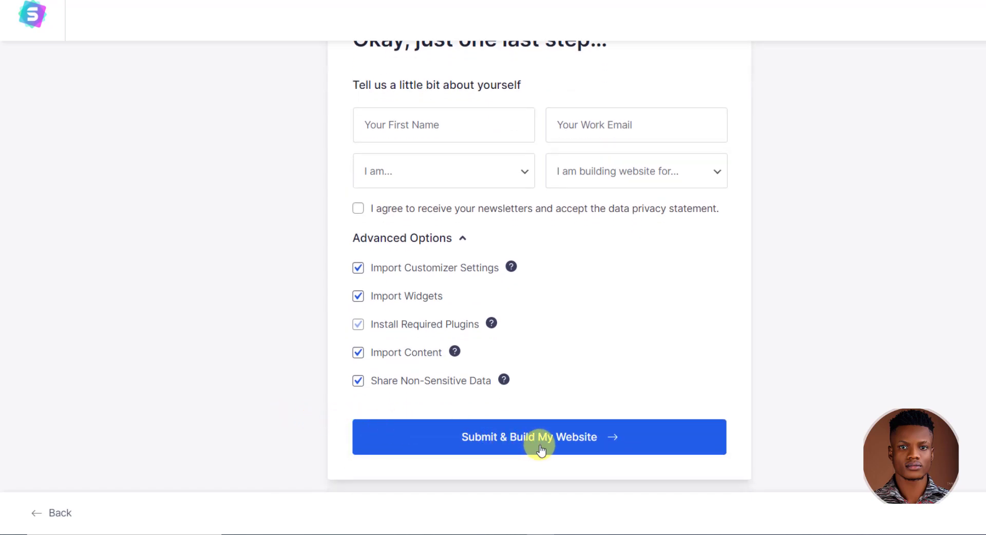
{"action": "scroll", "coordinate": [540, 446], "scroll_direction": "up", "scroll_amount": 2}
{"action": "scroll", "coordinate": [540, 446], "scroll_direction": "down", "scroll_amount": 2}
{"action": "left_click", "coordinate": [540, 447]}
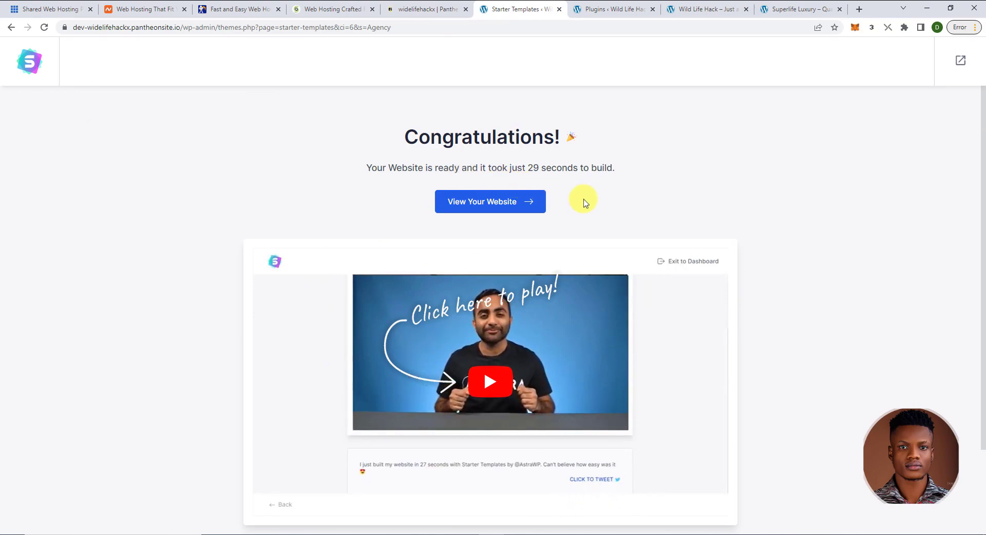
{"action": "scroll", "coordinate": [758, 367], "scroll_direction": "down", "scroll_amount": 2}
{"action": "scroll", "coordinate": [759, 368], "scroll_direction": "up", "scroll_amount": 2}
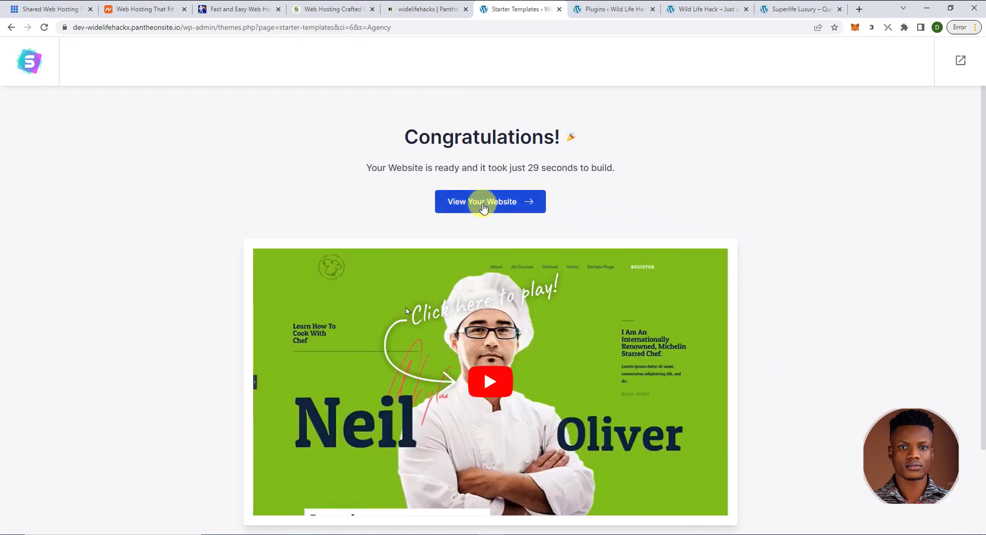
{"action": "left_click", "coordinate": [483, 206]}
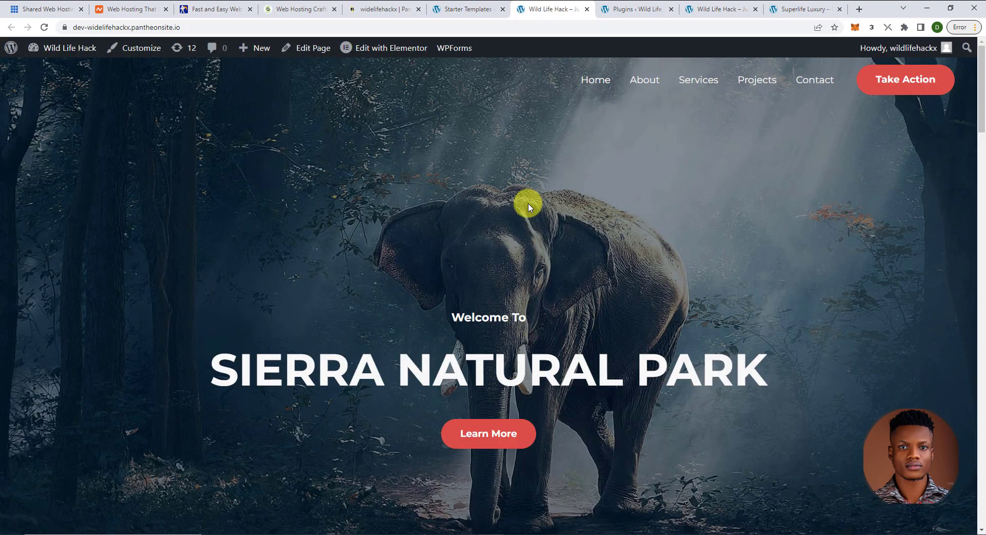
{"action": "scroll", "coordinate": [531, 233], "scroll_direction": "down", "scroll_amount": 5}
{"action": "scroll", "coordinate": [493, 243], "scroll_direction": "up", "scroll_amount": 3}
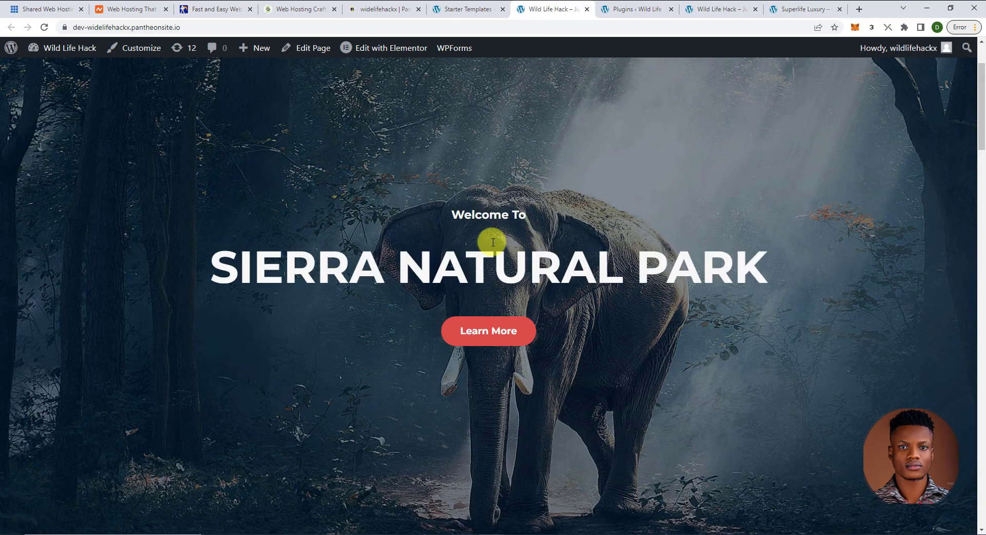
{"action": "scroll", "coordinate": [480, 244], "scroll_direction": "up", "scroll_amount": 2}
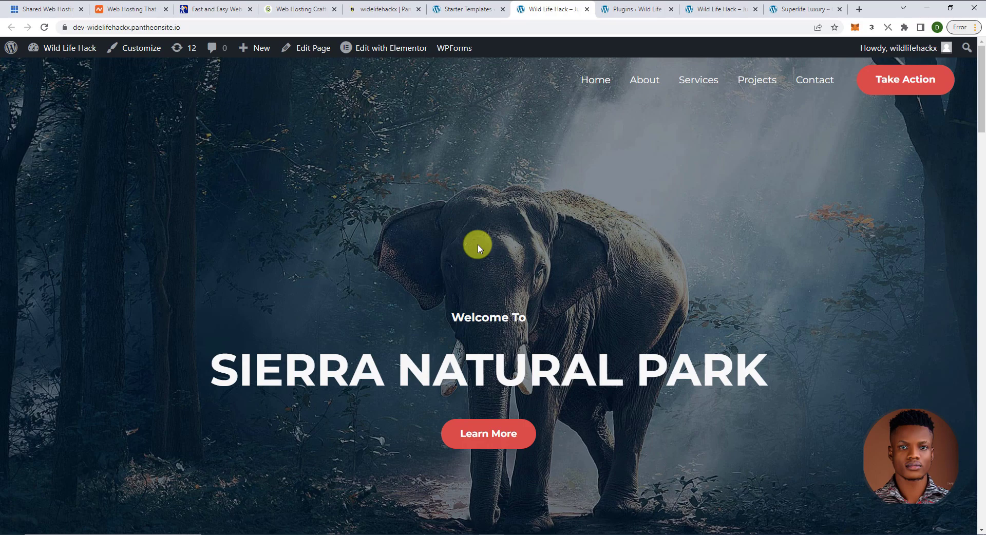
{"action": "scroll", "coordinate": [501, 280], "scroll_direction": "down", "scroll_amount": 10}
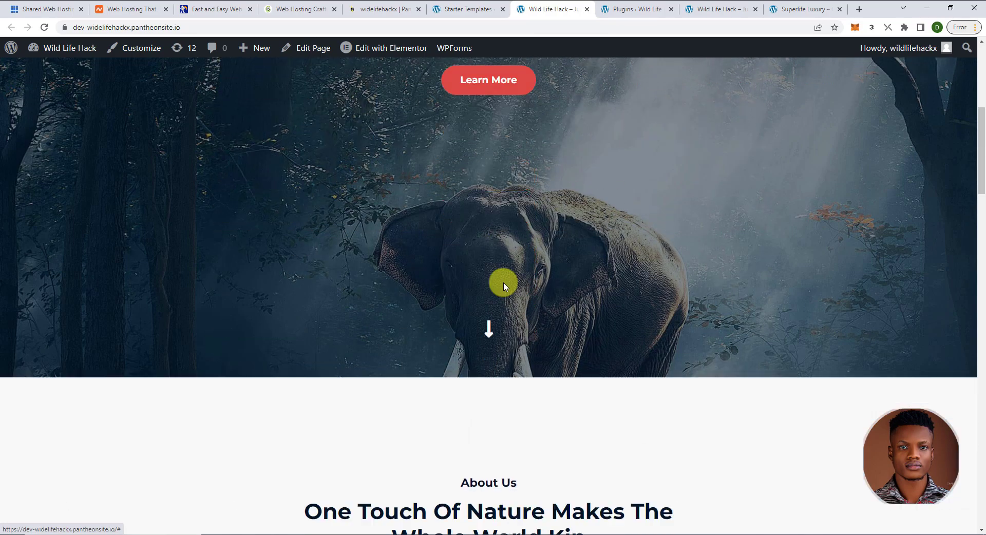
{"action": "scroll", "coordinate": [503, 286], "scroll_direction": "down", "scroll_amount": 8}
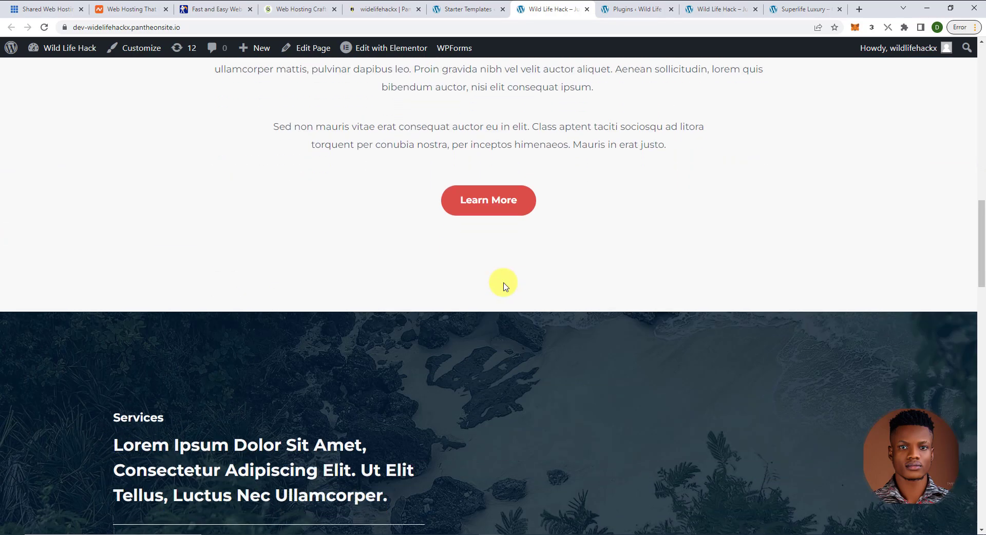
{"action": "scroll", "coordinate": [503, 286], "scroll_direction": "up", "scroll_amount": 20}
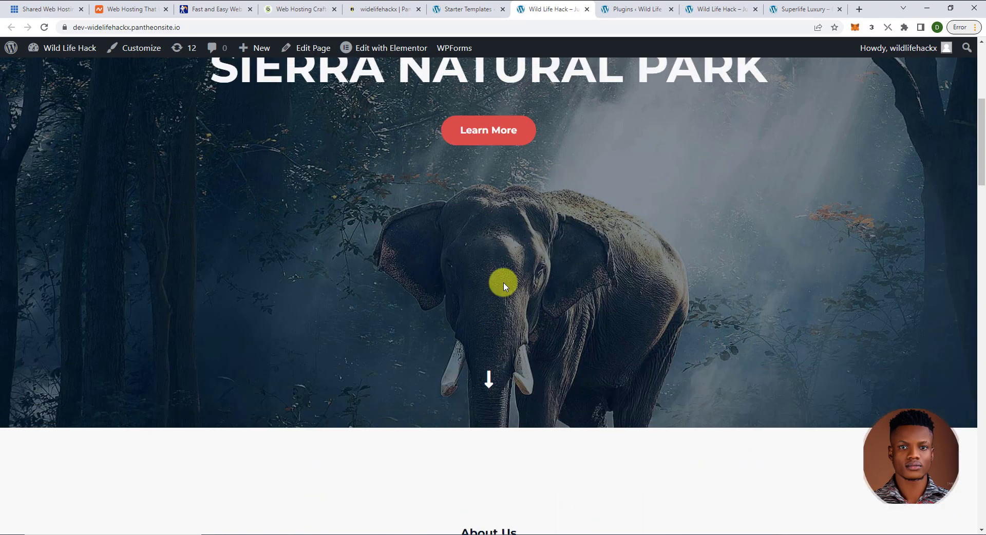
{"action": "scroll", "coordinate": [504, 285], "scroll_direction": "up", "scroll_amount": 1}
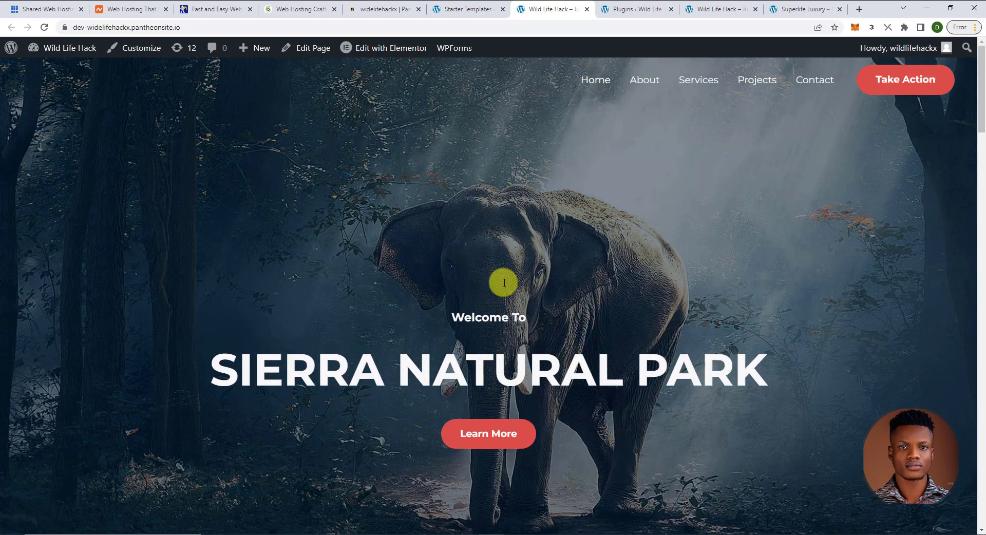
{"action": "scroll", "coordinate": [505, 284], "scroll_direction": "down", "scroll_amount": 7}
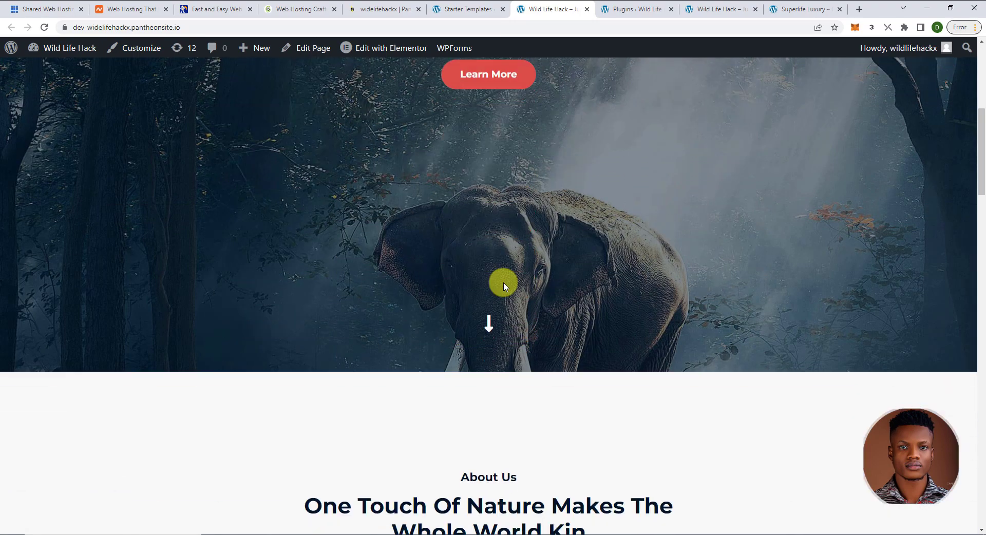
{"action": "scroll", "coordinate": [504, 287], "scroll_direction": "down", "scroll_amount": 8}
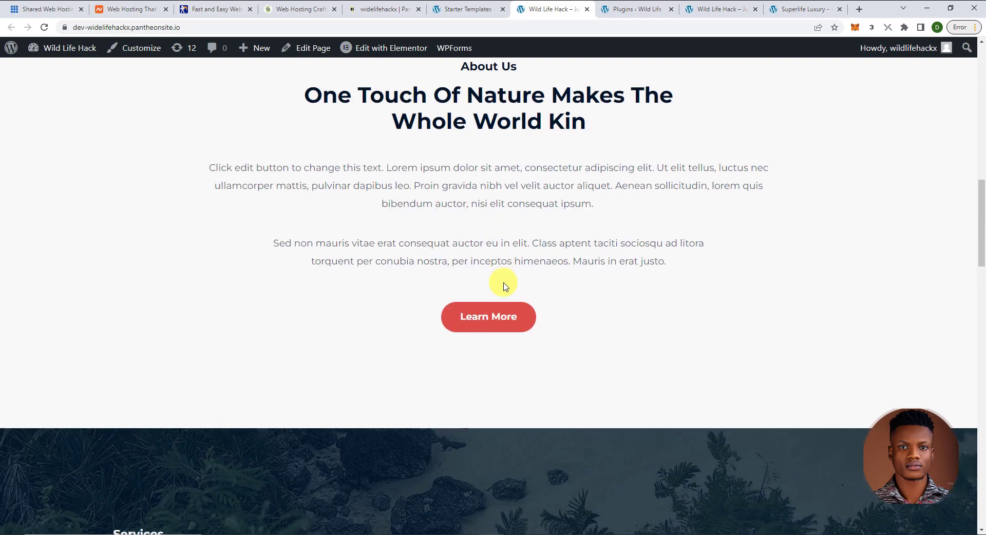
{"action": "scroll", "coordinate": [503, 283], "scroll_direction": "down", "scroll_amount": 9}
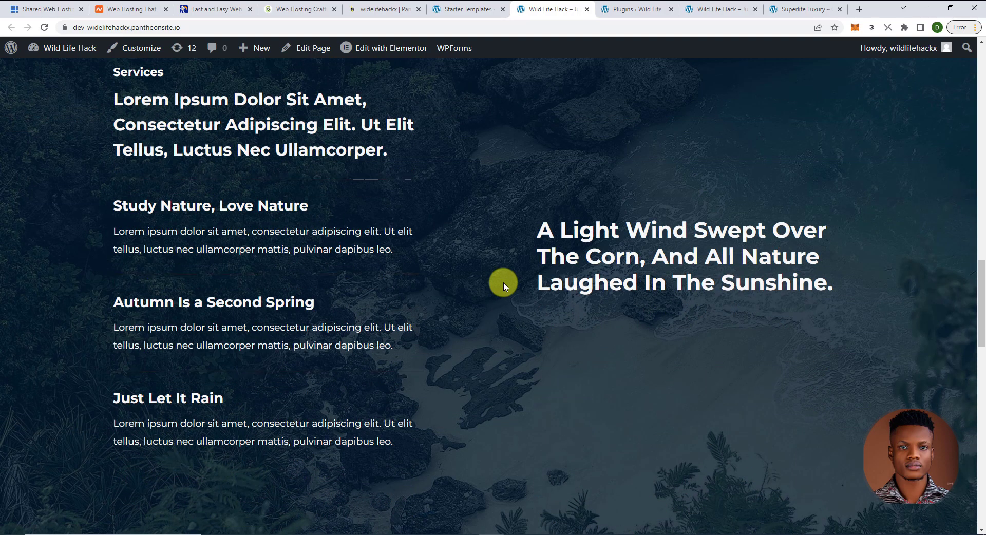
{"action": "scroll", "coordinate": [503, 285], "scroll_direction": "down", "scroll_amount": 11}
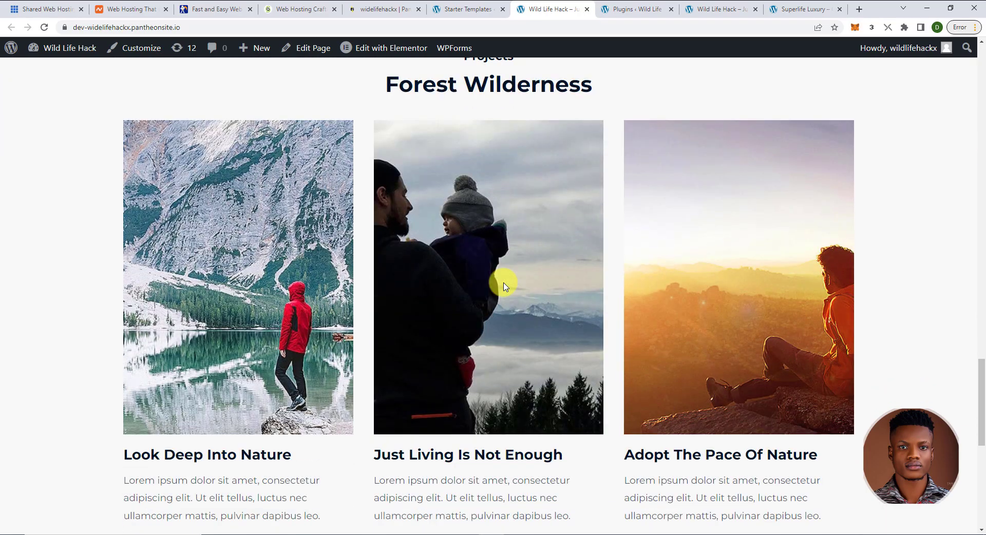
{"action": "scroll", "coordinate": [503, 287], "scroll_direction": "down", "scroll_amount": 7}
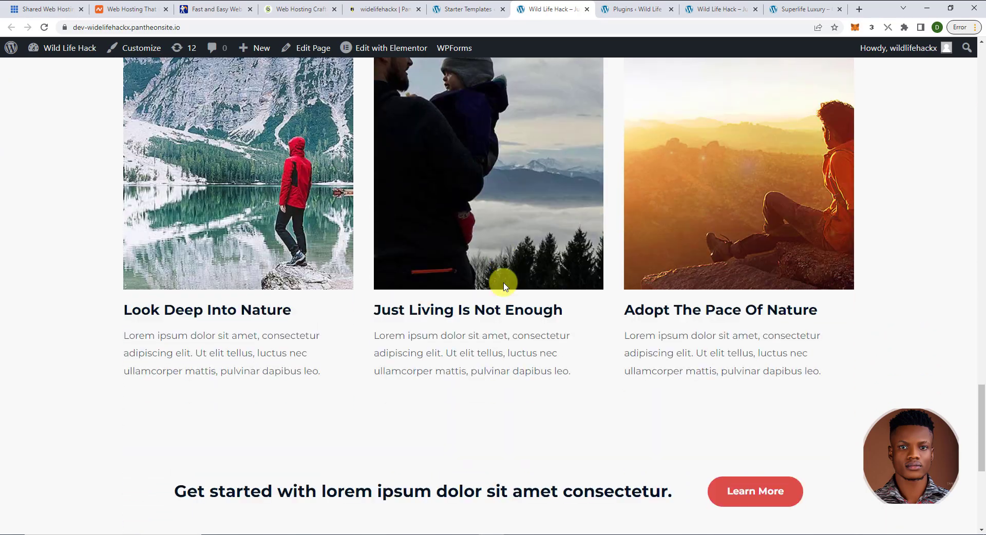
{"action": "scroll", "coordinate": [503, 287], "scroll_direction": "up", "scroll_amount": 18}
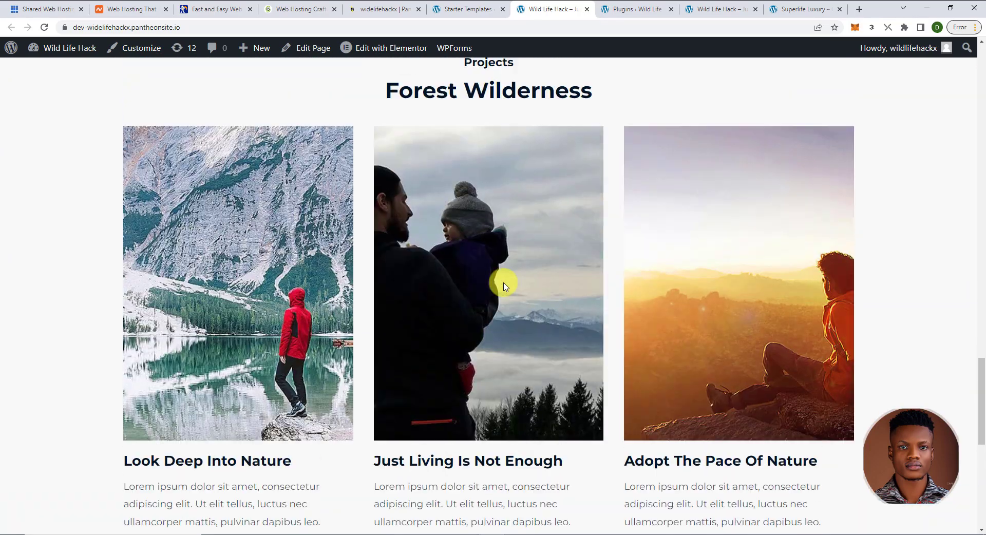
{"action": "scroll", "coordinate": [503, 286], "scroll_direction": "up", "scroll_amount": 17}
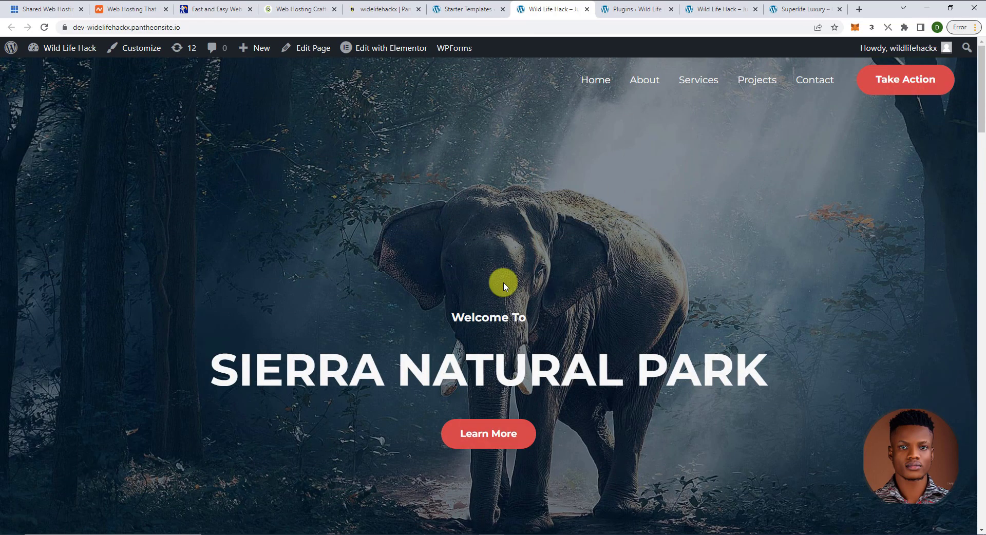
{"action": "scroll", "coordinate": [503, 286], "scroll_direction": "down", "scroll_amount": 4}
{"action": "scroll", "coordinate": [503, 287], "scroll_direction": "up", "scroll_amount": 4}
{"action": "scroll", "coordinate": [471, 268], "scroll_direction": "down", "scroll_amount": 11}
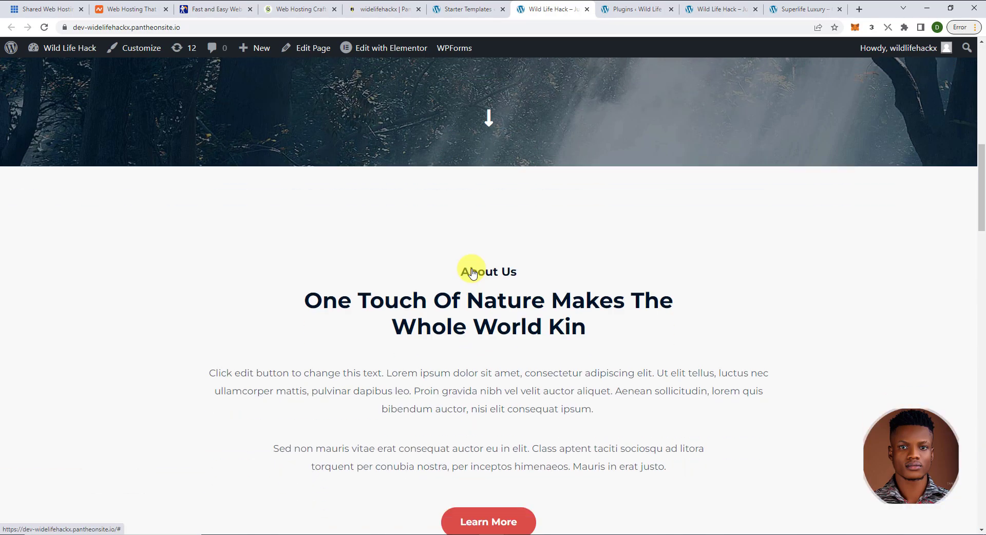
{"action": "scroll", "coordinate": [471, 272], "scroll_direction": "down", "scroll_amount": 11}
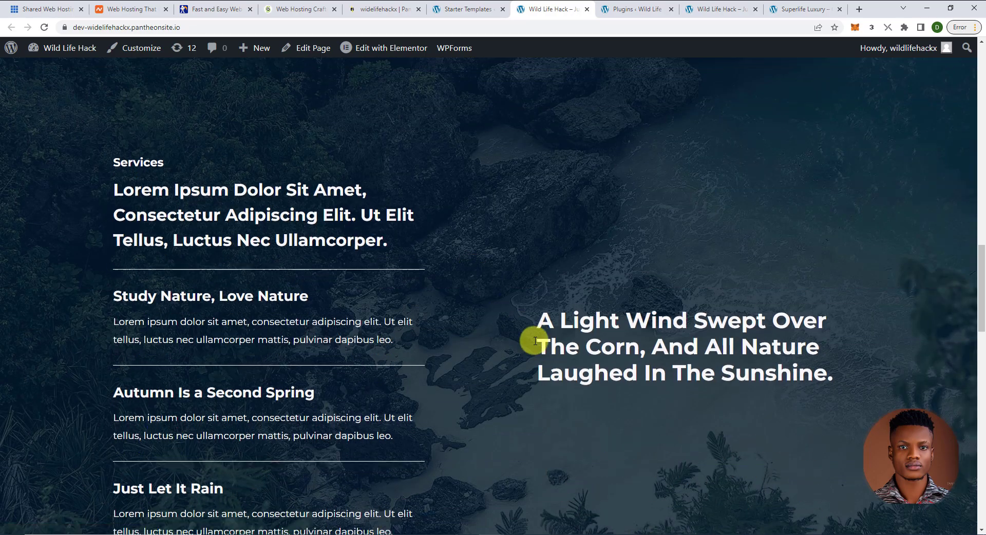
{"action": "scroll", "coordinate": [535, 341], "scroll_direction": "down", "scroll_amount": 12}
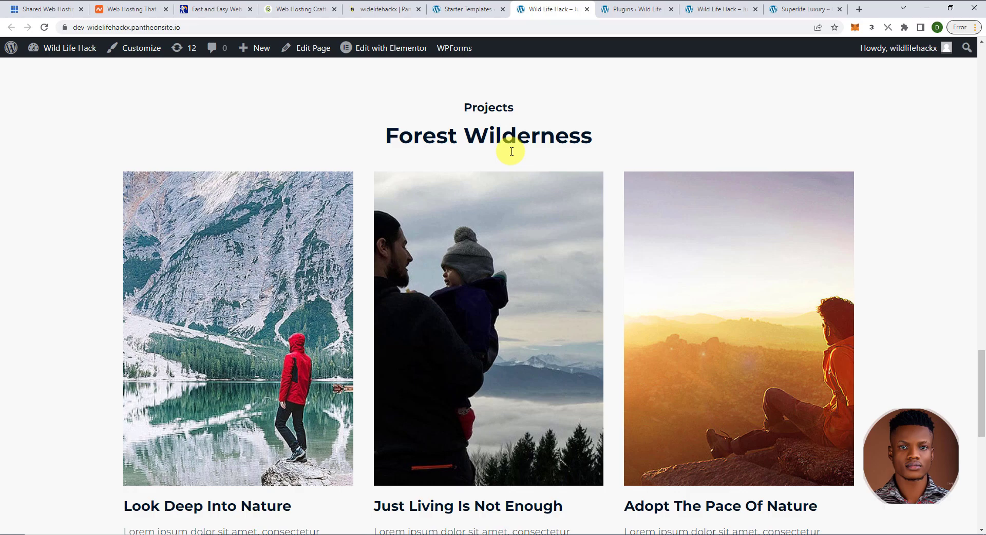
{"action": "scroll", "coordinate": [371, 278], "scroll_direction": "down", "scroll_amount": 5}
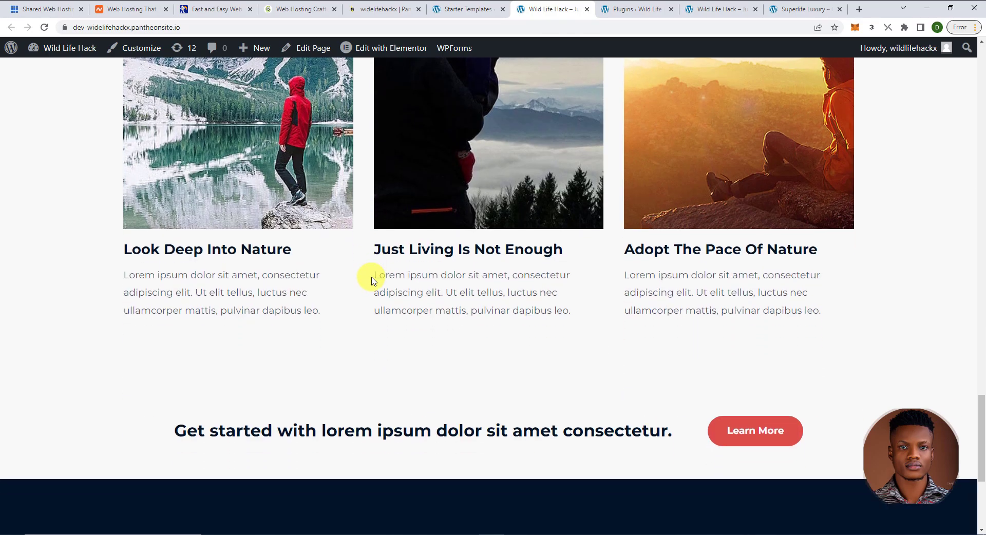
{"action": "scroll", "coordinate": [373, 278], "scroll_direction": "down", "scroll_amount": 5}
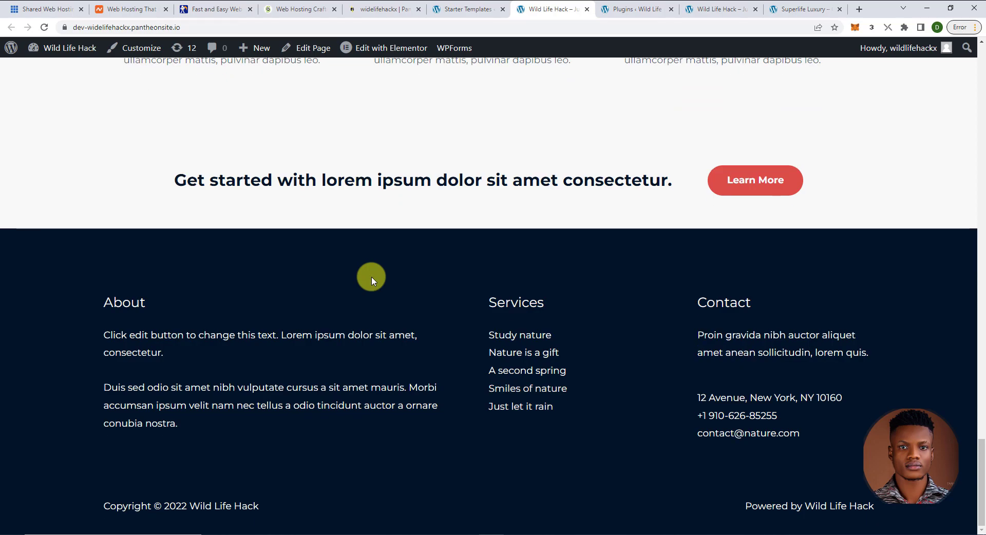
{"action": "left_click_drag", "start_coordinate": [981, 483], "coordinate": [976, 83]}
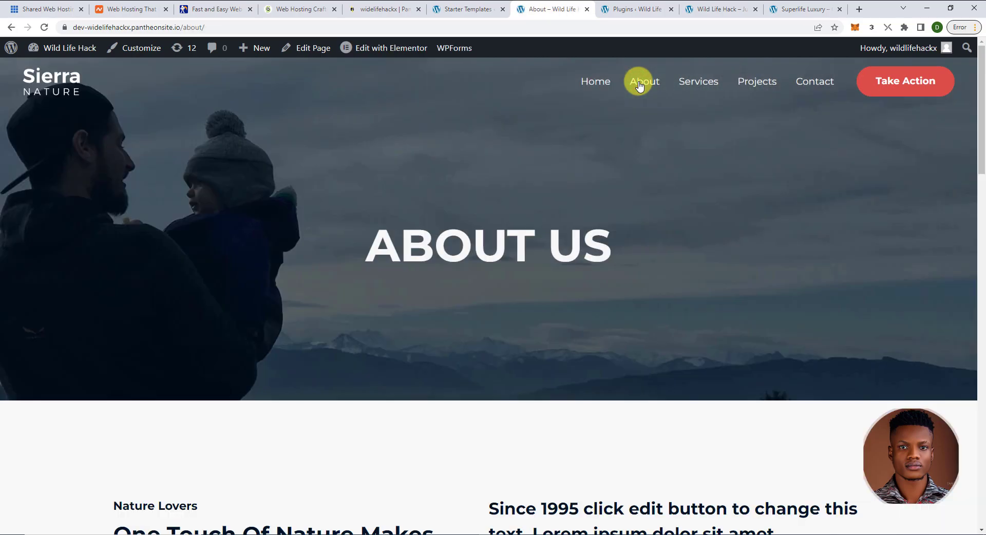
- Scroll through the About Us page sections, then go to the Services page from the menu
{"action": "scroll", "coordinate": [574, 229], "scroll_direction": "down", "scroll_amount": 12}
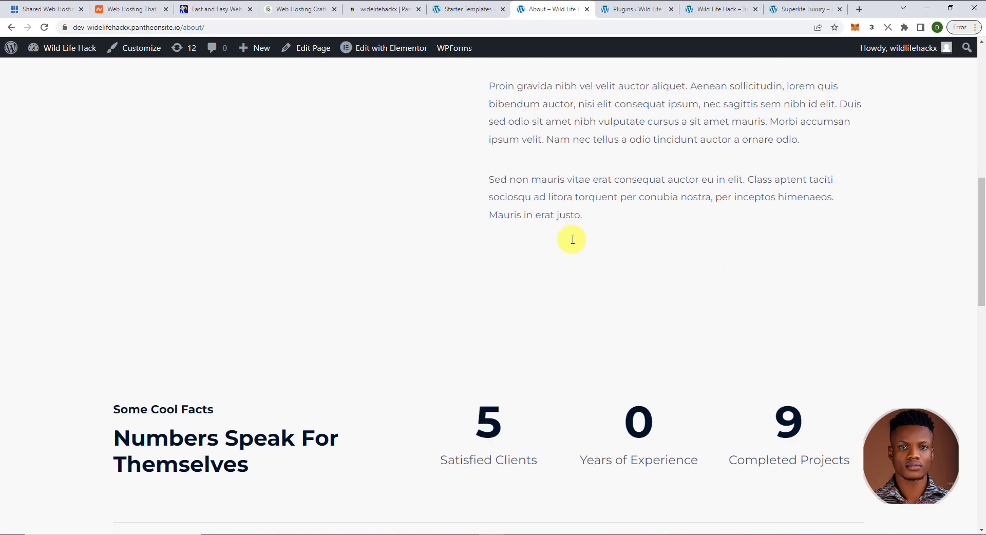
{"action": "scroll", "coordinate": [572, 237], "scroll_direction": "down", "scroll_amount": 2}
{"action": "scroll", "coordinate": [572, 238], "scroll_direction": "up", "scroll_amount": 2}
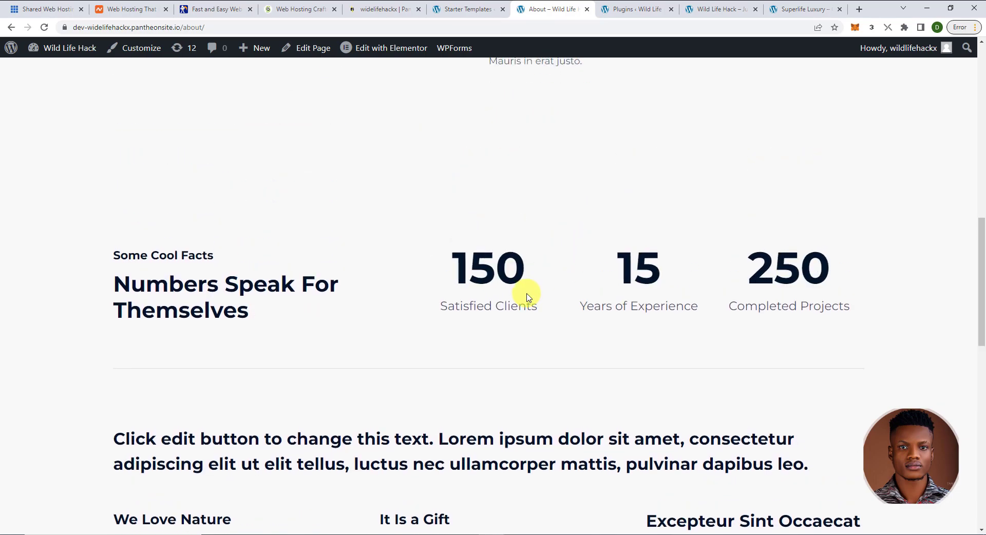
{"action": "scroll", "coordinate": [527, 293], "scroll_direction": "down", "scroll_amount": 3}
{"action": "scroll", "coordinate": [527, 293], "scroll_direction": "down", "scroll_amount": 8}
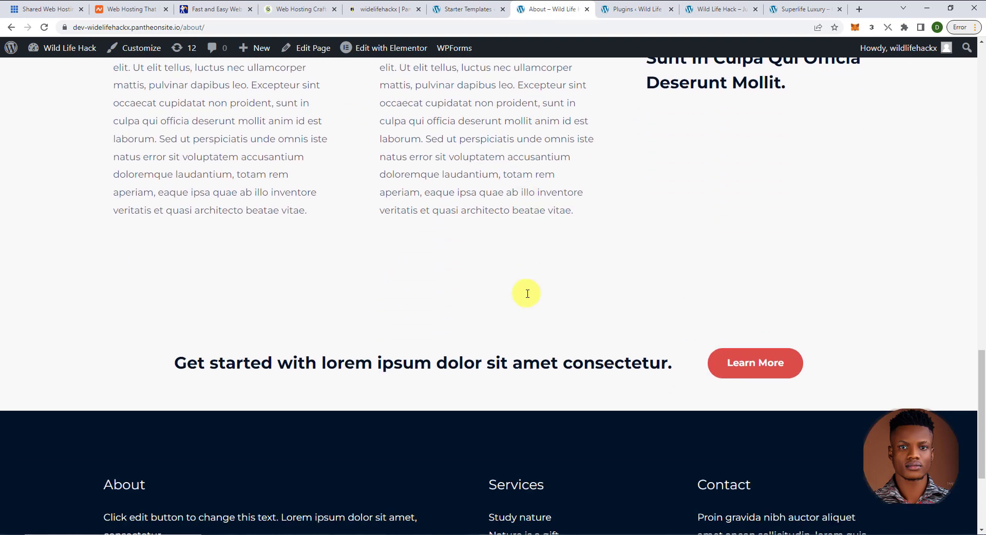
{"action": "scroll", "coordinate": [527, 296], "scroll_direction": "down", "scroll_amount": 3}
{"action": "scroll", "coordinate": [528, 297], "scroll_direction": "up", "scroll_amount": 10}
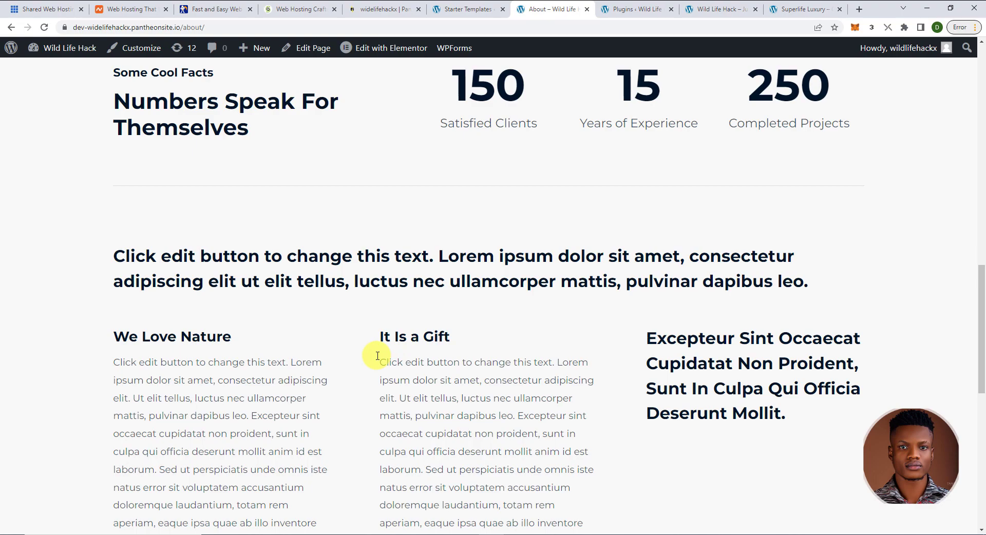
{"action": "scroll", "coordinate": [377, 355], "scroll_direction": "down", "scroll_amount": 1}
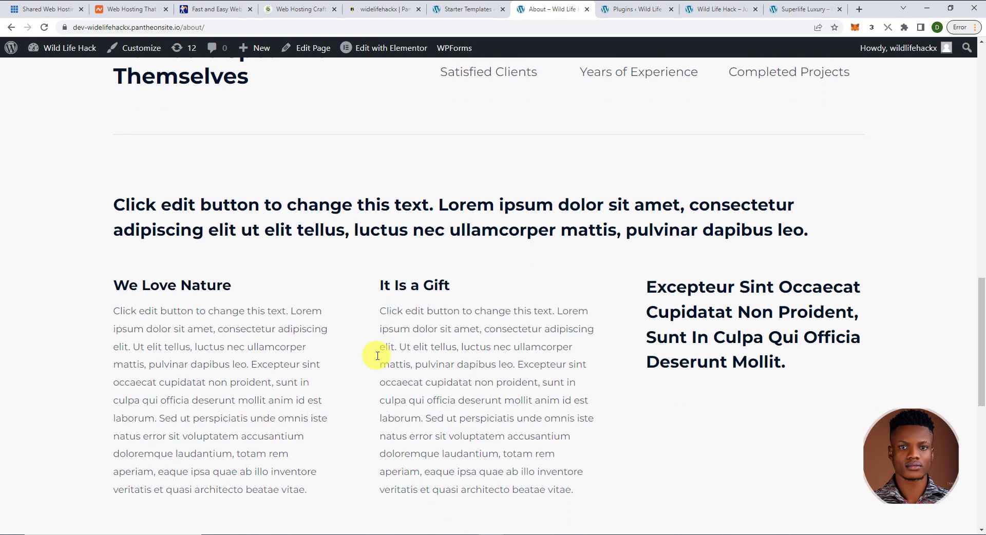
{"action": "scroll", "coordinate": [377, 356], "scroll_direction": "up", "scroll_amount": 7}
{"action": "scroll", "coordinate": [378, 358], "scroll_direction": "up", "scroll_amount": 9}
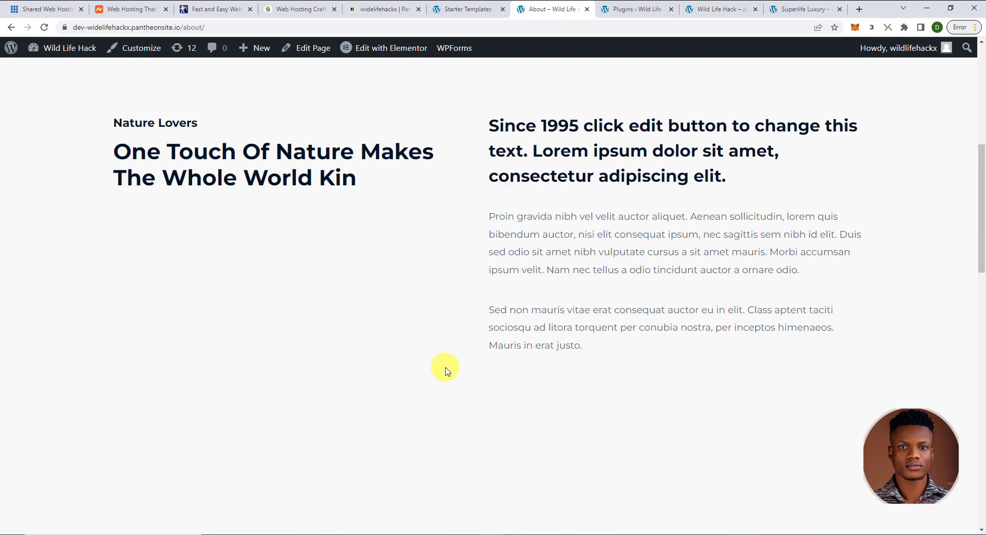
{"action": "scroll", "coordinate": [445, 371], "scroll_direction": "down", "scroll_amount": 2}
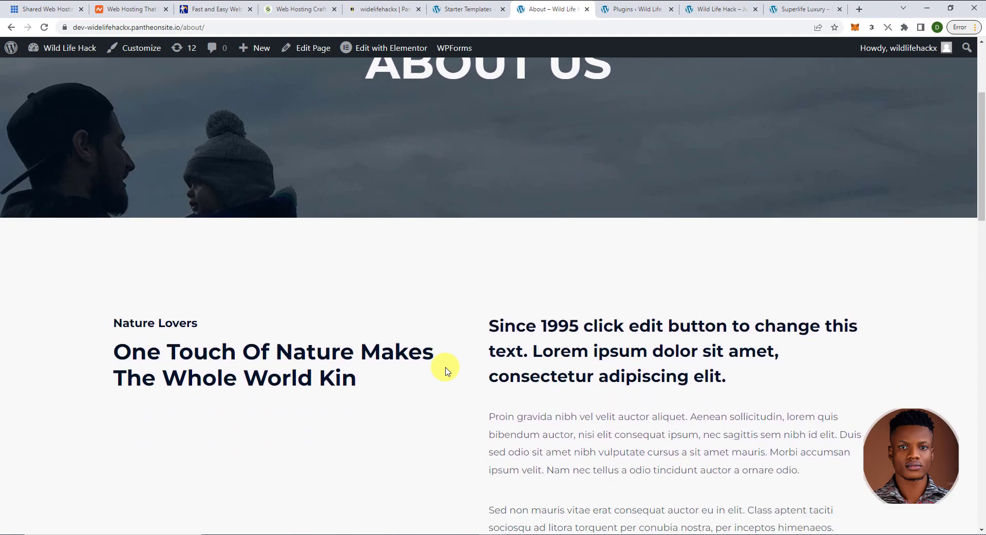
{"action": "scroll", "coordinate": [445, 371], "scroll_direction": "up", "scroll_amount": 4}
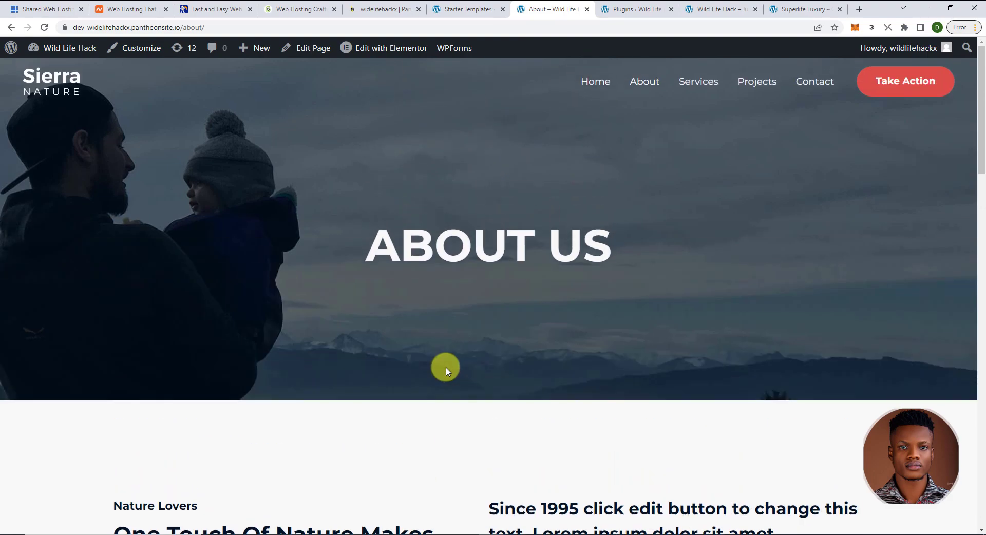
{"action": "scroll", "coordinate": [445, 371], "scroll_direction": "down", "scroll_amount": 4}
{"action": "scroll", "coordinate": [529, 372], "scroll_direction": "down", "scroll_amount": 1}
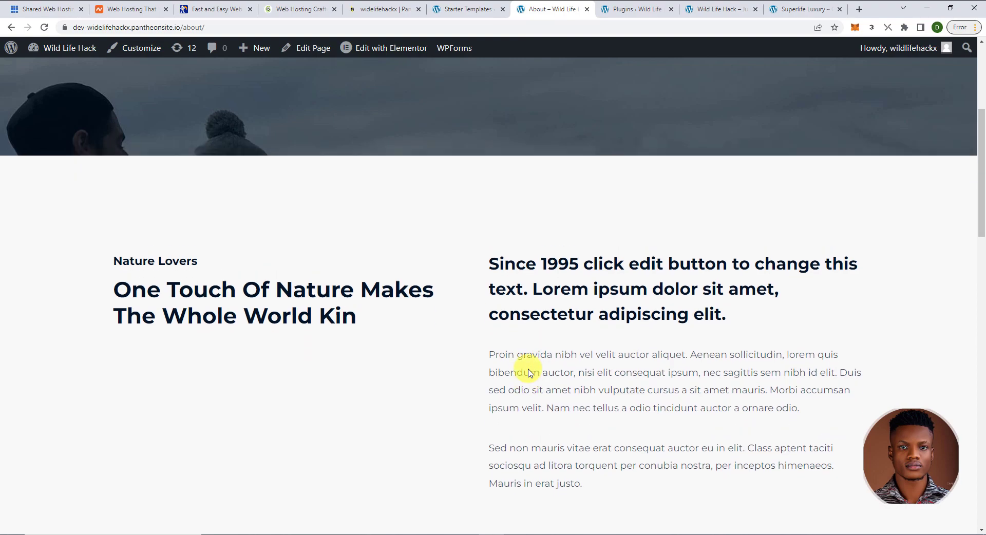
{"action": "scroll", "coordinate": [529, 372], "scroll_direction": "up", "scroll_amount": 5}
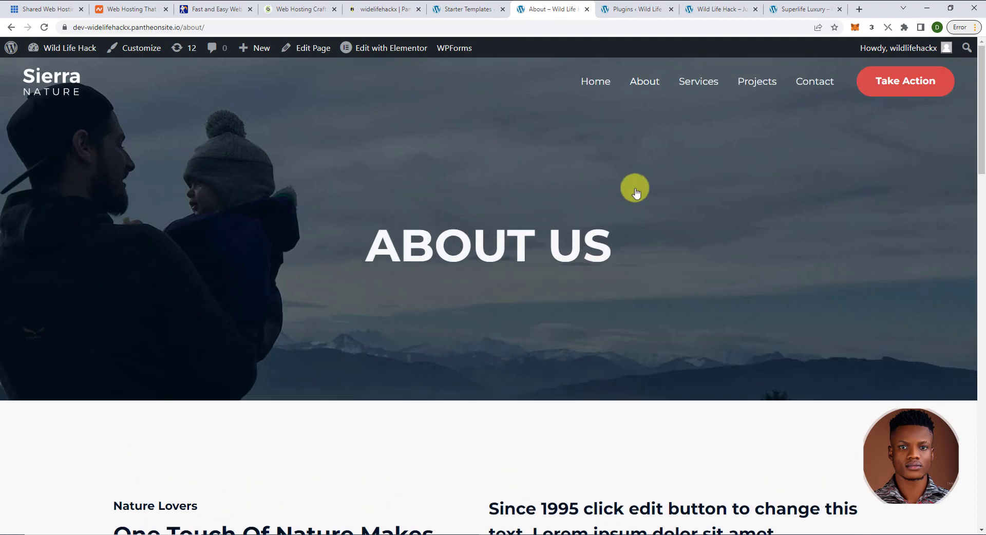
{"action": "left_click", "coordinate": [698, 81]}
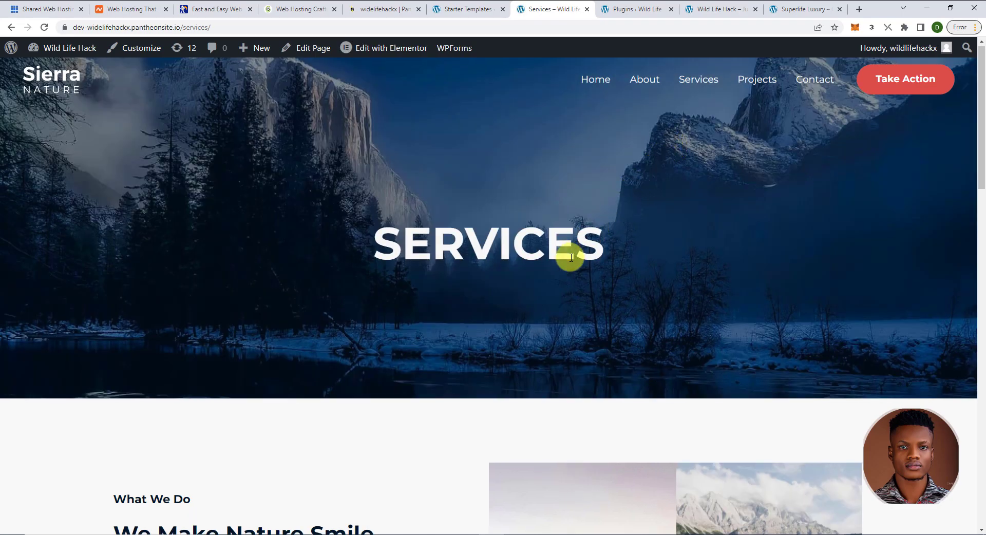
- Browse the Services page and Projects cards like 'Look Deep Into Nature', then head to Contact
{"action": "scroll", "coordinate": [571, 258], "scroll_direction": "down", "scroll_amount": 14}
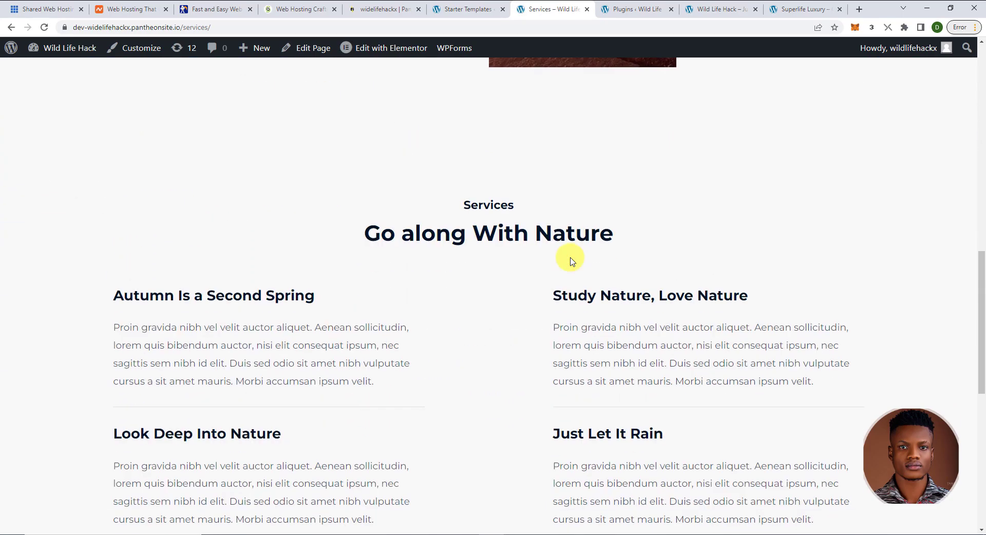
{"action": "scroll", "coordinate": [571, 261], "scroll_direction": "down", "scroll_amount": 9}
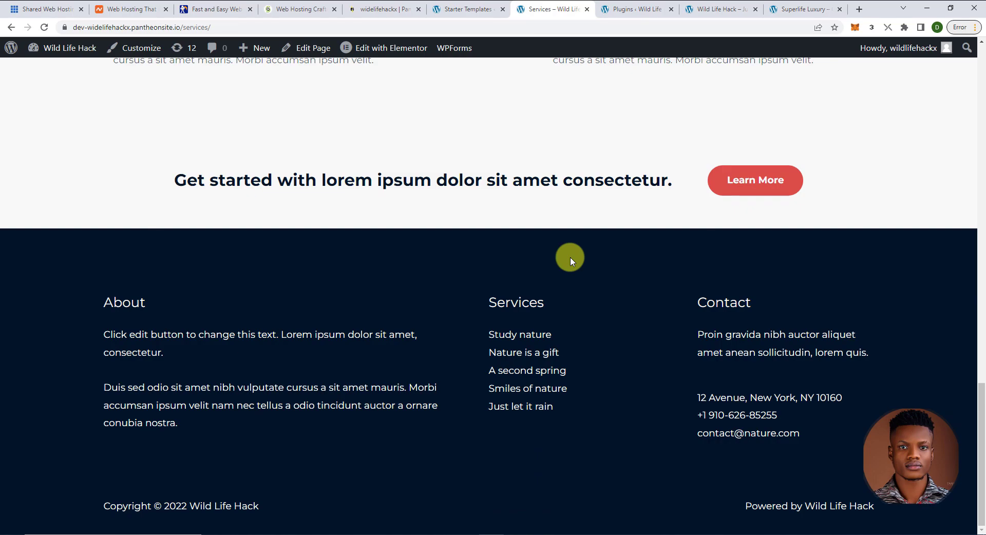
{"action": "scroll", "coordinate": [571, 261], "scroll_direction": "up", "scroll_amount": 10}
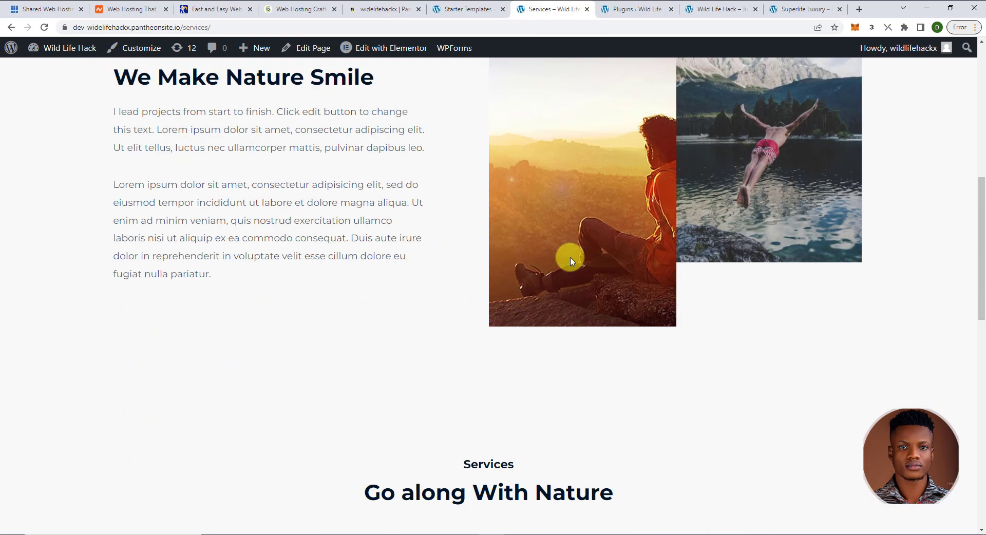
{"action": "scroll", "coordinate": [570, 259], "scroll_direction": "up", "scroll_amount": 8}
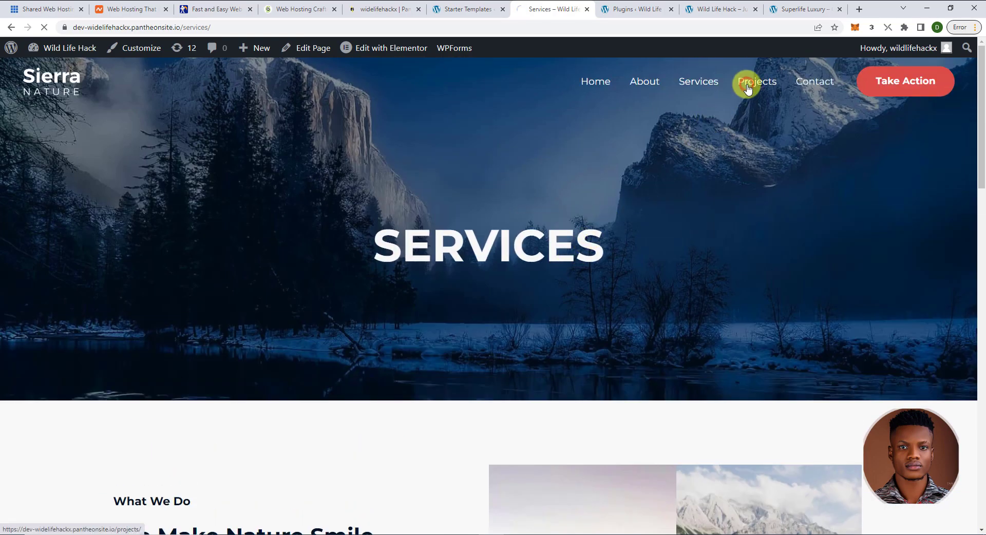
{"action": "scroll", "coordinate": [554, 301], "scroll_direction": "down", "scroll_amount": 10}
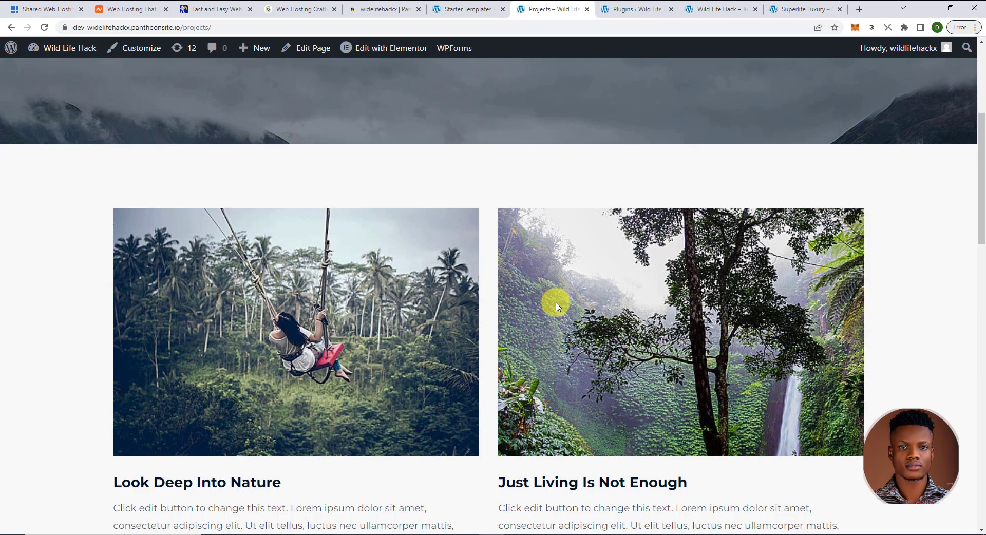
{"action": "scroll", "coordinate": [558, 307], "scroll_direction": "down", "scroll_amount": 10}
{"action": "scroll", "coordinate": [558, 306], "scroll_direction": "up", "scroll_amount": 3}
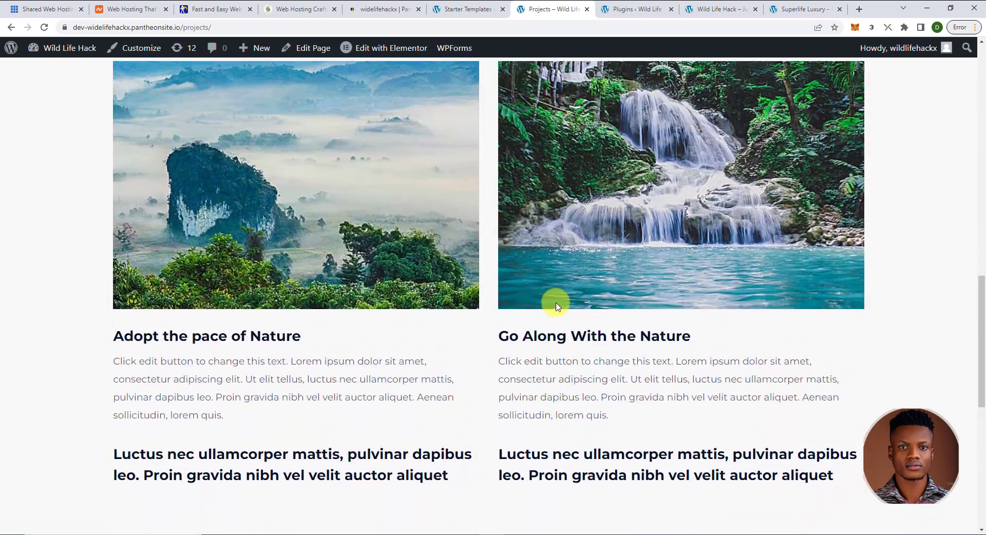
{"action": "scroll", "coordinate": [557, 307], "scroll_direction": "up", "scroll_amount": 8}
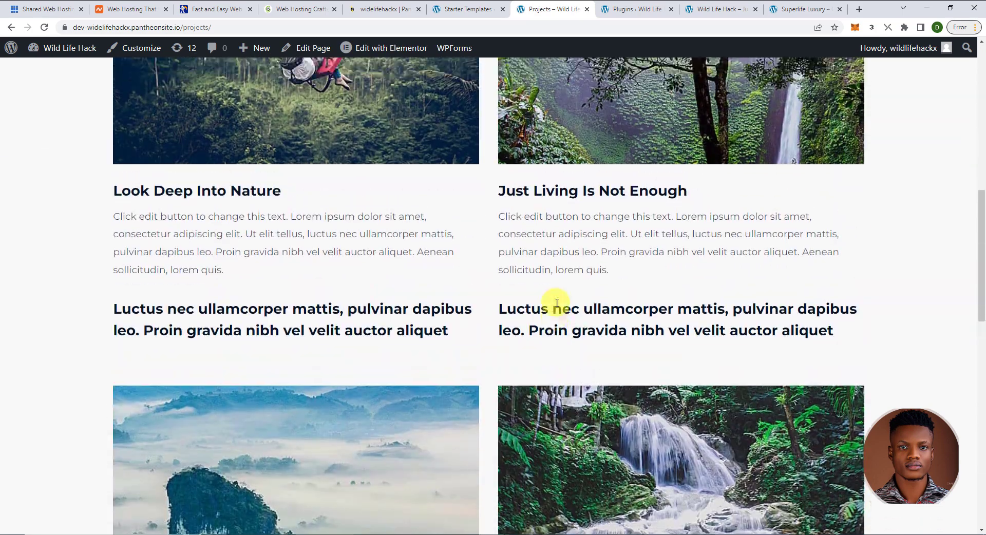
{"action": "scroll", "coordinate": [508, 318], "scroll_direction": "up", "scroll_amount": 8}
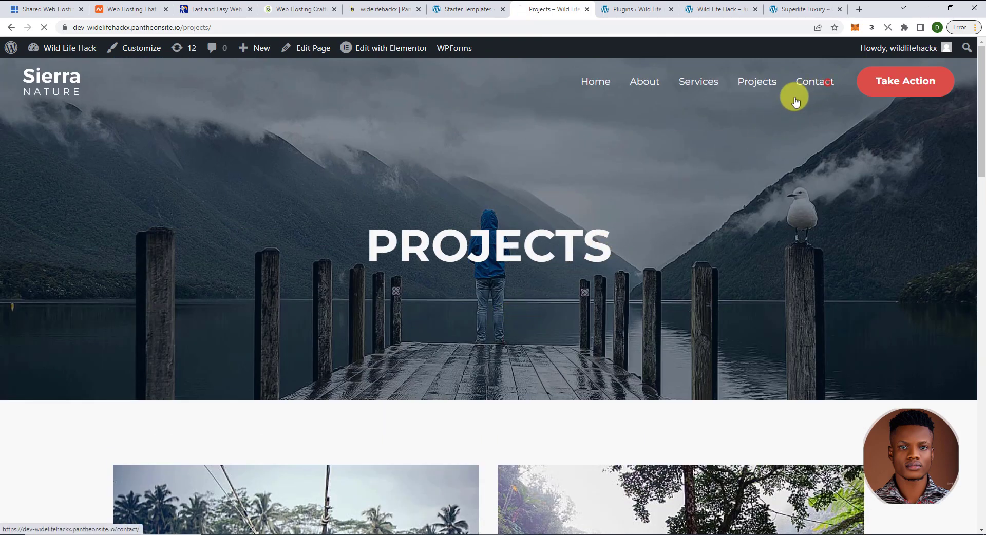
{"action": "left_click", "coordinate": [796, 93]}
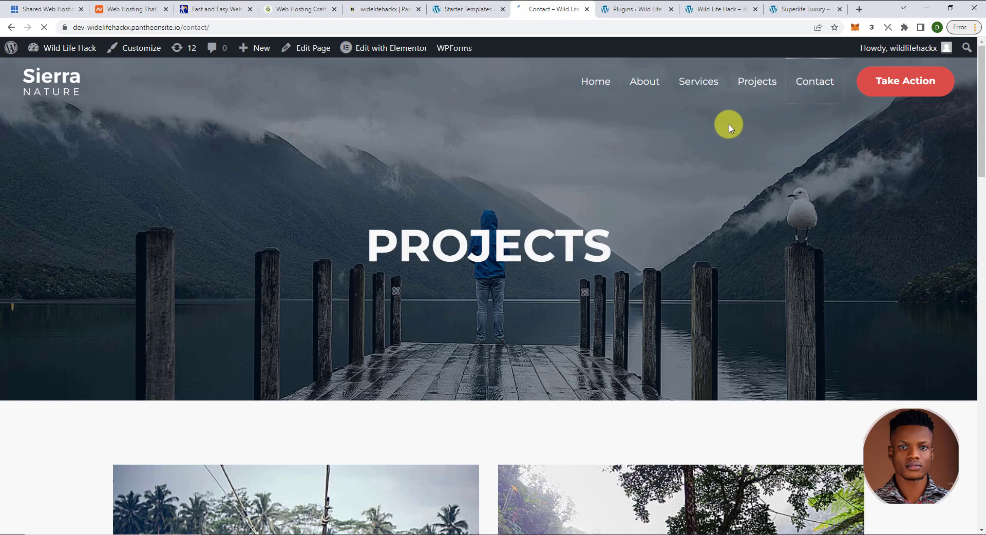
- Scroll to the Contact Us form, try the Your Name field, then return to the Home page
{"action": "scroll", "coordinate": [606, 292], "scroll_direction": "down", "scroll_amount": 4}
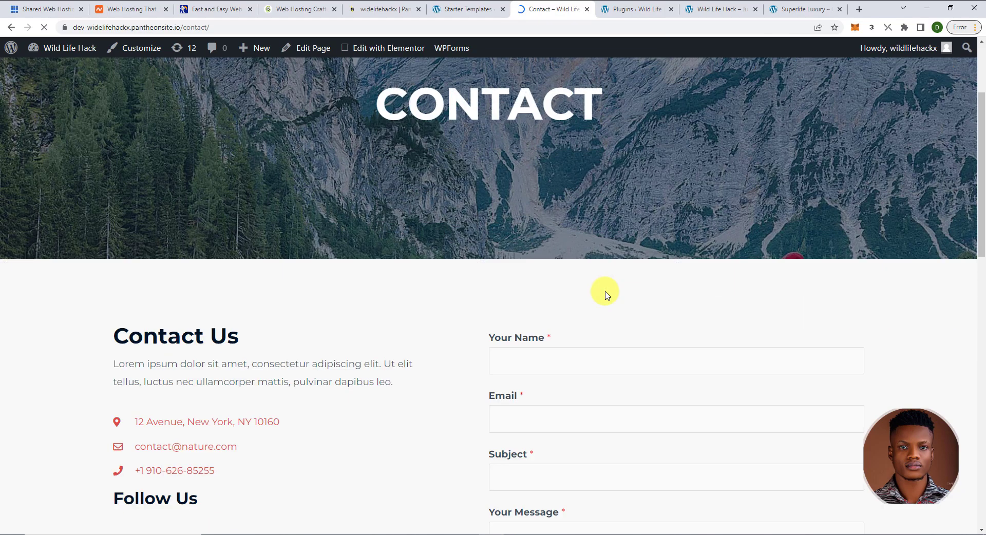
{"action": "left_click", "coordinate": [553, 302]}
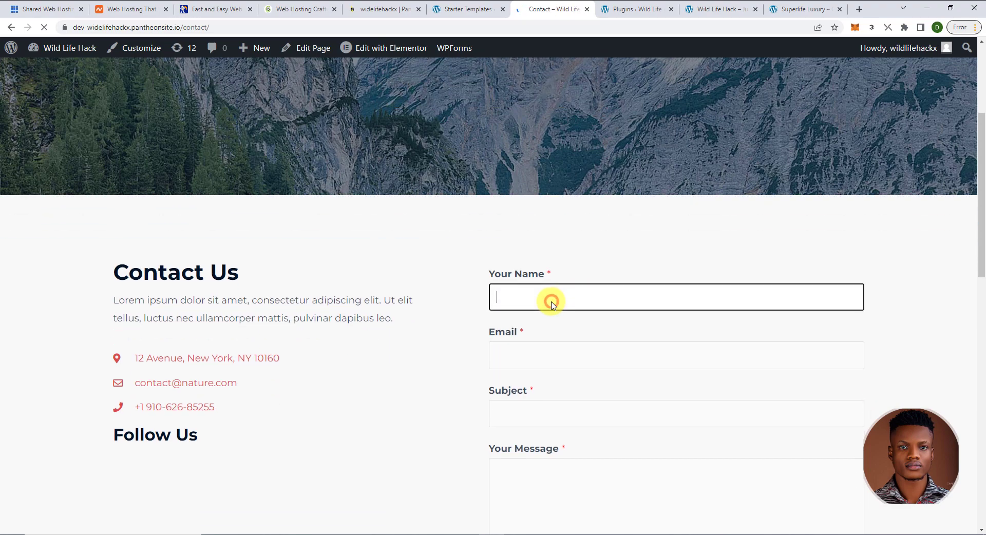
{"action": "scroll", "coordinate": [549, 297], "scroll_direction": "down", "scroll_amount": 2}
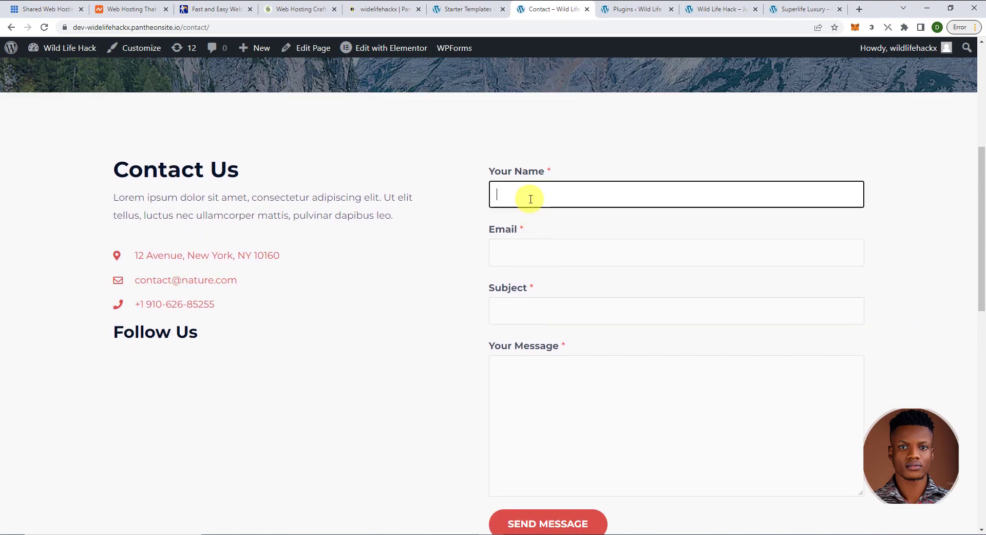
{"action": "scroll", "coordinate": [530, 199], "scroll_direction": "down", "scroll_amount": 1}
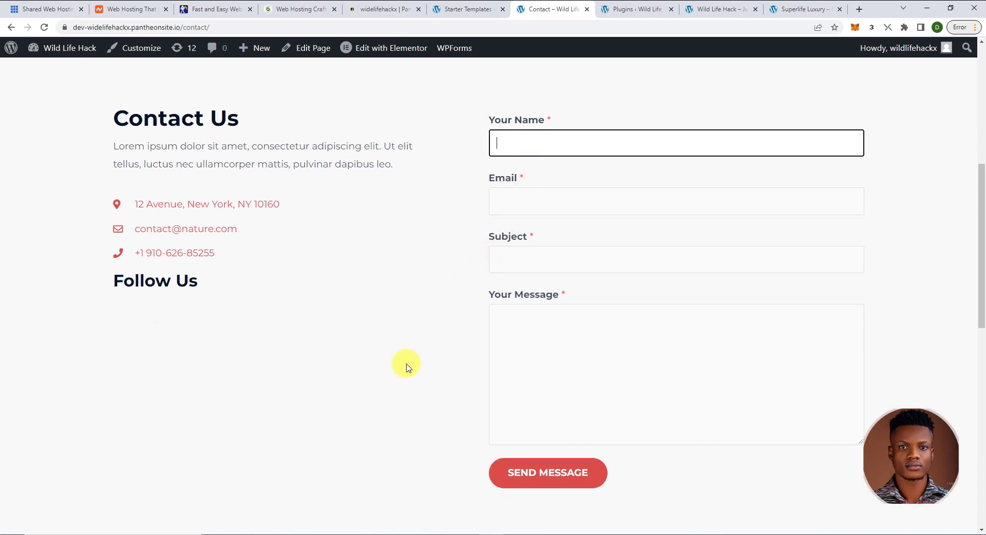
{"action": "scroll", "coordinate": [406, 367], "scroll_direction": "up", "scroll_amount": 7}
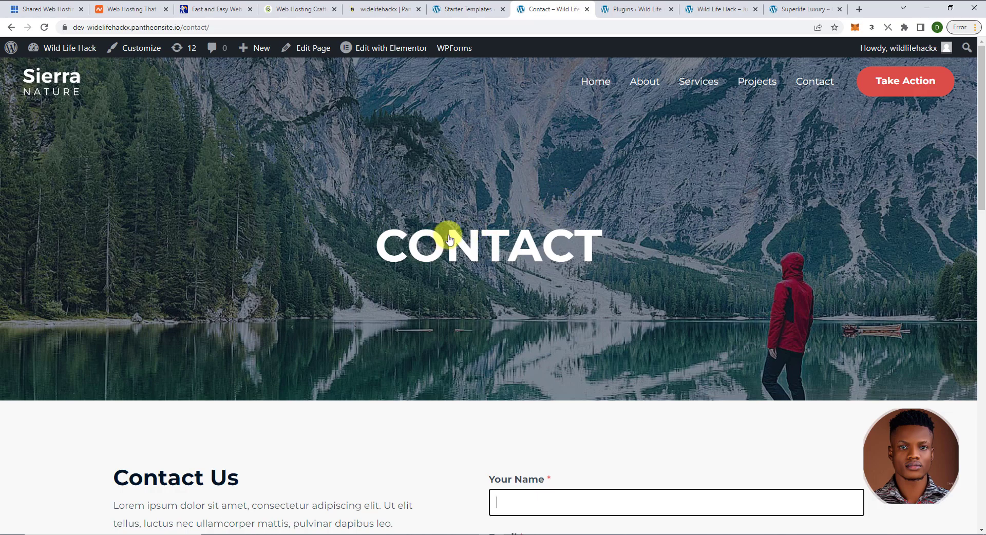
{"action": "left_click", "coordinate": [595, 85]}
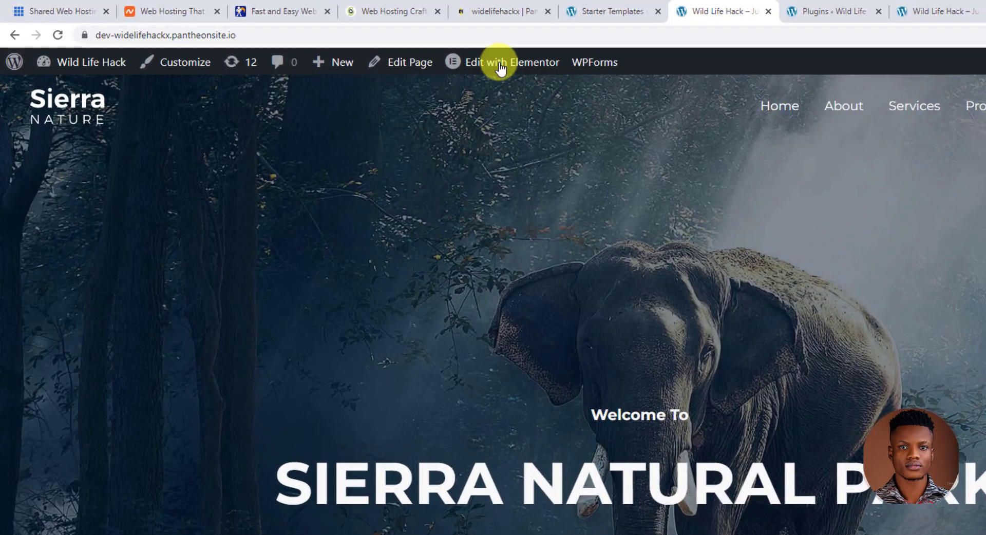
- Launch Elementor on the Wild Life Hack home page from the WordPress admin bar
{"action": "mouse_move", "coordinate": [382, 52]}
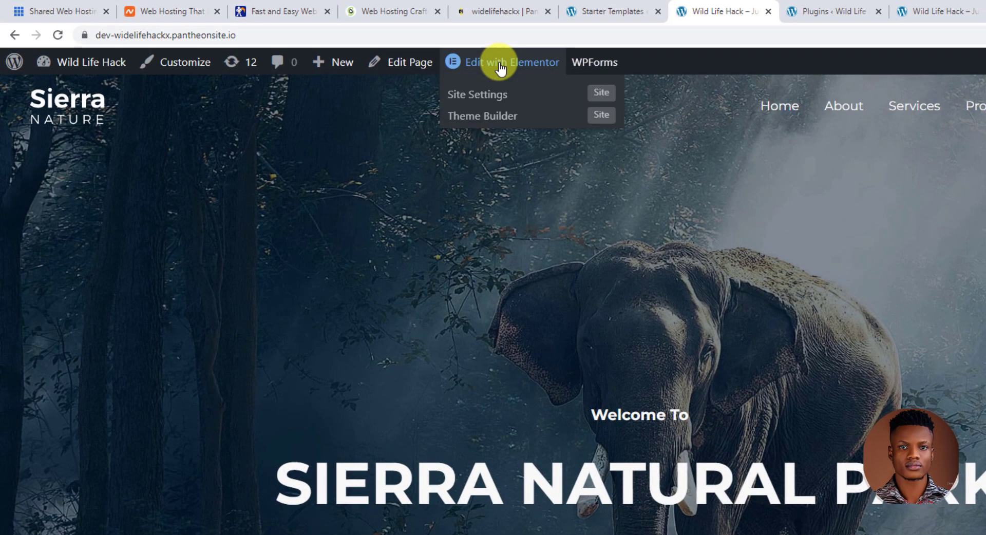
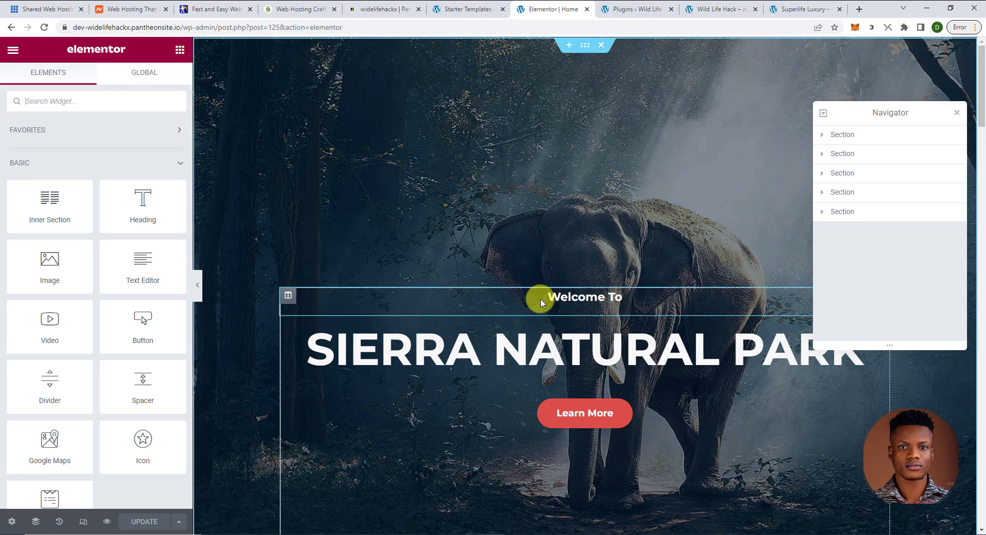
- Rename the hero heading from 'Sierra Natural Park' to 'Wild Natural Park'
{"action": "left_click", "coordinate": [956, 113]}
{"action": "scroll", "coordinate": [590, 298], "scroll_direction": "down", "scroll_amount": 1}
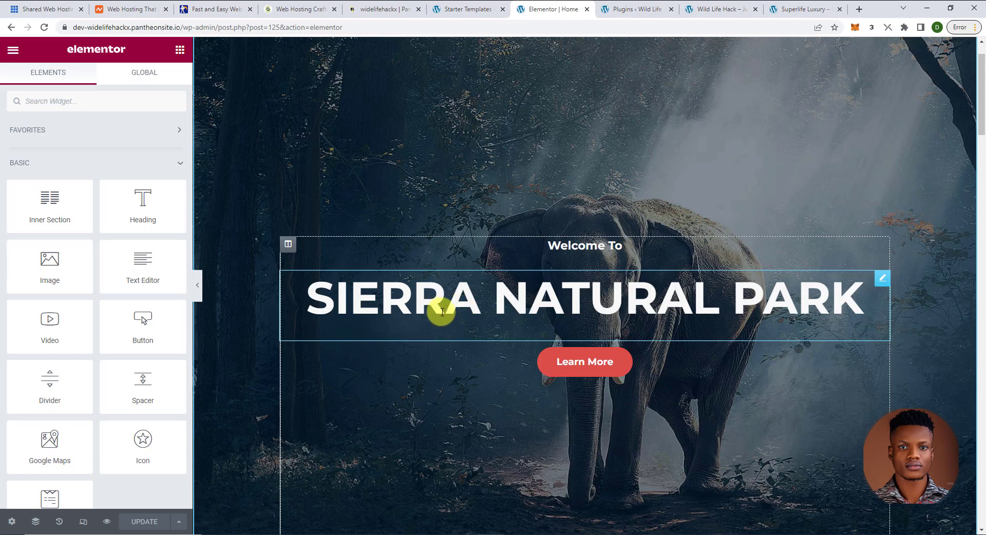
{"action": "left_click", "coordinate": [482, 306]}
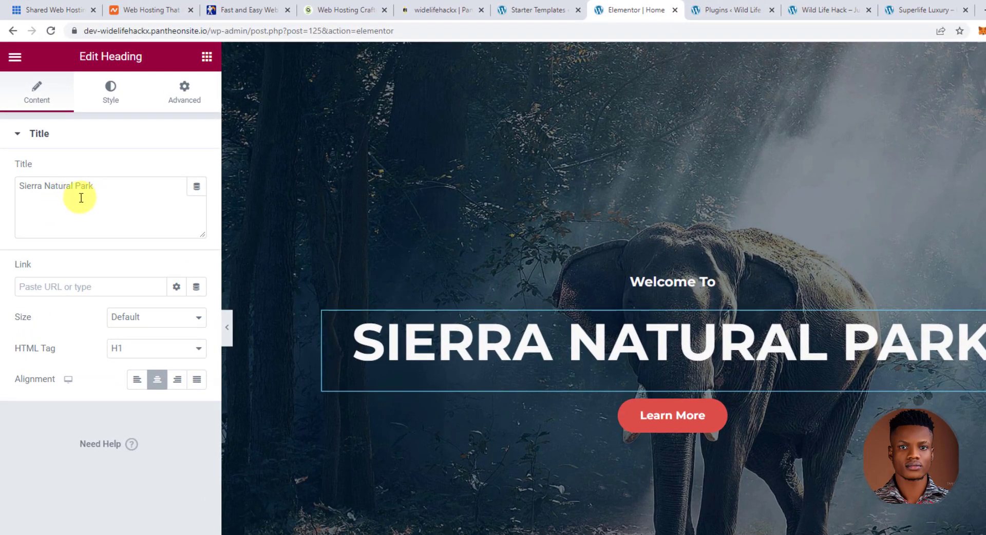
{"action": "left_click_drag", "start_coordinate": [42, 188], "coordinate": [12, 194]}
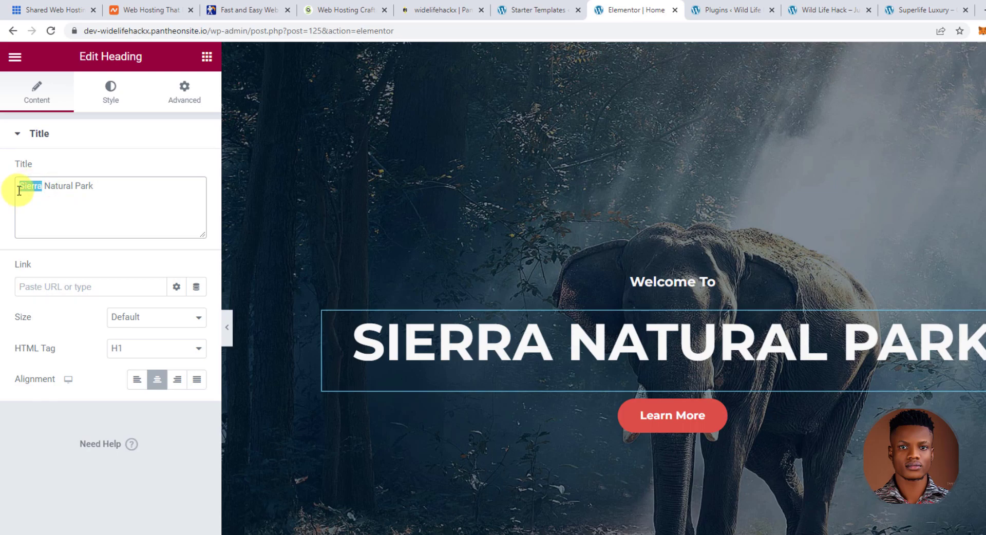
{"action": "type", "text": "Wild"}
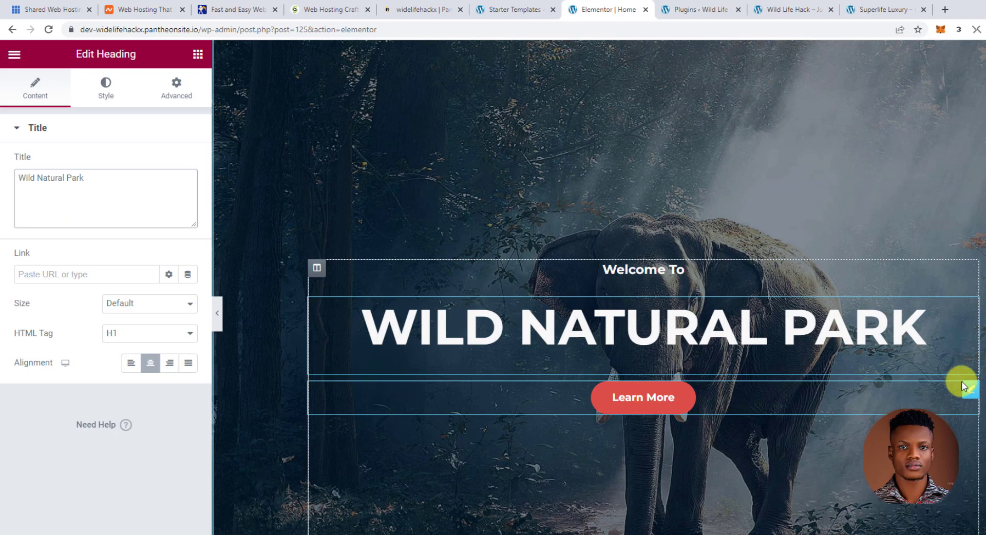
- Change the hero button label from 'Learn More' to 'Learn Now'
{"action": "left_click", "coordinate": [970, 394]}
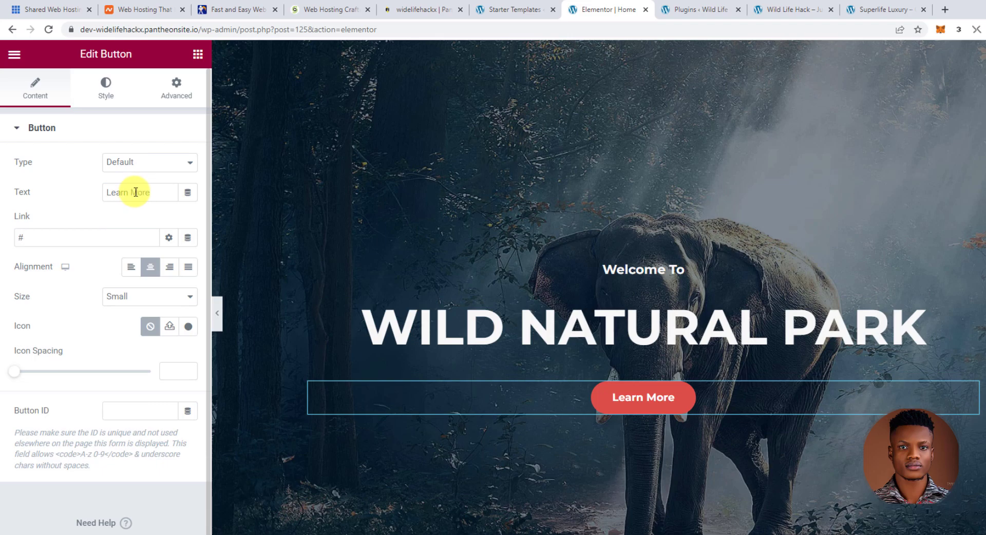
{"action": "left_click_drag", "start_coordinate": [150, 193], "coordinate": [133, 195]}
{"action": "type", "text": "Now"}
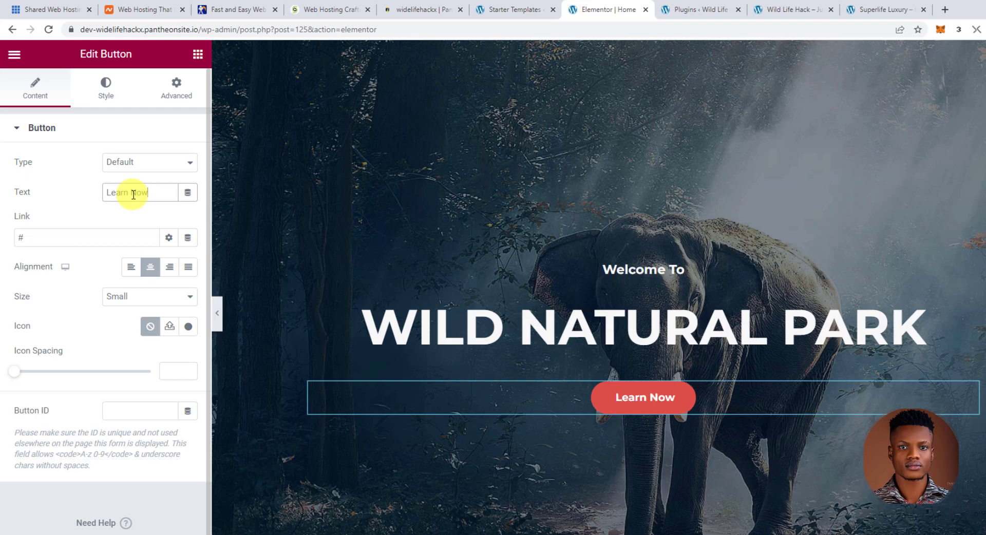
{"action": "scroll", "coordinate": [695, 266], "scroll_direction": "down", "scroll_amount": 3}
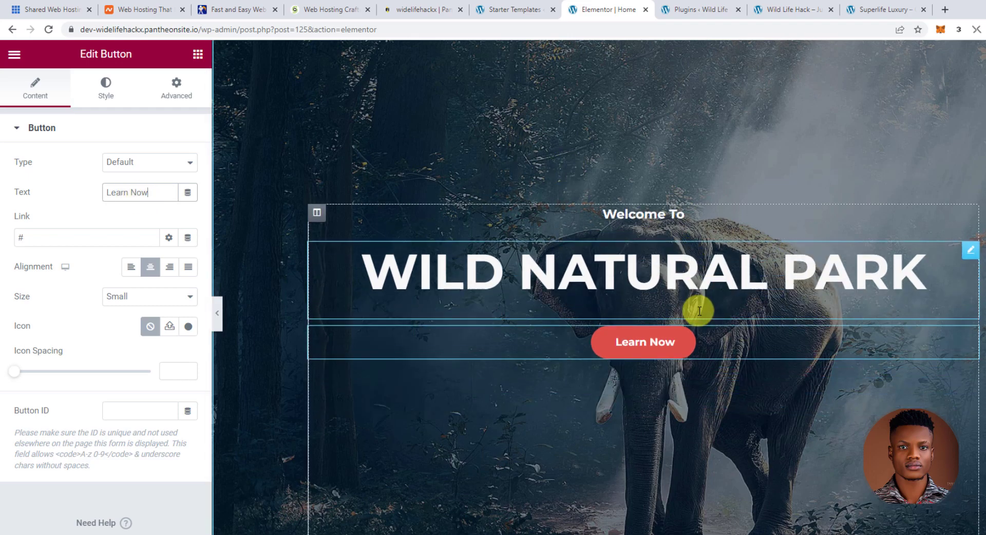
{"action": "scroll", "coordinate": [688, 205], "scroll_direction": "down", "scroll_amount": 2}
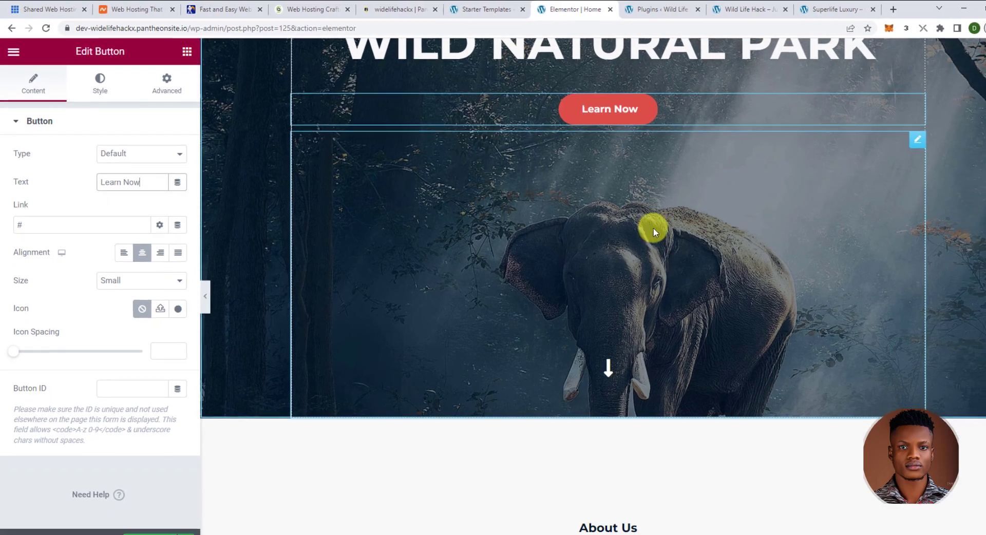
{"action": "scroll", "coordinate": [690, 254], "scroll_direction": "up", "scroll_amount": 2}
{"action": "scroll", "coordinate": [641, 260], "scroll_direction": "up", "scroll_amount": 3}
{"action": "scroll", "coordinate": [560, 257], "scroll_direction": "up", "scroll_amount": 2}
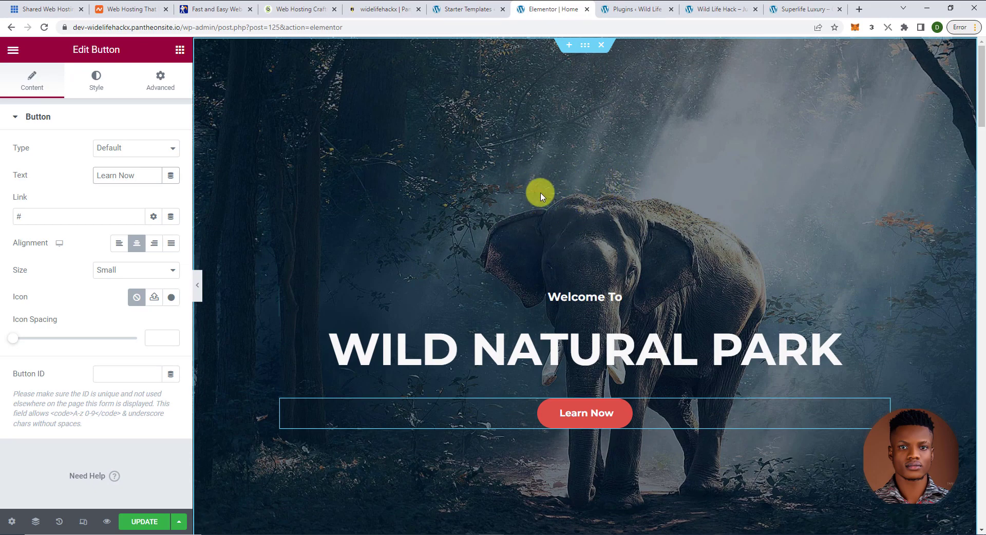
- Set the hero section background to the bg-03-free-img photo of a man holding a child
{"action": "left_click", "coordinate": [585, 47]}
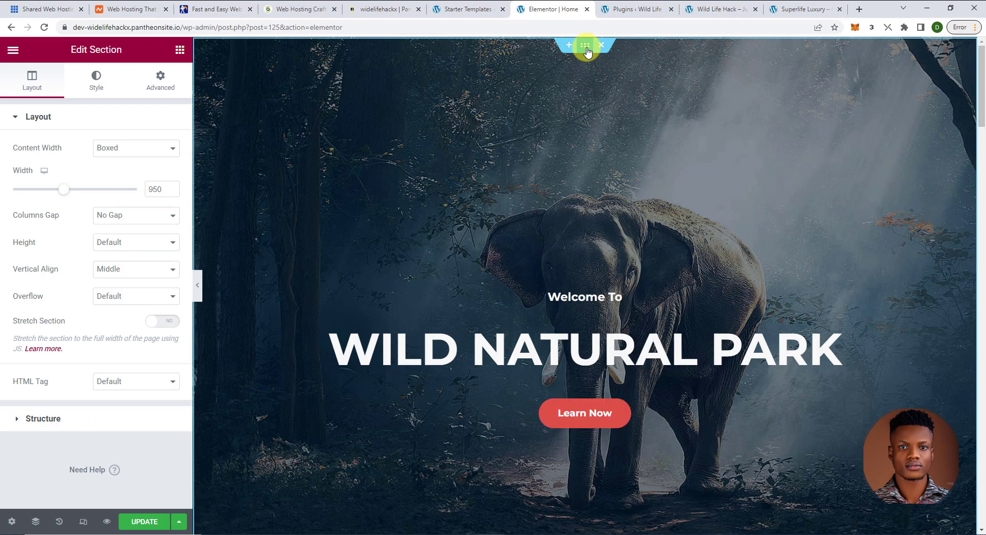
{"action": "left_click", "coordinate": [98, 82]}
{"action": "mouse_move", "coordinate": [88, 249]}
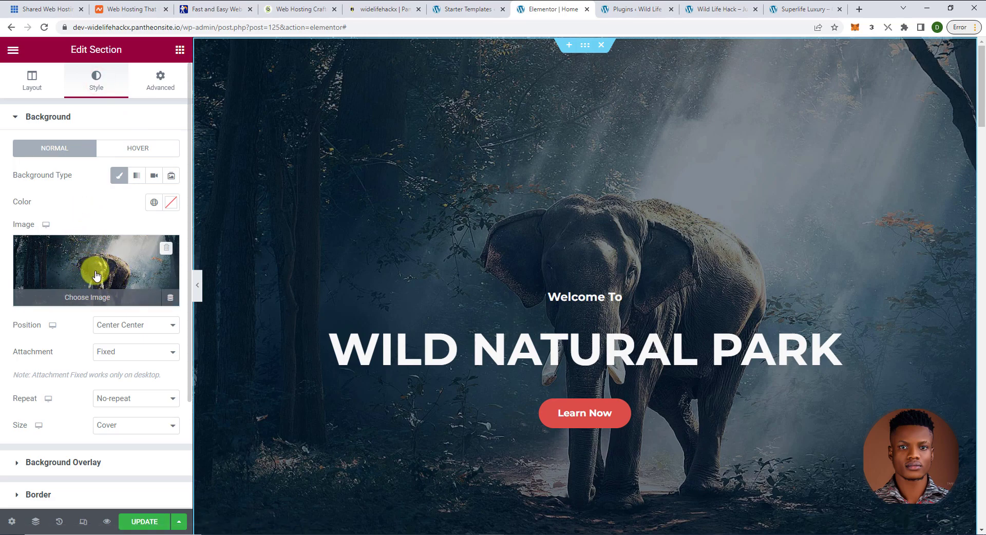
{"action": "left_click", "coordinate": [99, 293]}
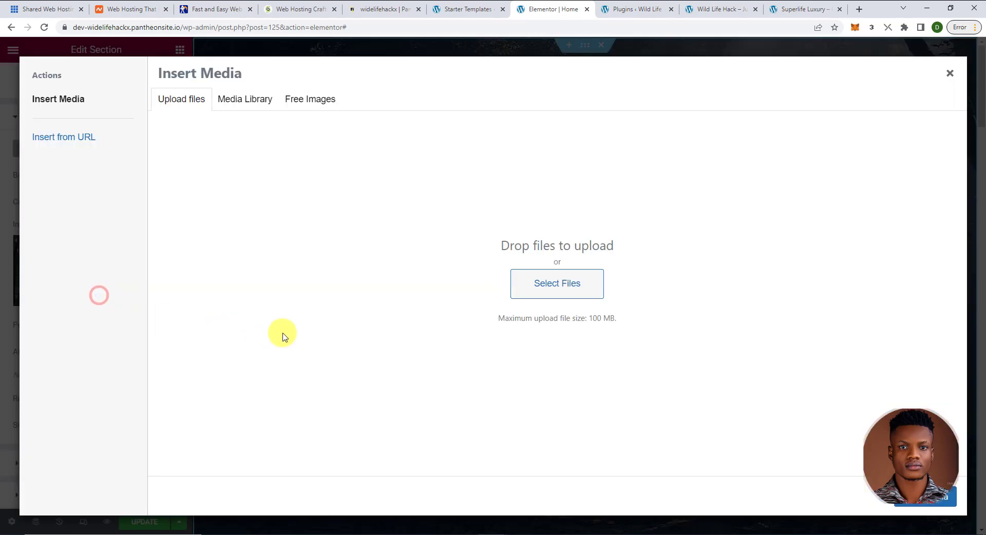
{"action": "left_click", "coordinate": [251, 101]}
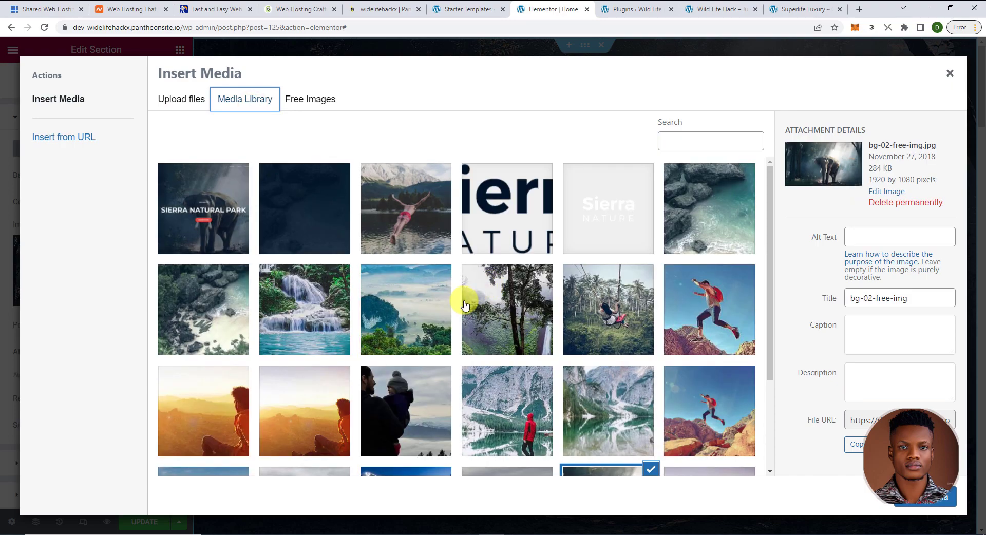
{"action": "scroll", "coordinate": [464, 308], "scroll_direction": "down", "scroll_amount": 2}
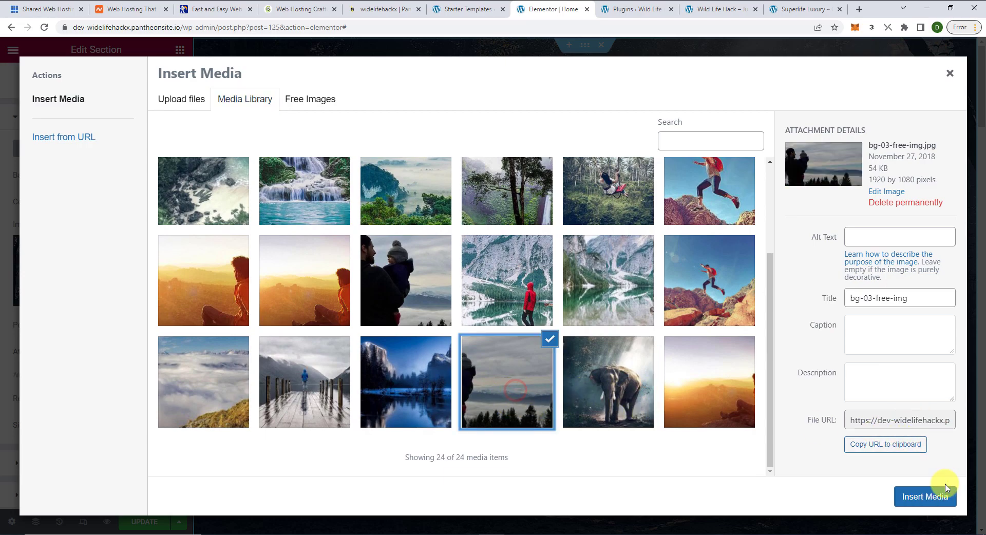
{"action": "left_click", "coordinate": [931, 502]}
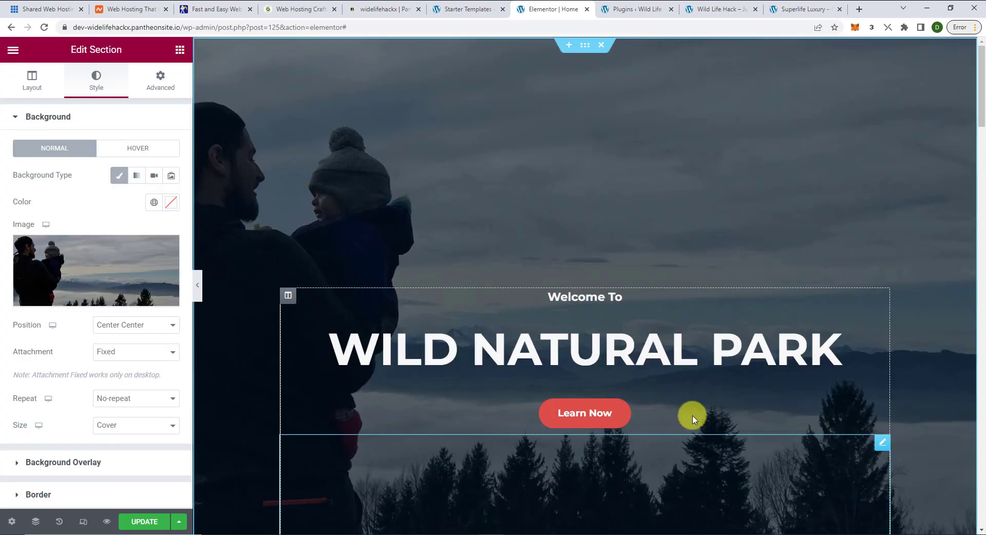
- Switch the hero background back to the bg-02-free-img elephant forest photo
{"action": "scroll", "coordinate": [695, 312], "scroll_direction": "down", "scroll_amount": 3}
{"action": "scroll", "coordinate": [694, 311], "scroll_direction": "down", "scroll_amount": 2}
{"action": "scroll", "coordinate": [667, 318], "scroll_direction": "up", "scroll_amount": 4}
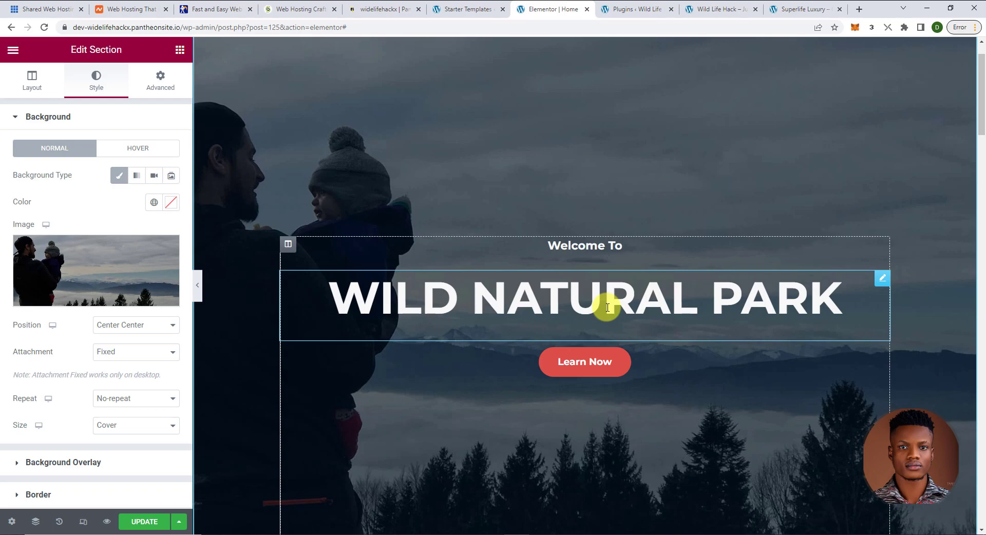
{"action": "scroll", "coordinate": [607, 308], "scroll_direction": "down", "scroll_amount": 8}
{"action": "scroll", "coordinate": [609, 315], "scroll_direction": "up", "scroll_amount": 2}
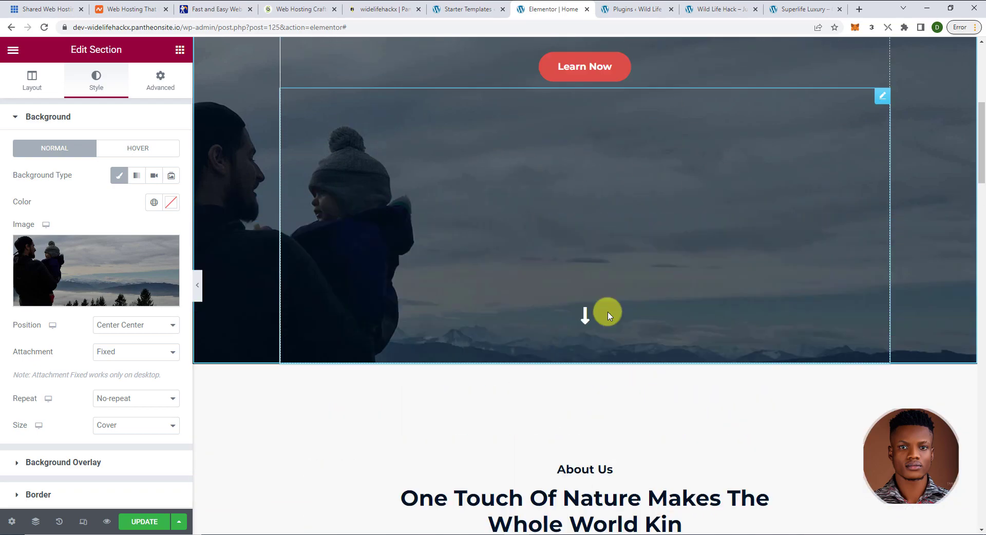
{"action": "scroll", "coordinate": [607, 315], "scroll_direction": "up", "scroll_amount": 6}
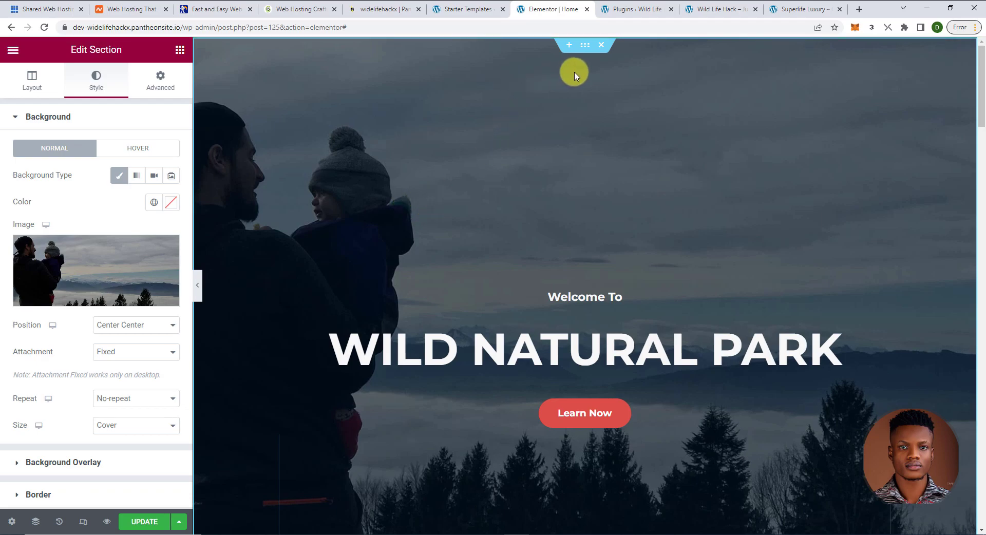
{"action": "mouse_move", "coordinate": [128, 306]}
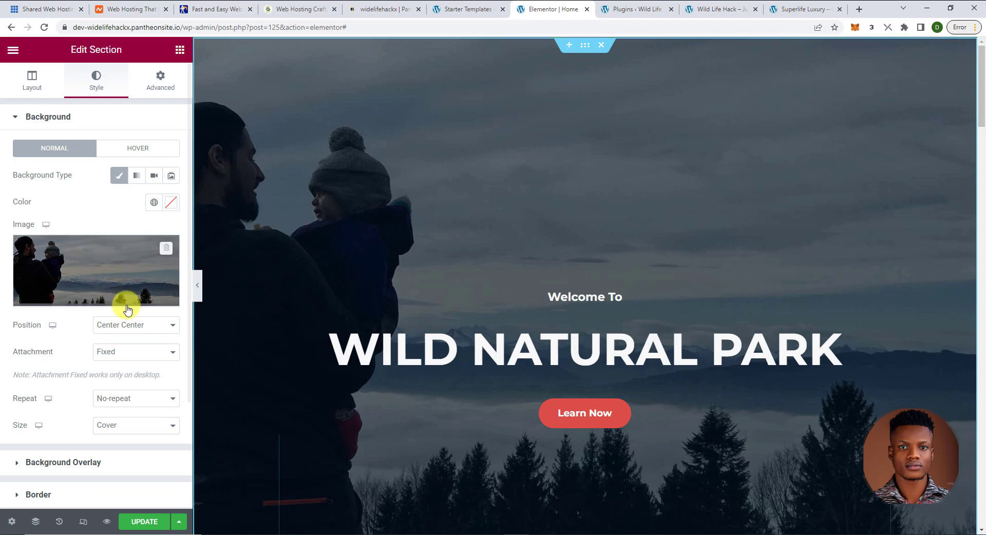
{"action": "left_click", "coordinate": [95, 302]}
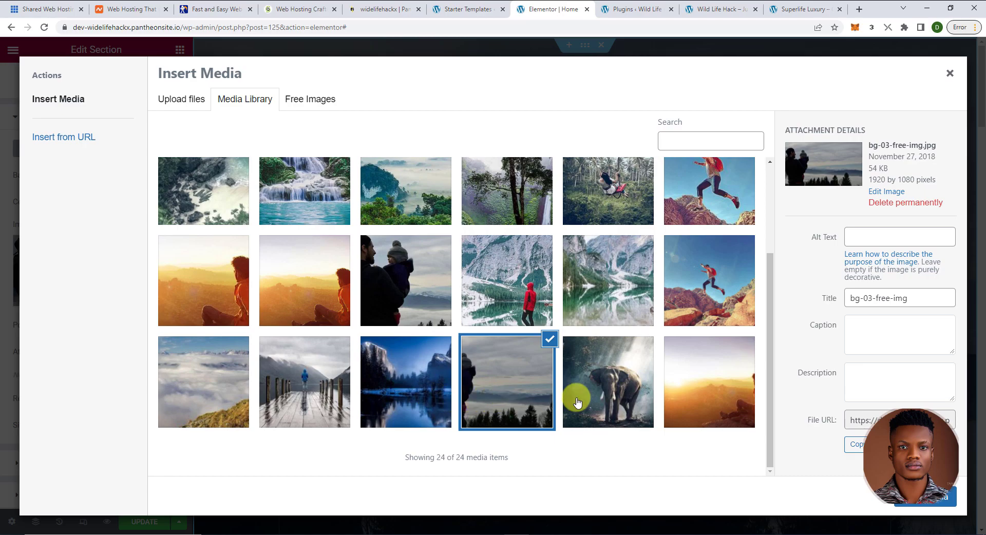
{"action": "left_click", "coordinate": [598, 396]}
{"action": "left_click", "coordinate": [918, 491]}
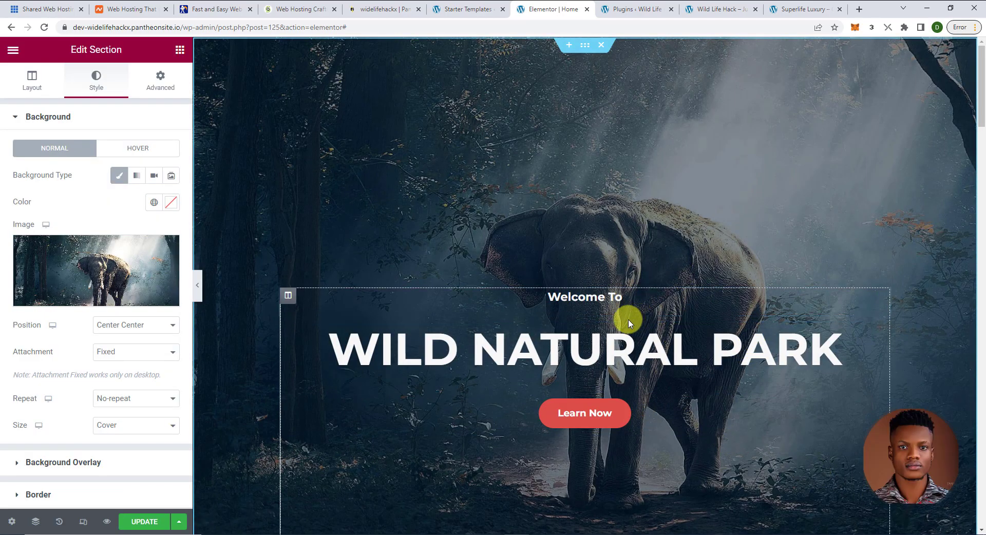
- Open the Motion Effects settings of the Look Deep Into Nature project card
{"action": "scroll", "coordinate": [661, 313], "scroll_direction": "down", "scroll_amount": 2}
{"action": "scroll", "coordinate": [664, 316], "scroll_direction": "down", "scroll_amount": 5}
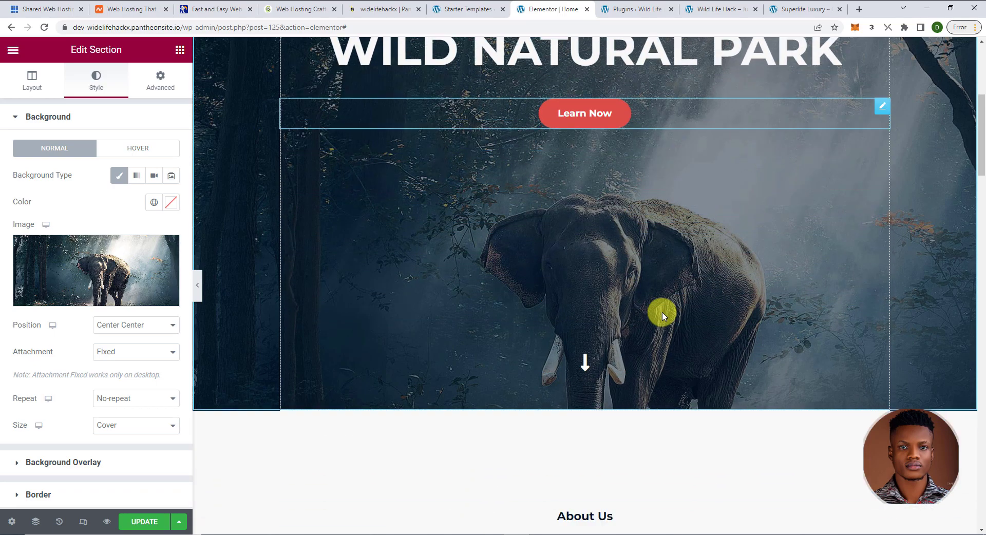
{"action": "scroll", "coordinate": [501, 304], "scroll_direction": "down", "scroll_amount": 2}
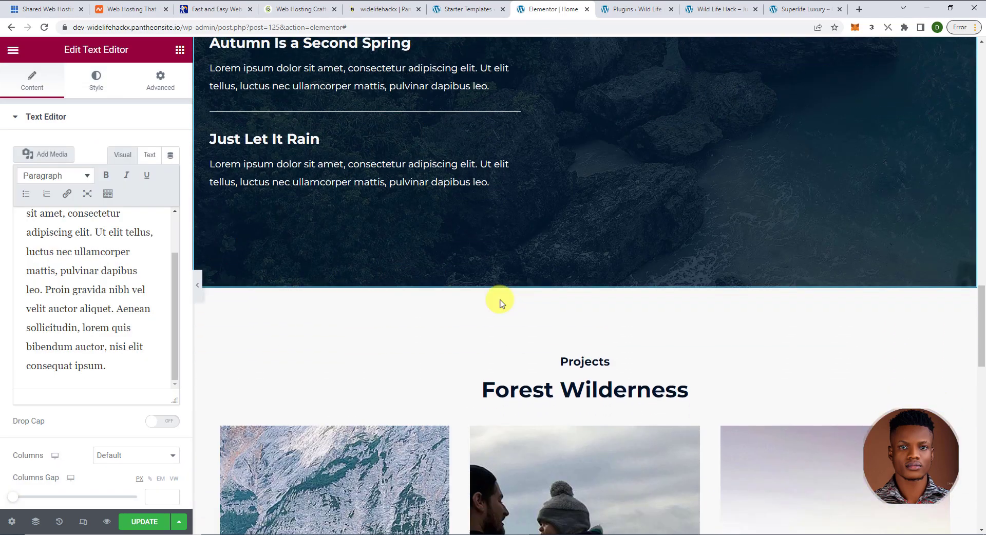
{"action": "scroll", "coordinate": [500, 303], "scroll_direction": "down", "scroll_amount": 3}
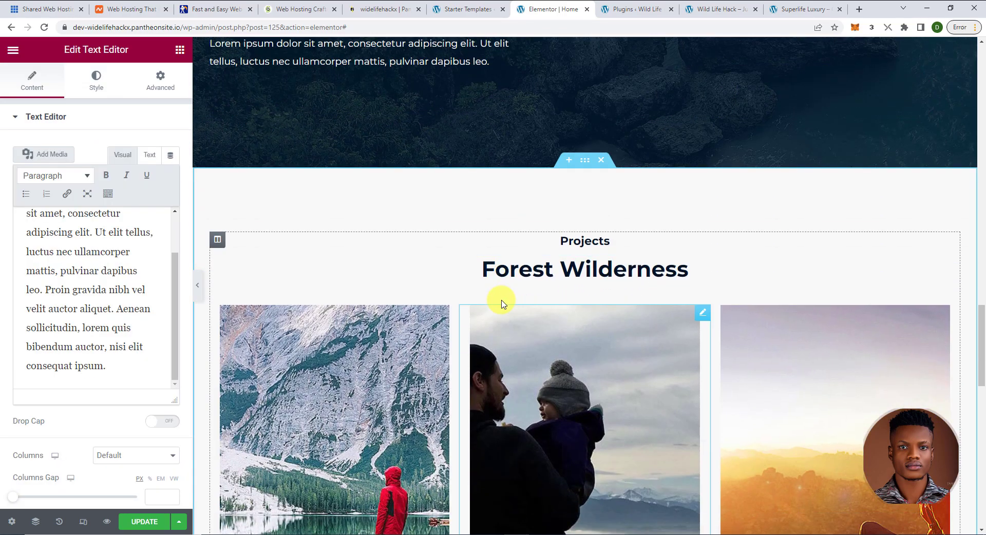
{"action": "scroll", "coordinate": [501, 302], "scroll_direction": "down", "scroll_amount": 3}
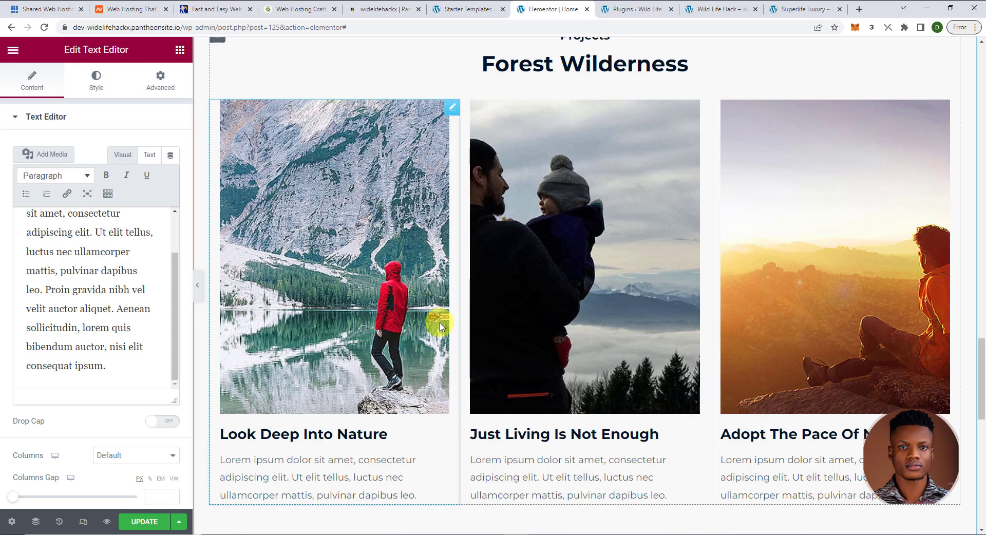
{"action": "scroll", "coordinate": [493, 334], "scroll_direction": "down", "scroll_amount": 2}
{"action": "scroll", "coordinate": [486, 311], "scroll_direction": "up", "scroll_amount": 4}
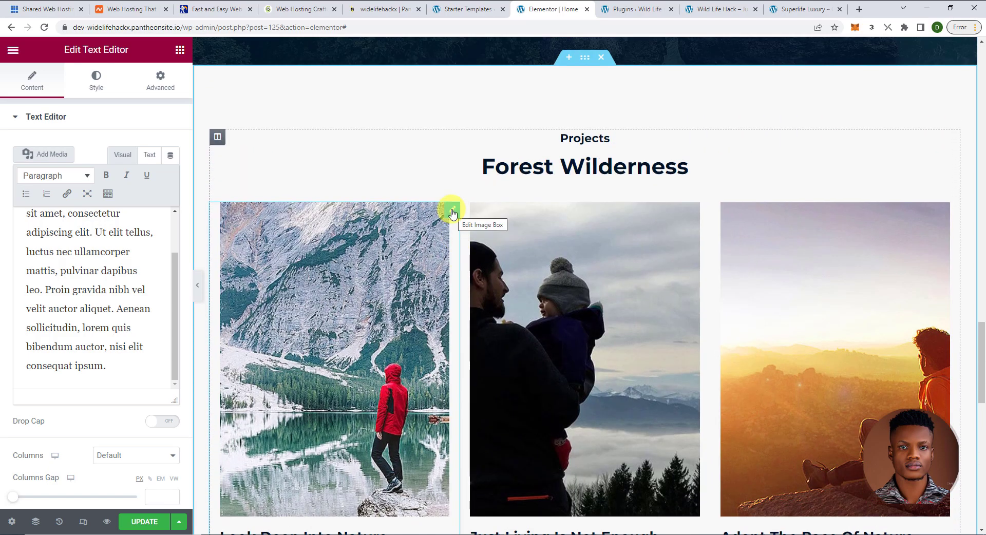
{"action": "left_click", "coordinate": [451, 211]}
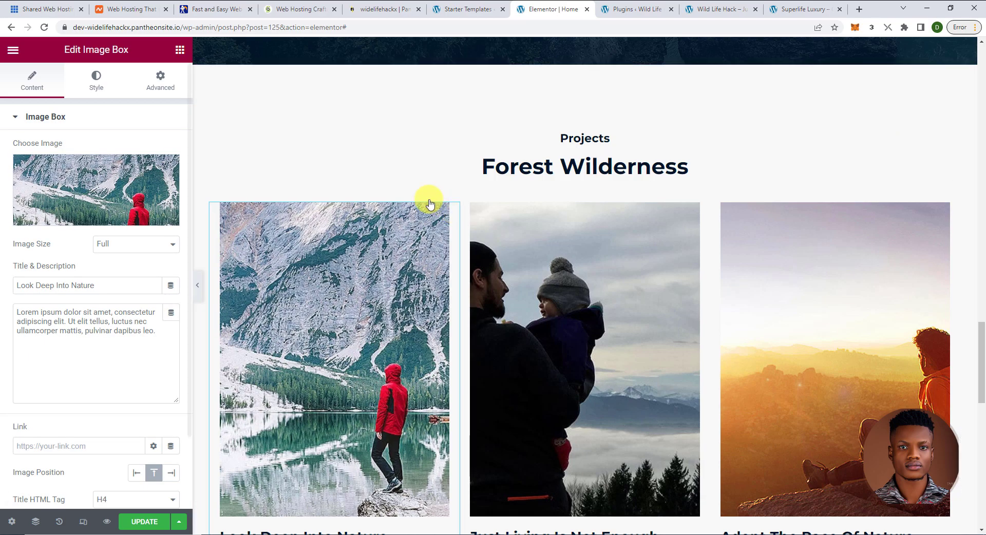
{"action": "left_click", "coordinate": [160, 82]}
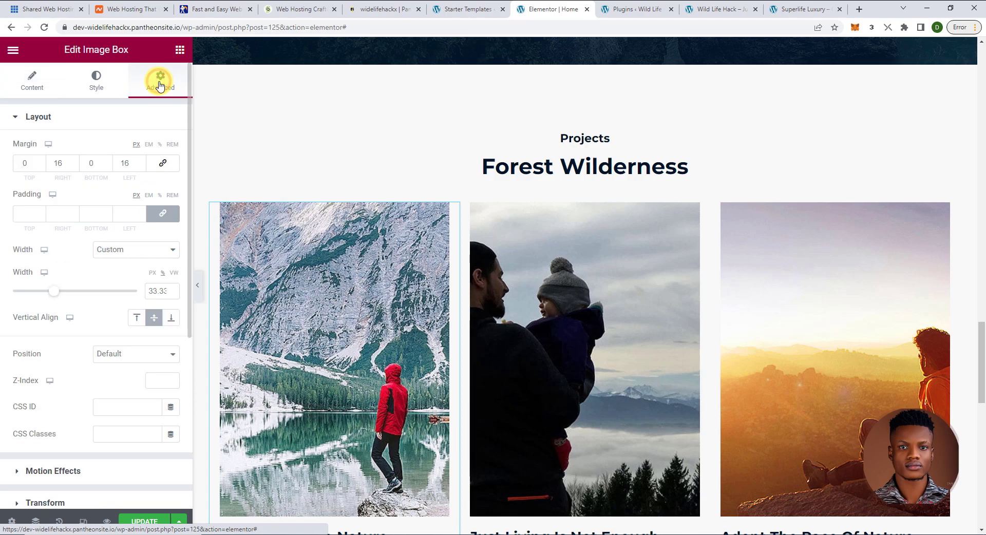
{"action": "scroll", "coordinate": [149, 227], "scroll_direction": "down", "scroll_amount": 5}
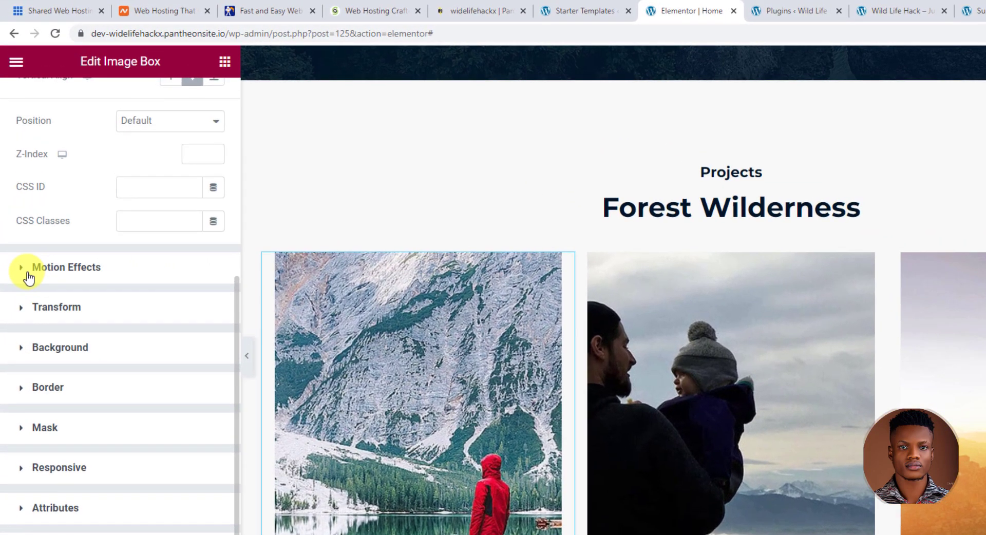
{"action": "left_click", "coordinate": [27, 272]}
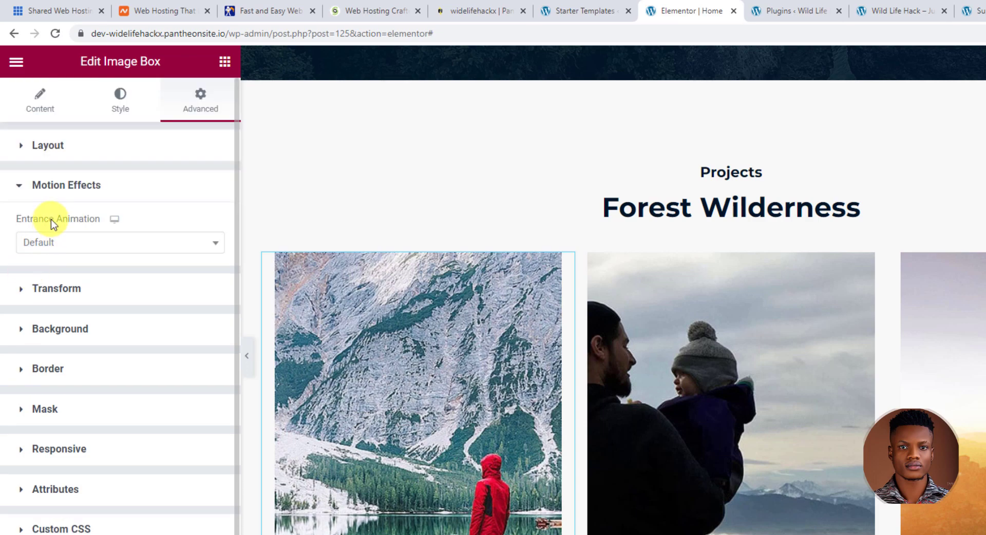
- Choose the card's entrance animation, trying Fade In Right and then Zoom In Right
{"action": "left_click", "coordinate": [182, 248]}
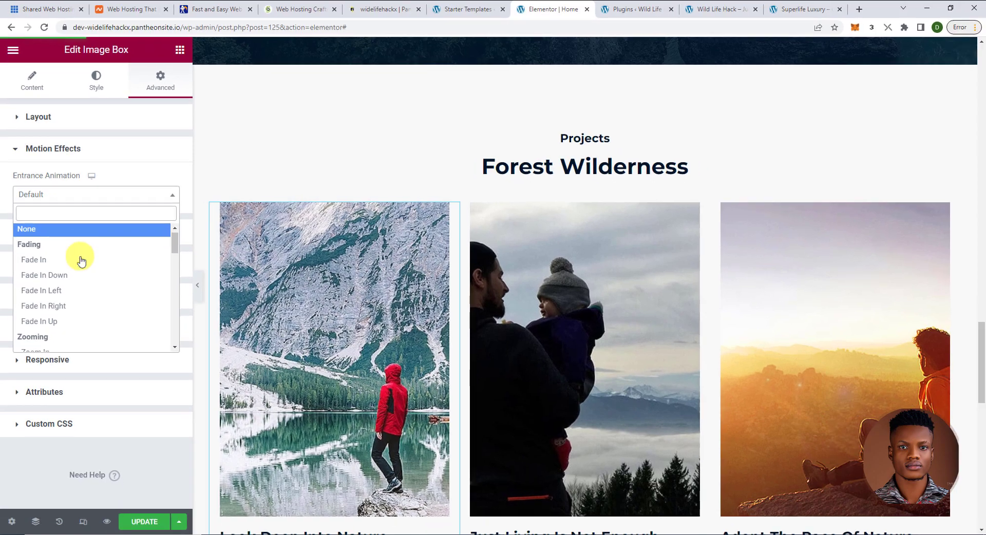
{"action": "scroll", "coordinate": [104, 327], "scroll_direction": "down", "scroll_amount": 1}
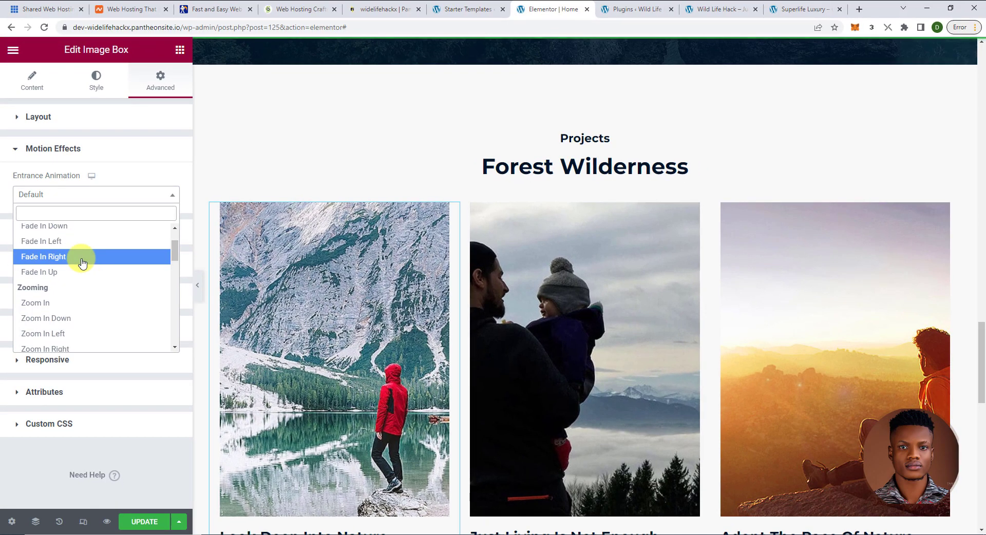
{"action": "scroll", "coordinate": [82, 263], "scroll_direction": "down", "scroll_amount": 2}
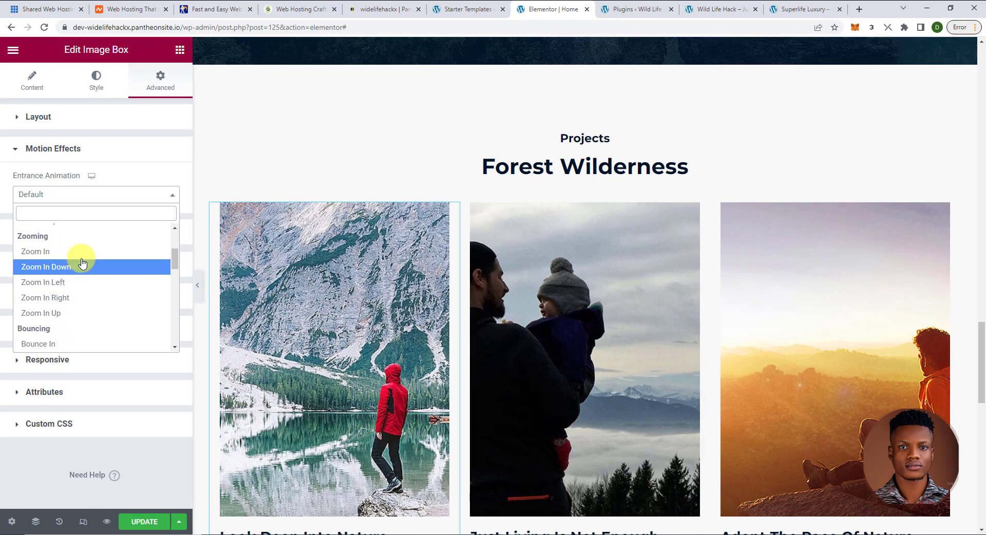
{"action": "scroll", "coordinate": [82, 262], "scroll_direction": "up", "scroll_amount": 3}
{"action": "left_click", "coordinate": [77, 308]}
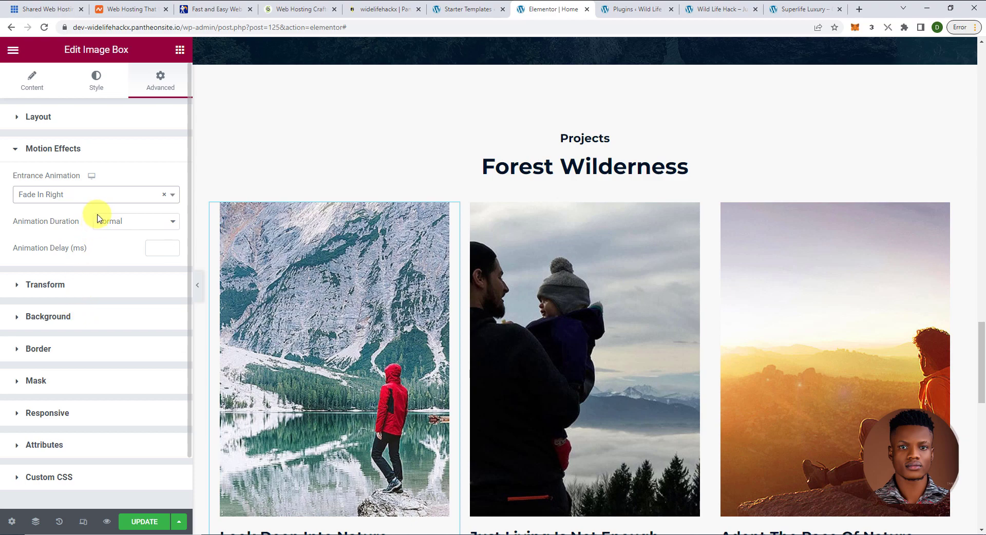
{"action": "left_click", "coordinate": [101, 195]}
{"action": "scroll", "coordinate": [70, 295], "scroll_direction": "down", "scroll_amount": 4}
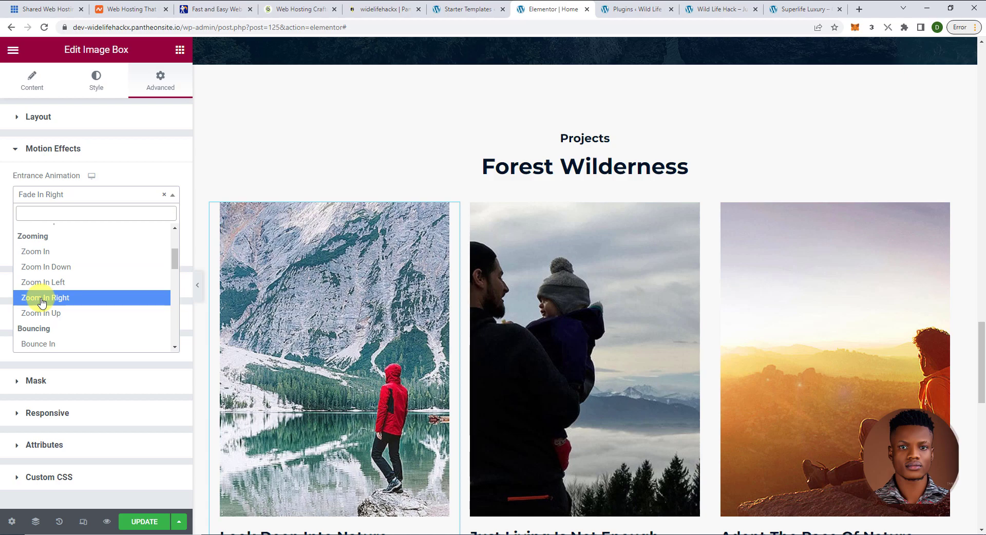
{"action": "left_click", "coordinate": [64, 298]}
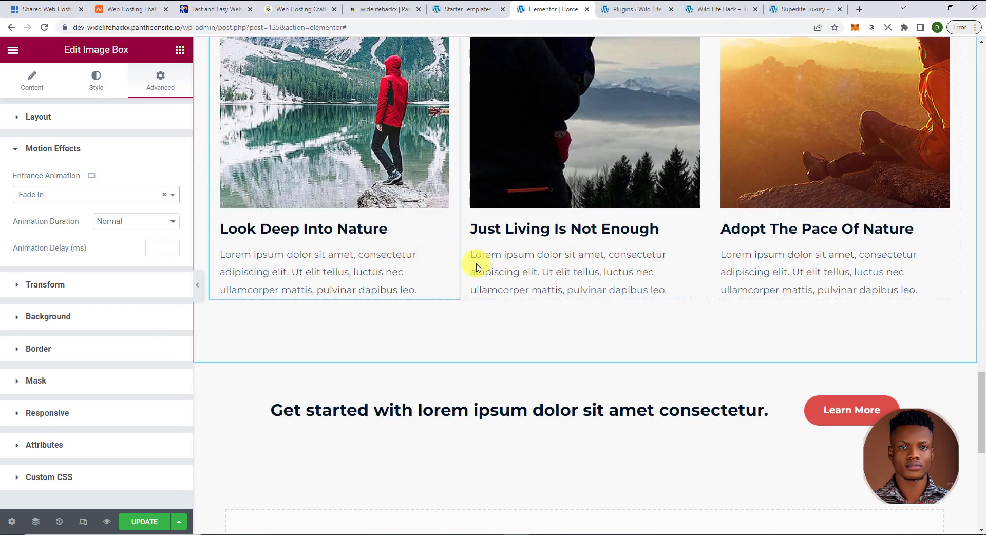
{"action": "scroll", "coordinate": [452, 272], "scroll_direction": "up", "scroll_amount": 1}
{"action": "scroll", "coordinate": [421, 281], "scroll_direction": "up", "scroll_amount": 2}
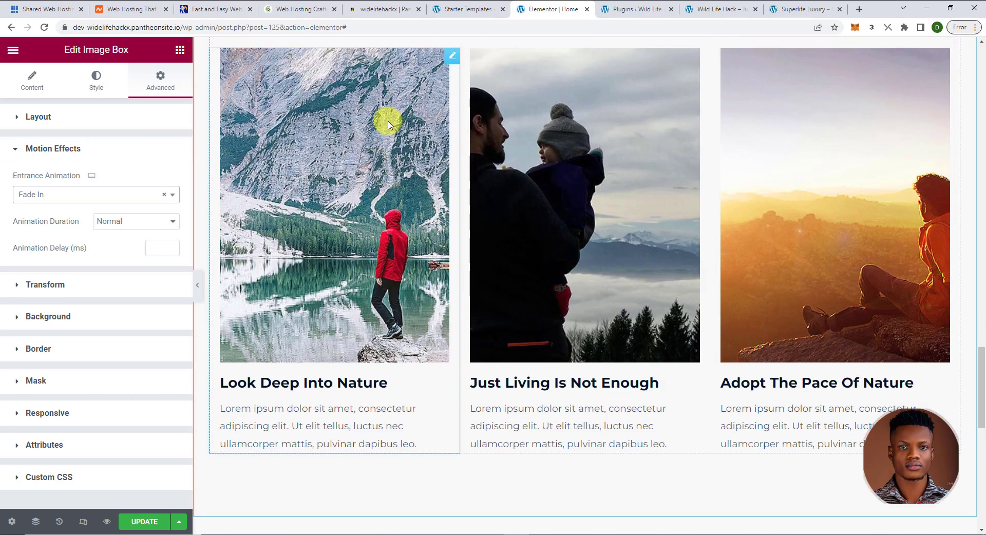
{"action": "scroll", "coordinate": [440, 77], "scroll_direction": "up", "scroll_amount": 1}
{"action": "scroll", "coordinate": [449, 124], "scroll_direction": "up", "scroll_amount": 2}
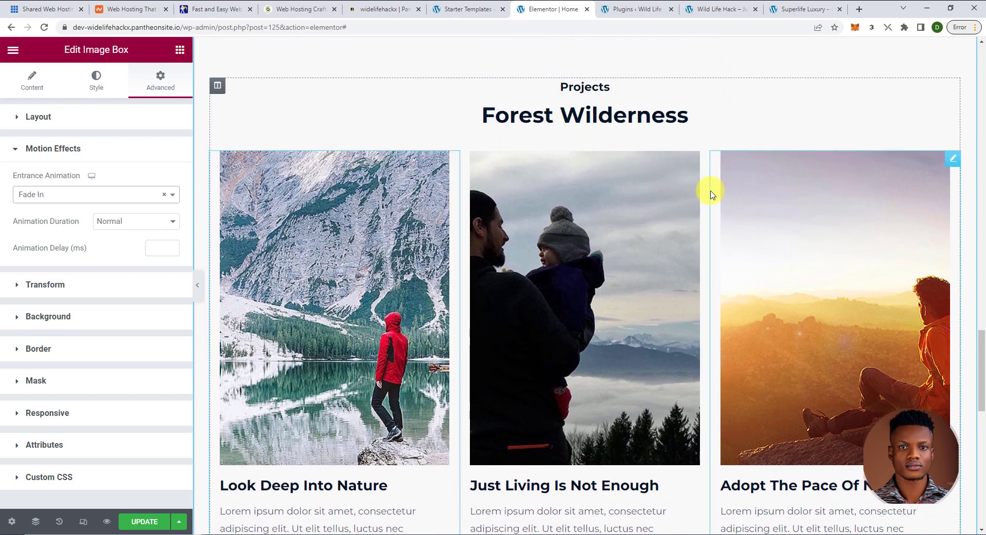
{"action": "scroll", "coordinate": [410, 325], "scroll_direction": "down", "scroll_amount": 1}
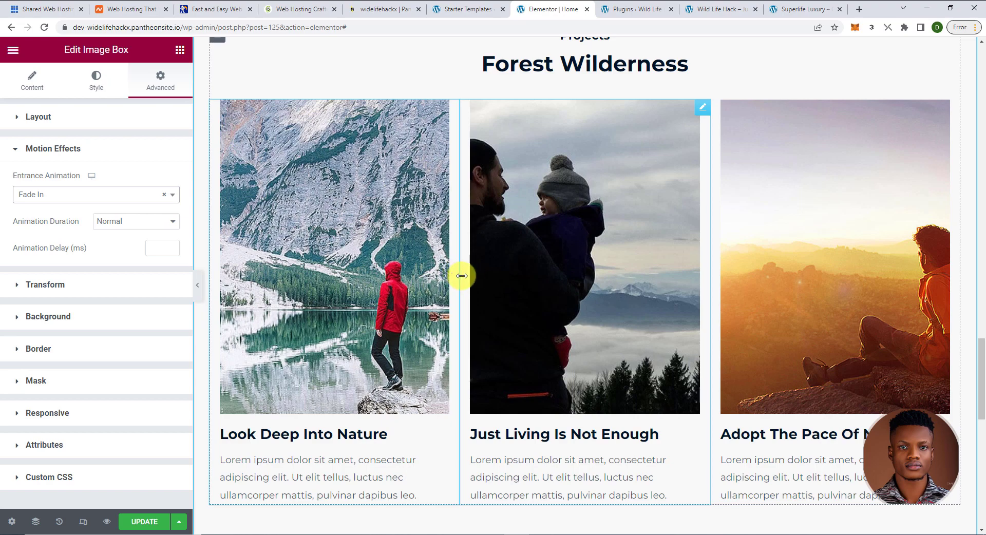
{"action": "scroll", "coordinate": [471, 298], "scroll_direction": "down", "scroll_amount": 1}
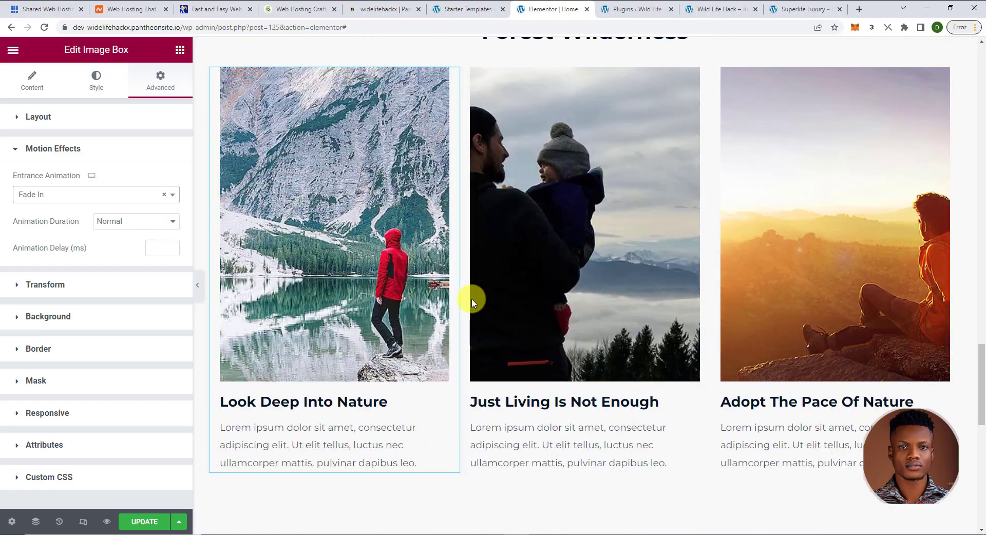
{"action": "scroll", "coordinate": [471, 298], "scroll_direction": "up", "scroll_amount": 15}
{"action": "scroll", "coordinate": [471, 300], "scroll_direction": "up", "scroll_amount": 7}
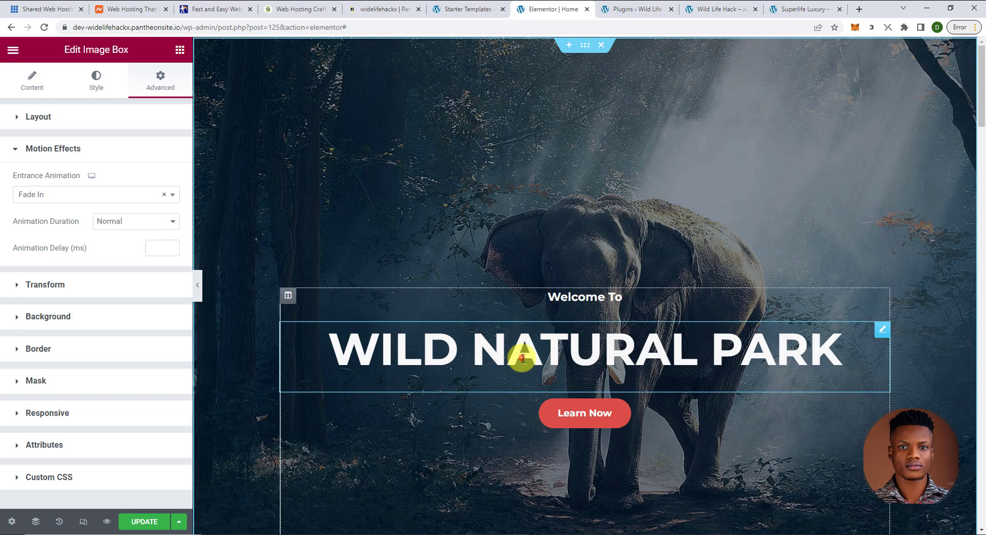
- Save the homepage edits with Update, then show the WordPress Installed Plugins page
{"action": "left_click", "coordinate": [523, 358]}
{"action": "scroll", "coordinate": [523, 358], "scroll_direction": "down", "scroll_amount": 5}
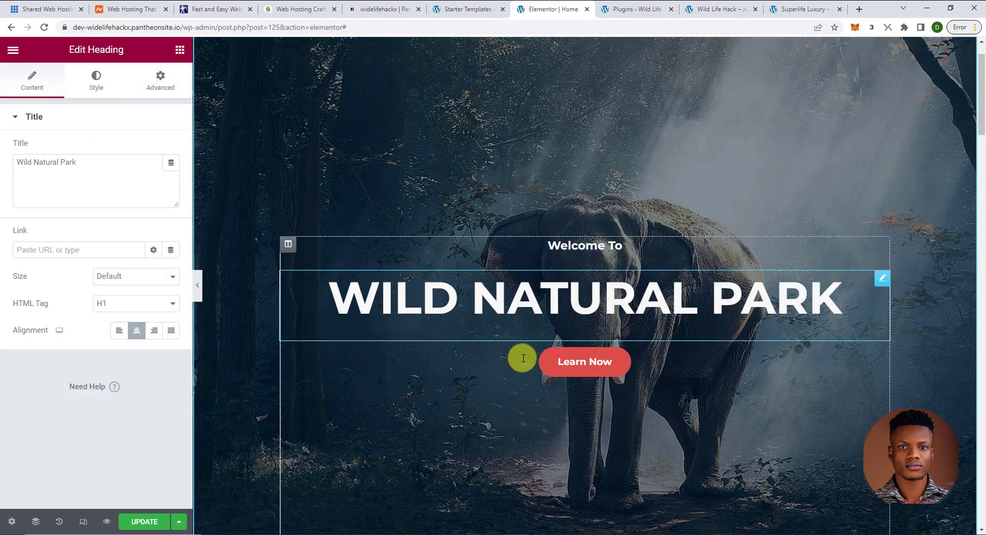
{"action": "scroll", "coordinate": [522, 360], "scroll_direction": "down", "scroll_amount": 5}
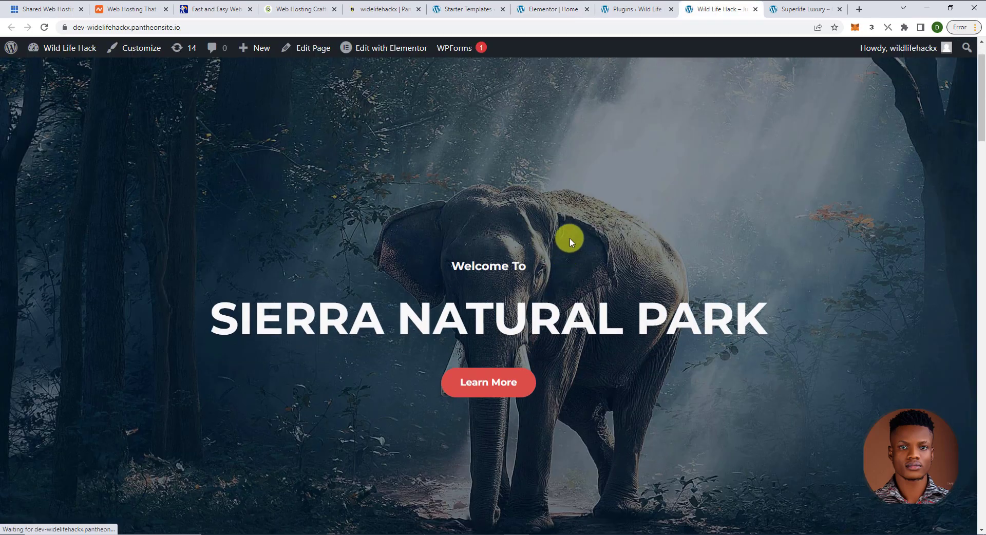
{"action": "left_click", "coordinate": [632, 9]}
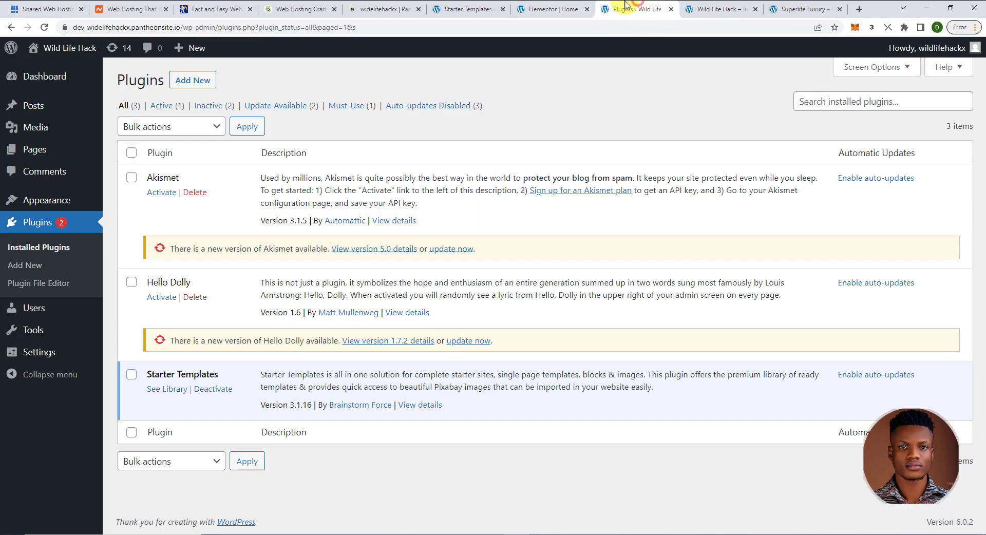
{"action": "left_click", "coordinate": [550, 9]}
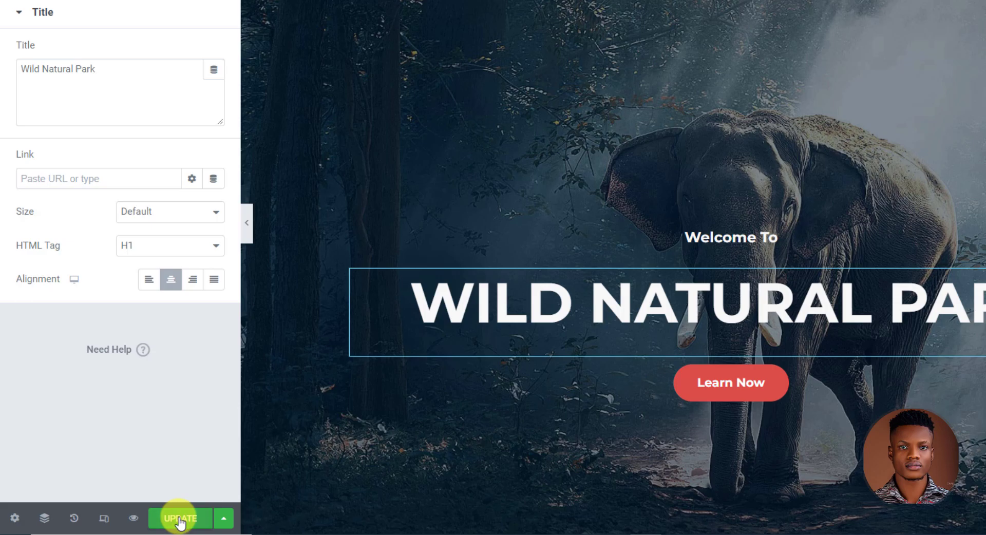
{"action": "left_click", "coordinate": [179, 519]}
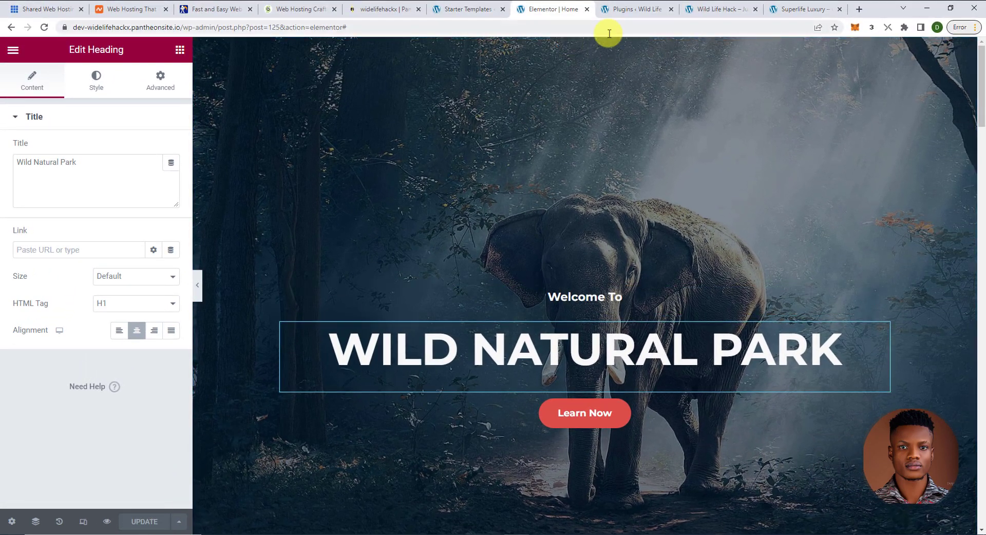
{"action": "left_click", "coordinate": [627, 10]}
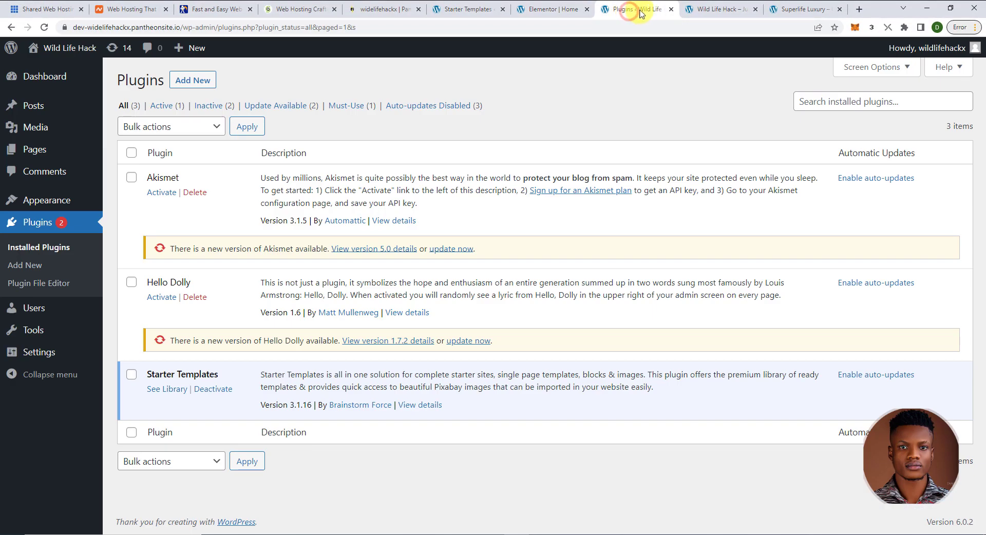
{"action": "left_click", "coordinate": [718, 7]}
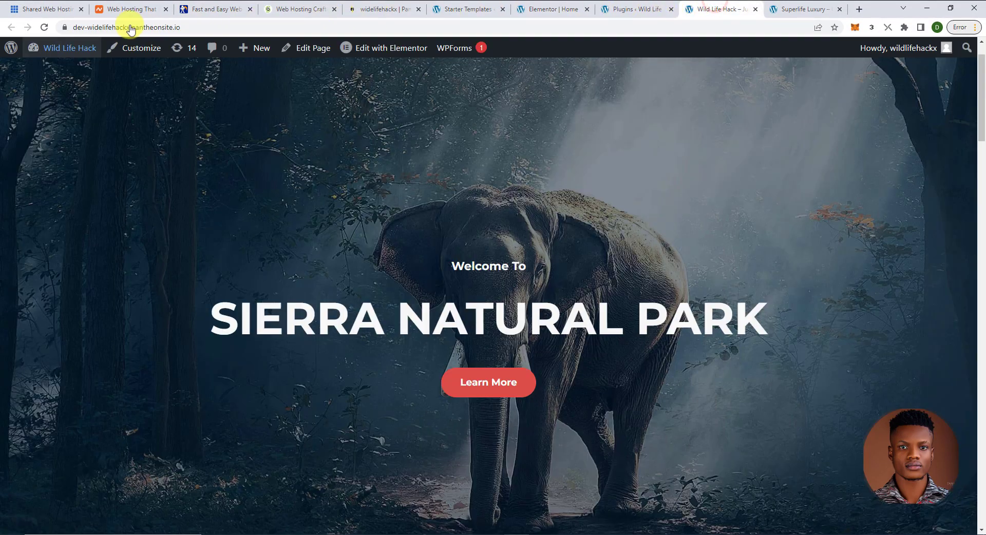
{"action": "left_click", "coordinate": [44, 27]}
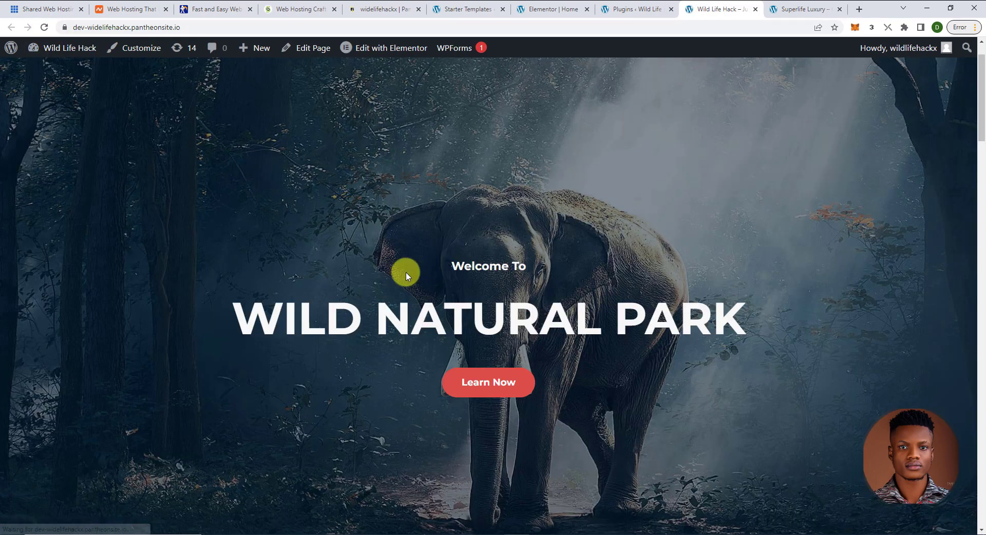
{"action": "scroll", "coordinate": [405, 272], "scroll_direction": "down", "scroll_amount": 6}
{"action": "scroll", "coordinate": [406, 275], "scroll_direction": "down", "scroll_amount": 12}
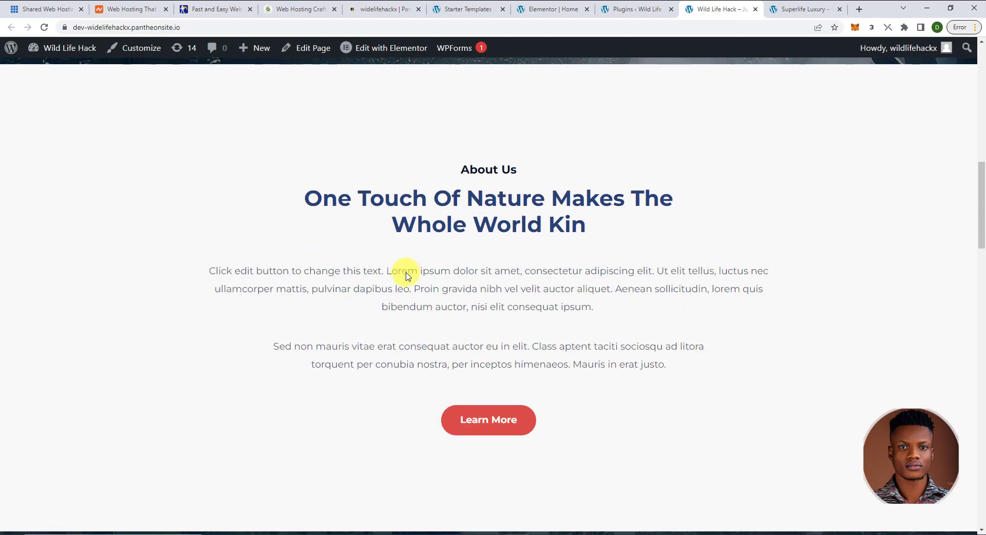
{"action": "scroll", "coordinate": [405, 272], "scroll_direction": "down", "scroll_amount": 13}
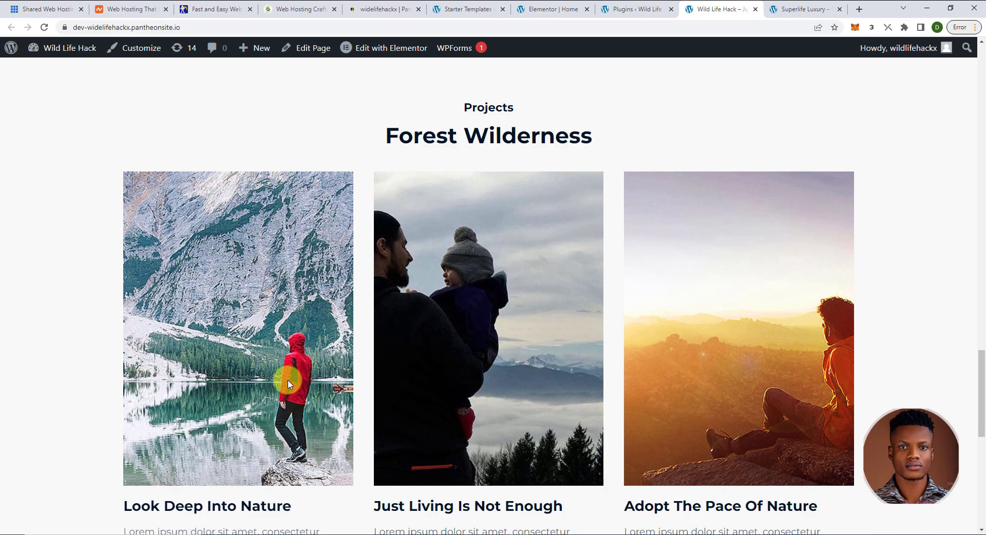
{"action": "scroll", "coordinate": [289, 384], "scroll_direction": "down", "scroll_amount": 1}
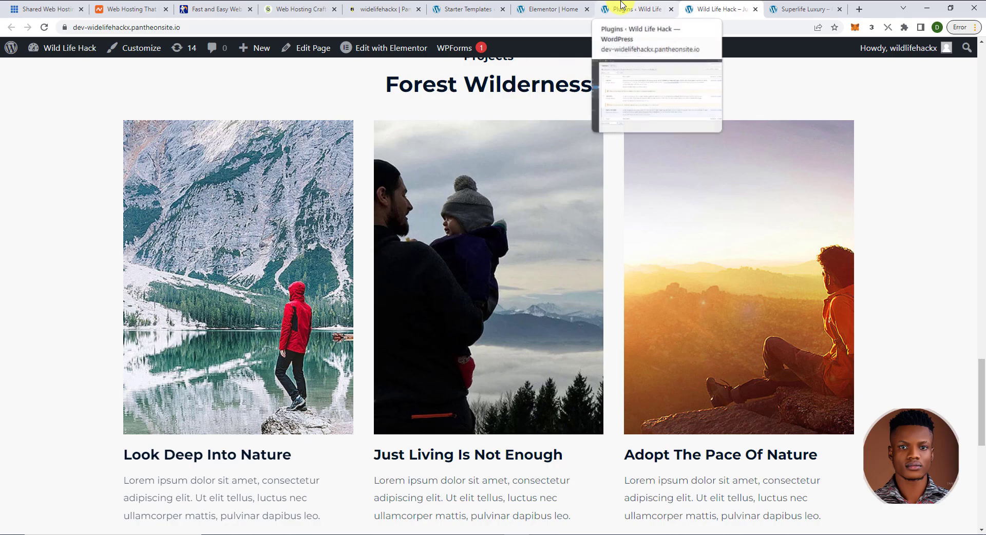
{"action": "scroll", "coordinate": [495, 251], "scroll_direction": "down", "scroll_amount": 9}
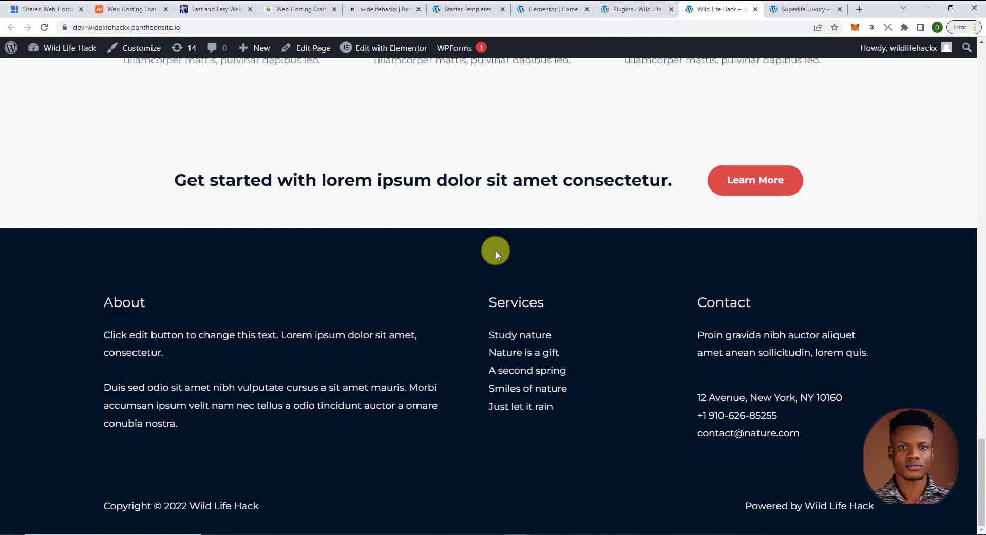
{"action": "scroll", "coordinate": [495, 250], "scroll_direction": "up", "scroll_amount": 9}
{"action": "scroll", "coordinate": [495, 250], "scroll_direction": "up", "scroll_amount": 15}
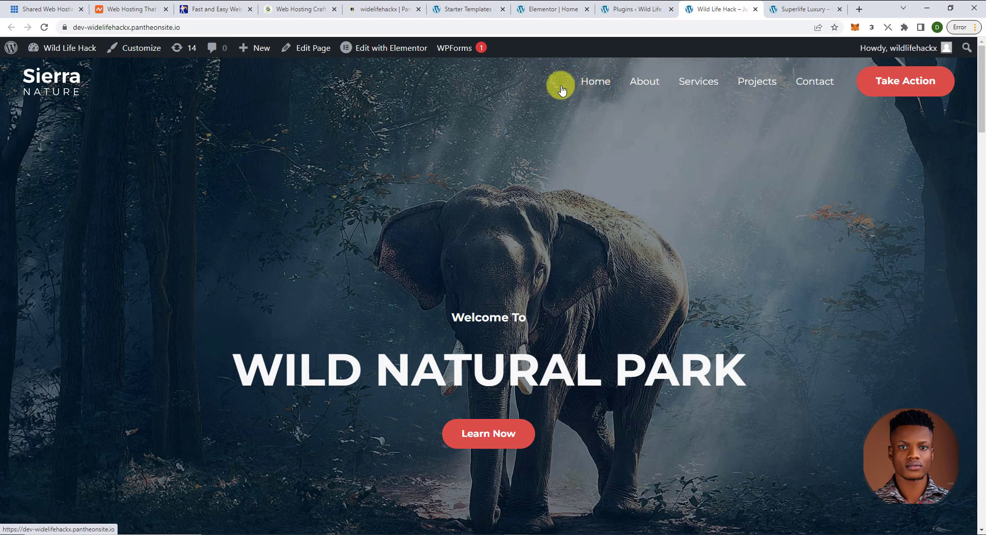
- Open the Astra Customizer at the logo's Transparent Header settings
{"action": "left_click", "coordinate": [142, 51]}
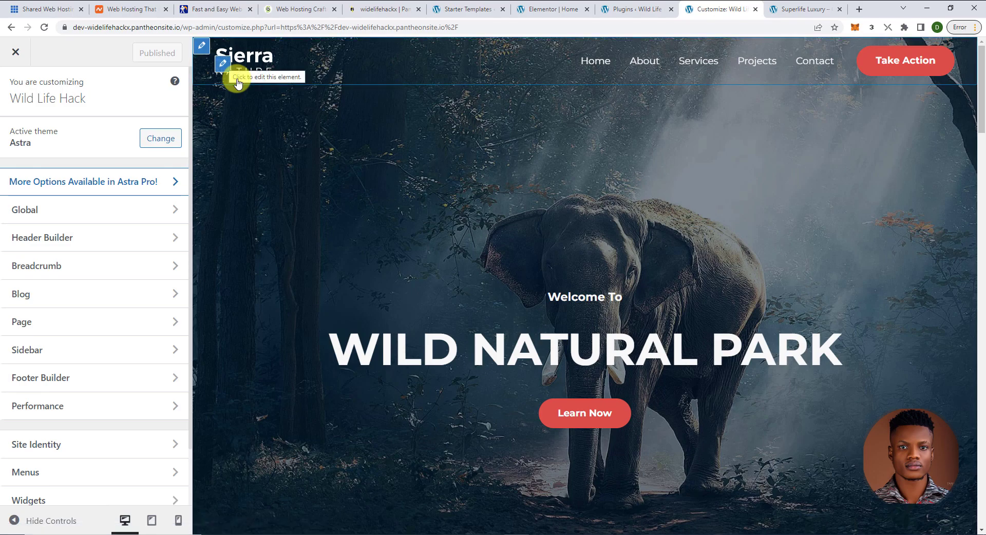
{"action": "left_click", "coordinate": [223, 64]}
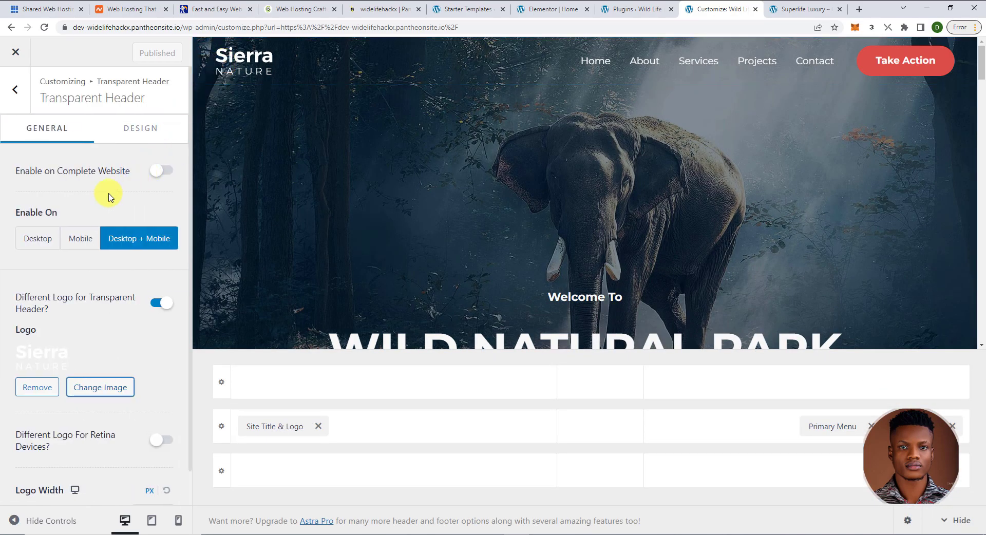
{"action": "scroll", "coordinate": [84, 238], "scroll_direction": "down", "scroll_amount": 1}
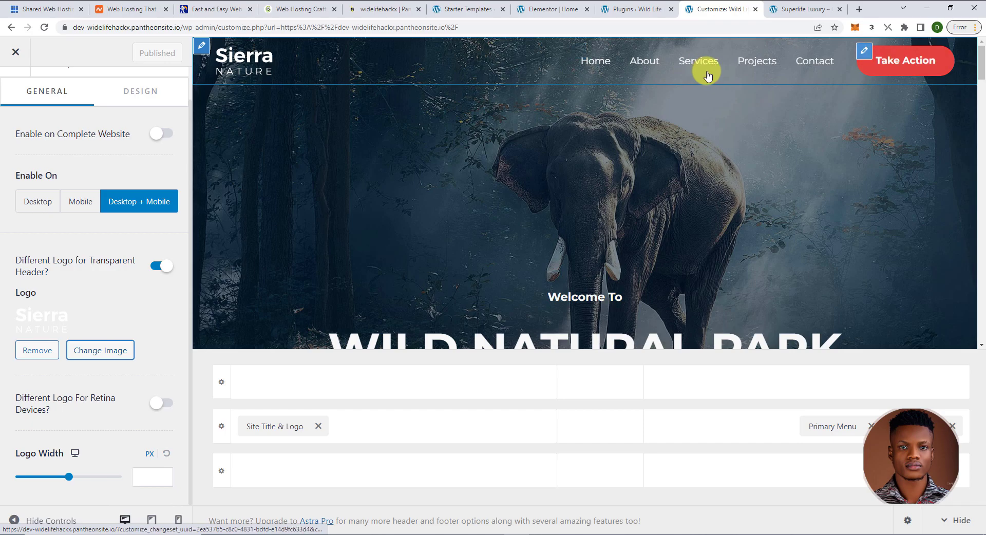
- Replace the Take Action header button's '#' link with the pasted website URL
{"action": "left_click", "coordinate": [864, 53]}
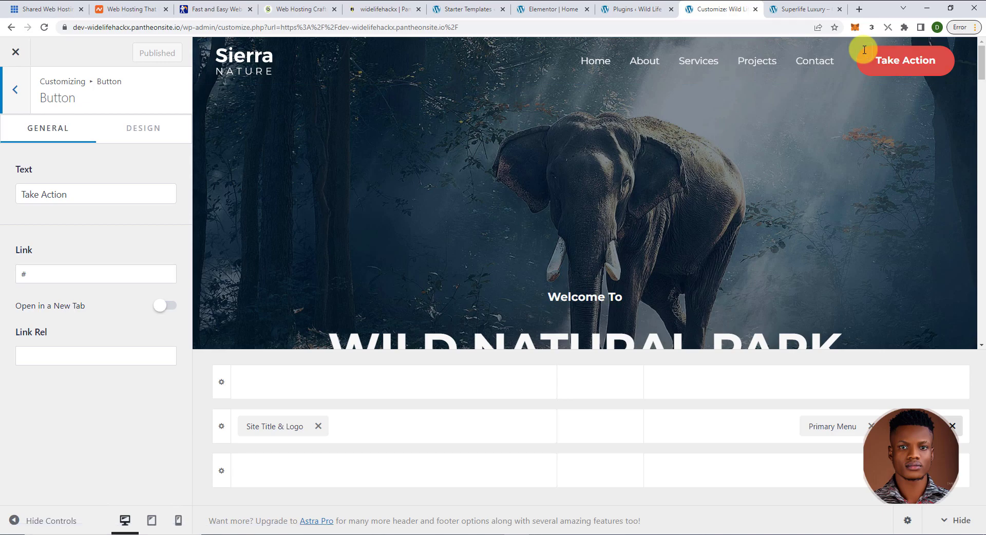
{"action": "left_click", "coordinate": [23, 275]}
{"action": "key", "text": "BackSpace"}
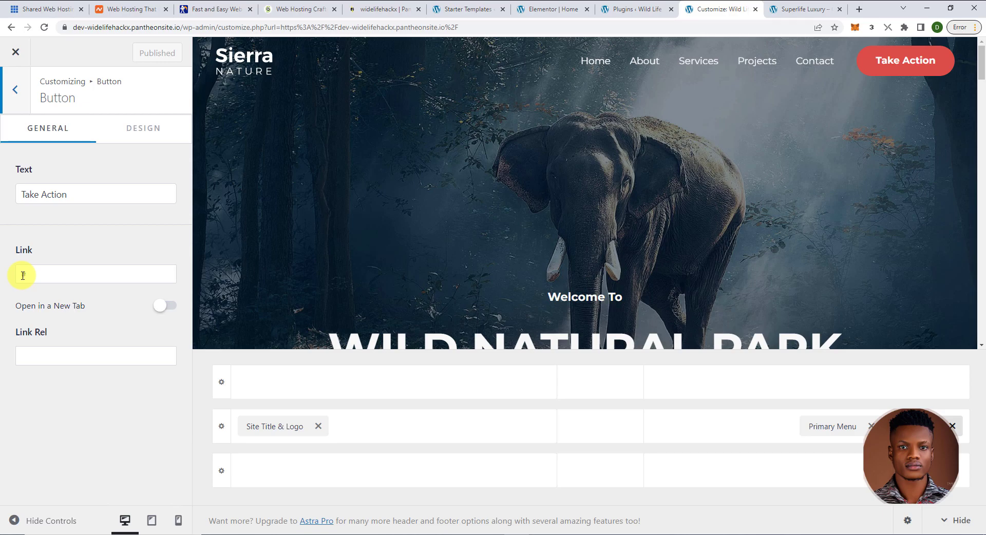
{"action": "left_click", "coordinate": [22, 275]}
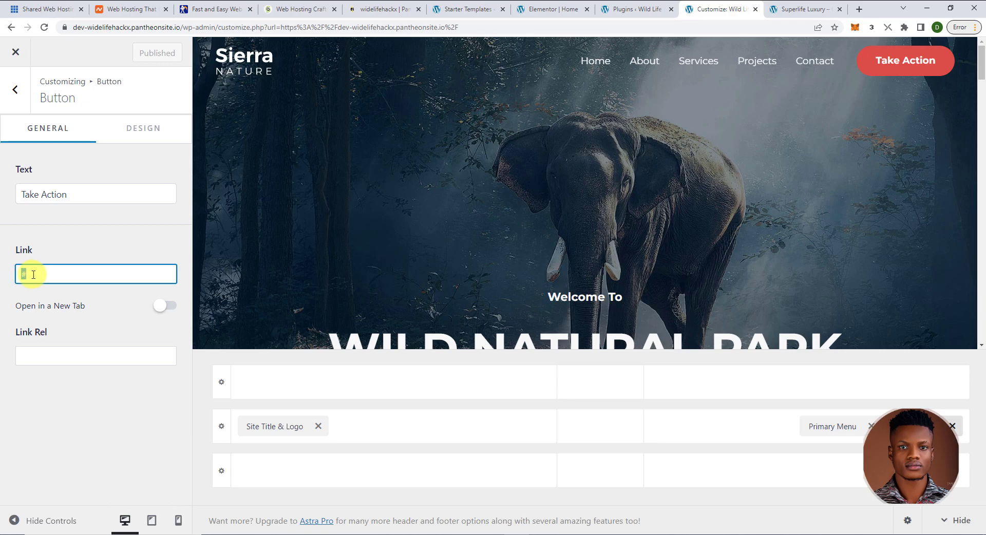
{"action": "type", "text": "https://mesuullogic.com"}
- Change the header button's label from 'Take Action' to 'Register Now'
{"action": "left_click", "coordinate": [69, 195]}
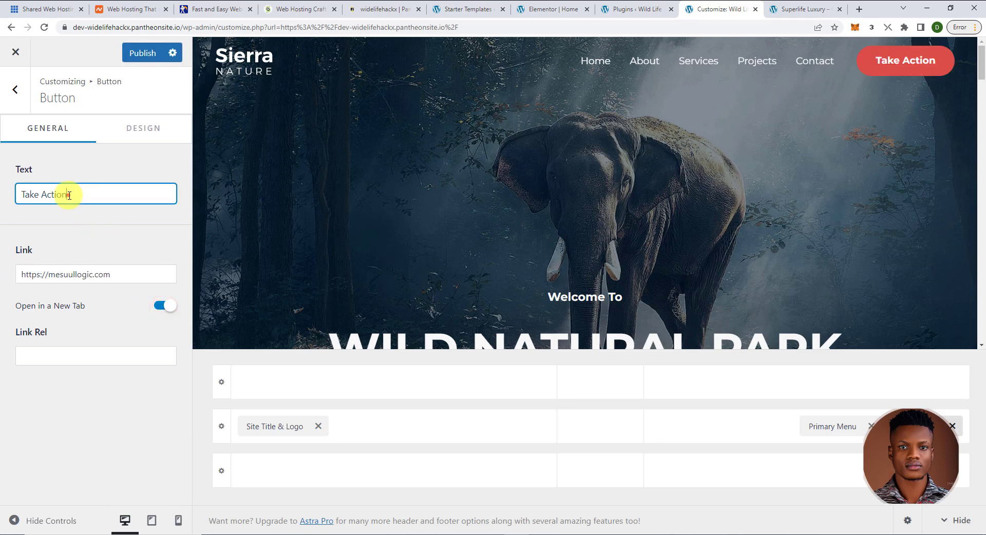
{"action": "left_click_drag", "start_coordinate": [70, 195], "coordinate": [22, 195]}
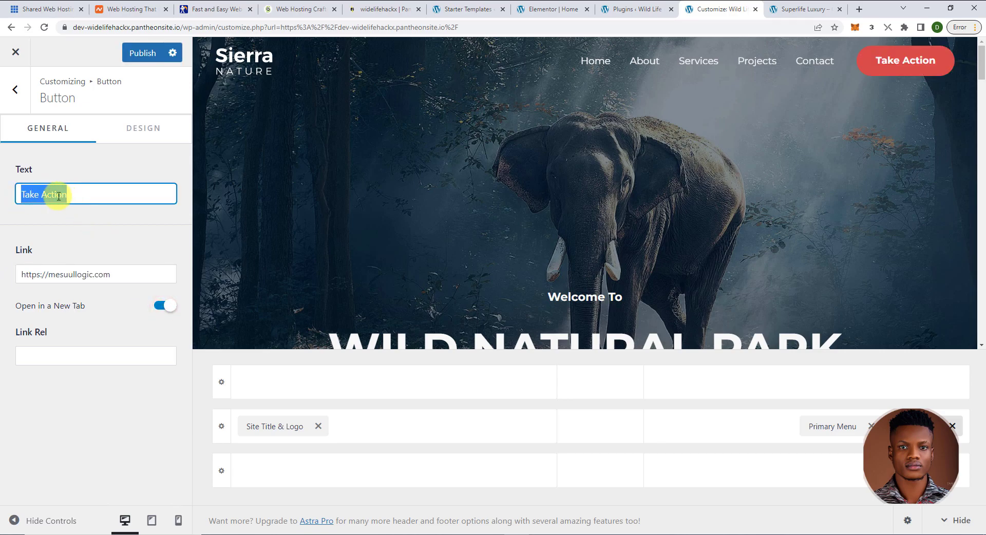
{"action": "type", "text": "Register Now"}
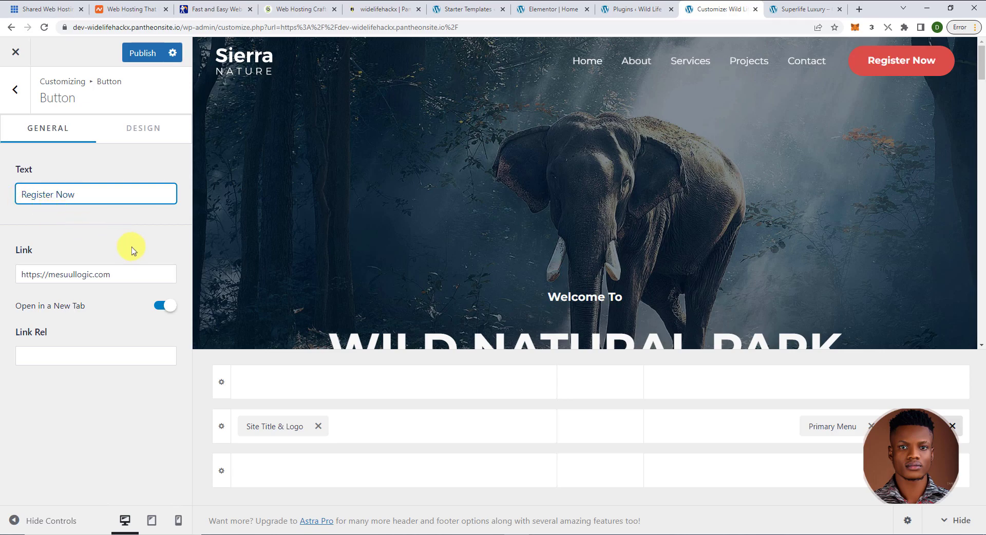
{"action": "scroll", "coordinate": [458, 275], "scroll_direction": "down", "scroll_amount": 3}
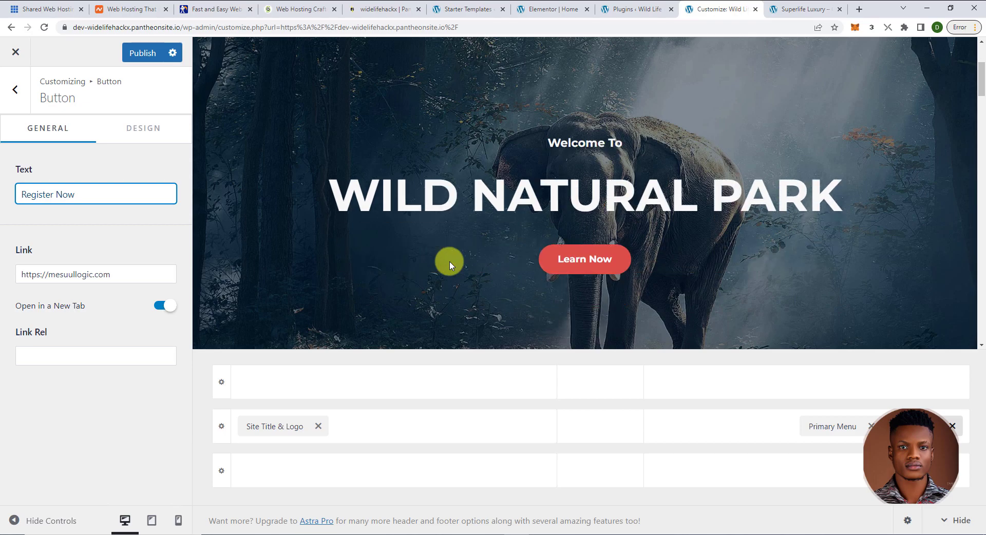
{"action": "scroll", "coordinate": [450, 264], "scroll_direction": "down", "scroll_amount": 10}
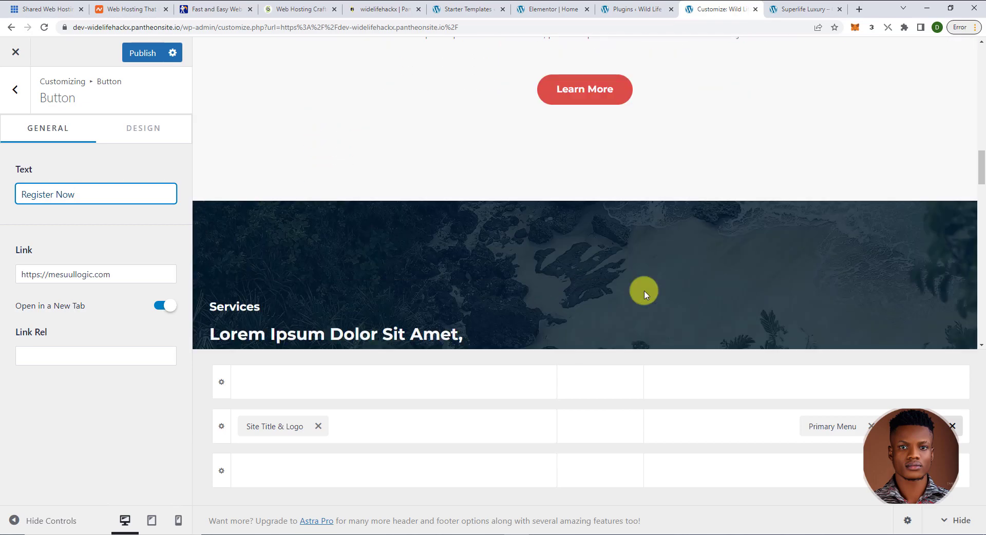
{"action": "left_click_drag", "start_coordinate": [982, 180], "coordinate": [977, 334]}
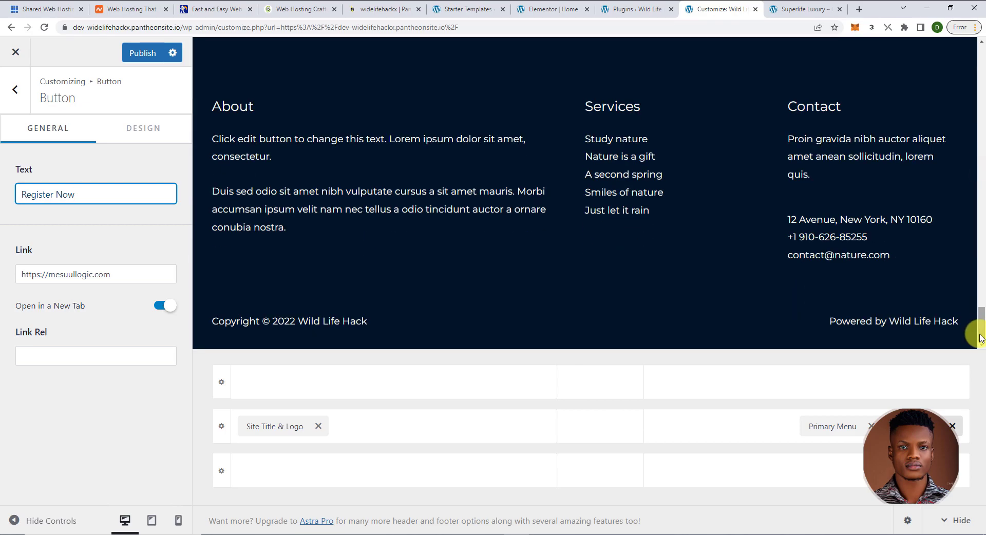
{"action": "mouse_move", "coordinate": [248, 323]}
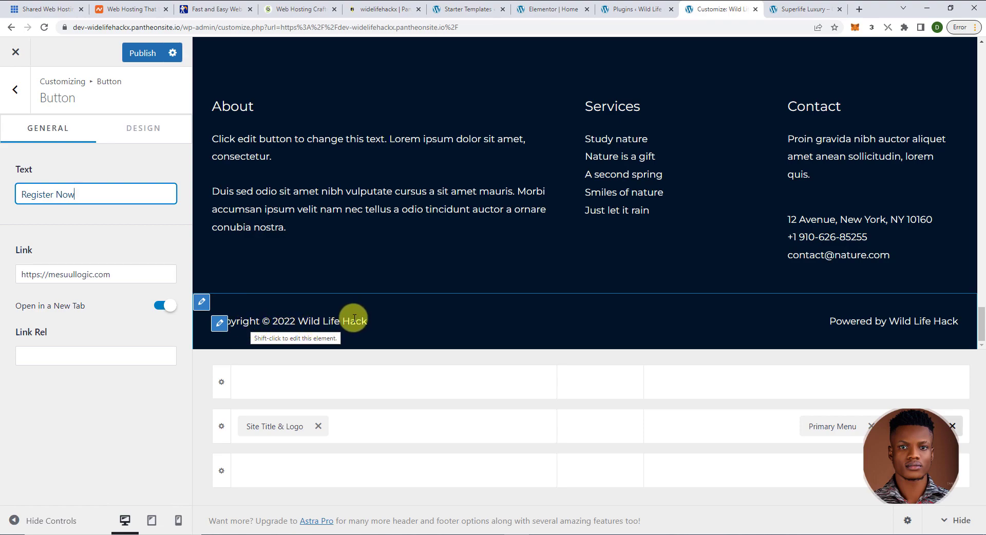
- Open the Our Services footer menu, publish all Customizer changes, and close the Customizer
{"action": "left_click", "coordinate": [597, 107]}
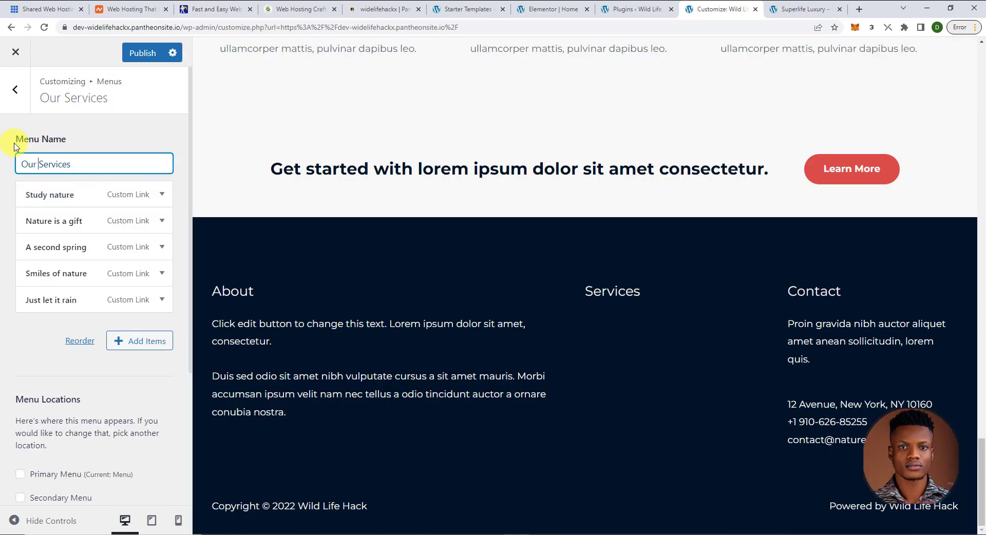
{"action": "scroll", "coordinate": [312, 172], "scroll_direction": "up", "scroll_amount": 9}
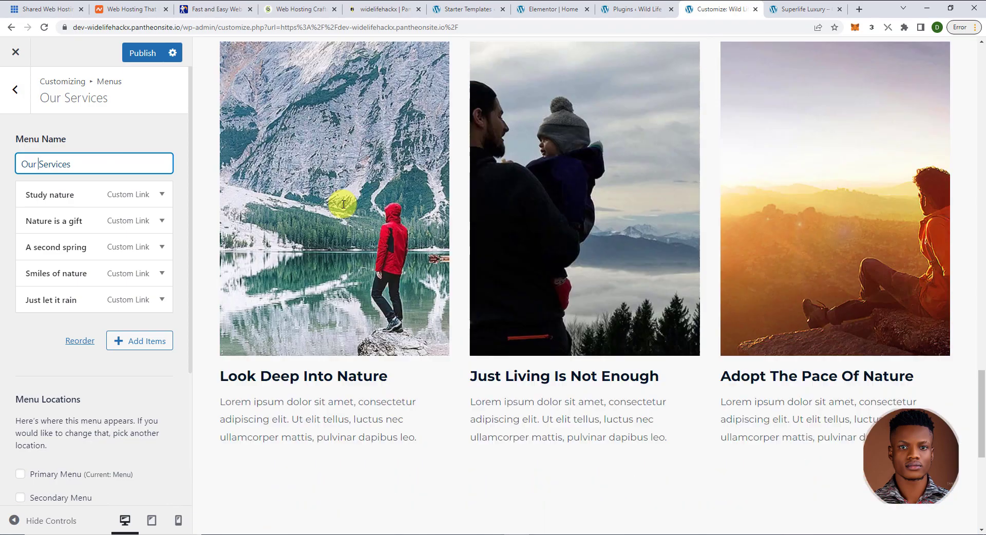
{"action": "scroll", "coordinate": [343, 207], "scroll_direction": "down", "scroll_amount": 2}
{"action": "scroll", "coordinate": [343, 211], "scroll_direction": "up", "scroll_amount": 3}
{"action": "scroll", "coordinate": [343, 211], "scroll_direction": "down", "scroll_amount": 2}
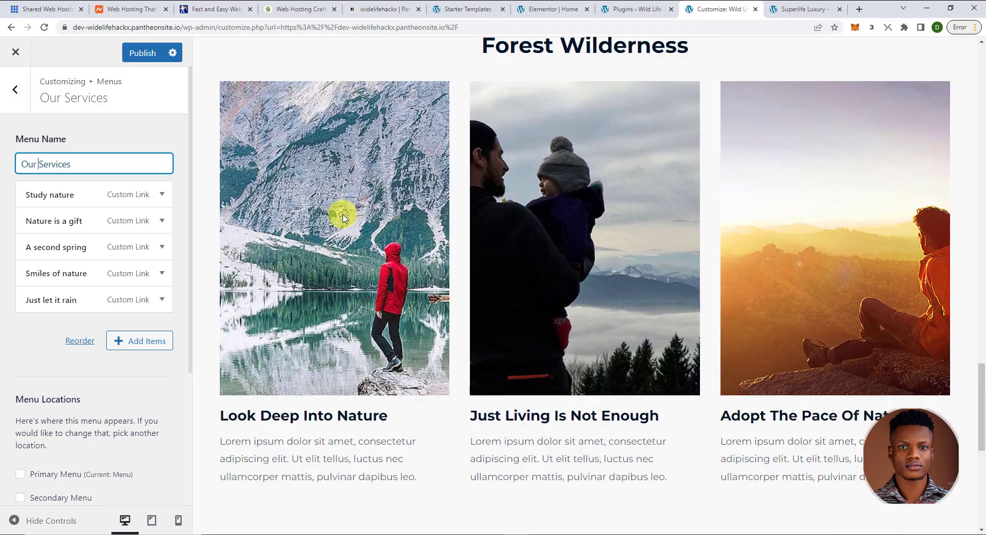
{"action": "scroll", "coordinate": [342, 213], "scroll_direction": "up", "scroll_amount": 1}
{"action": "scroll", "coordinate": [342, 213], "scroll_direction": "up", "scroll_amount": 9}
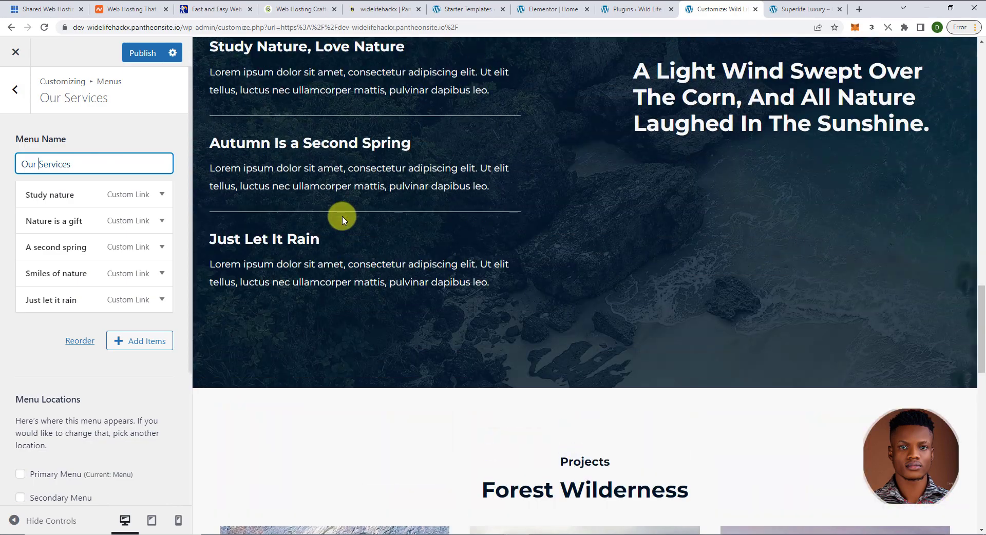
{"action": "left_click", "coordinate": [140, 54]}
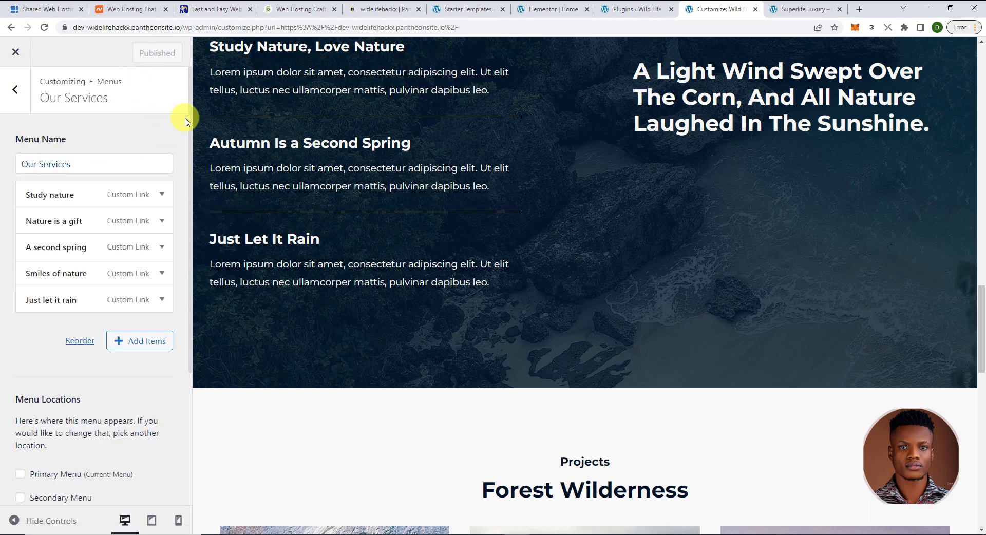
{"action": "left_click", "coordinate": [19, 54]}
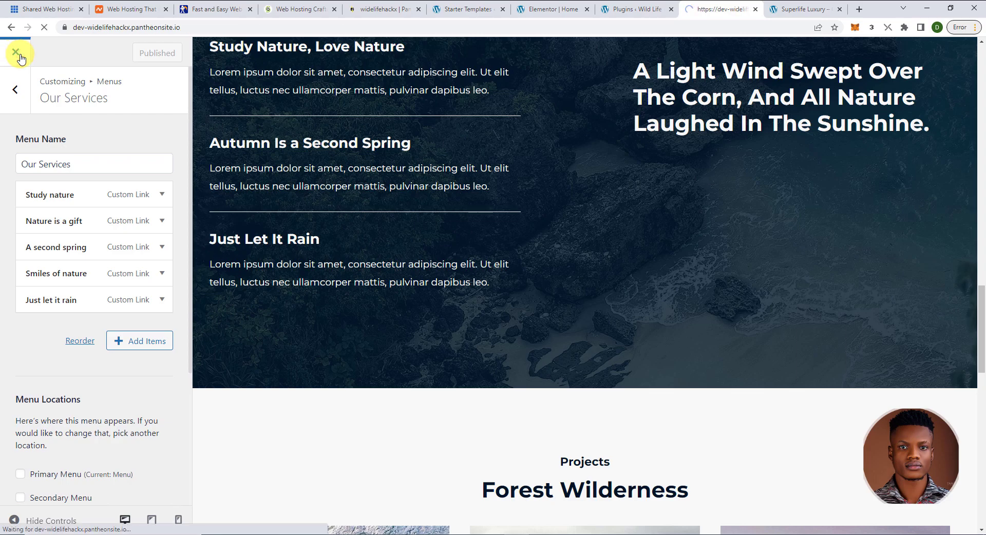